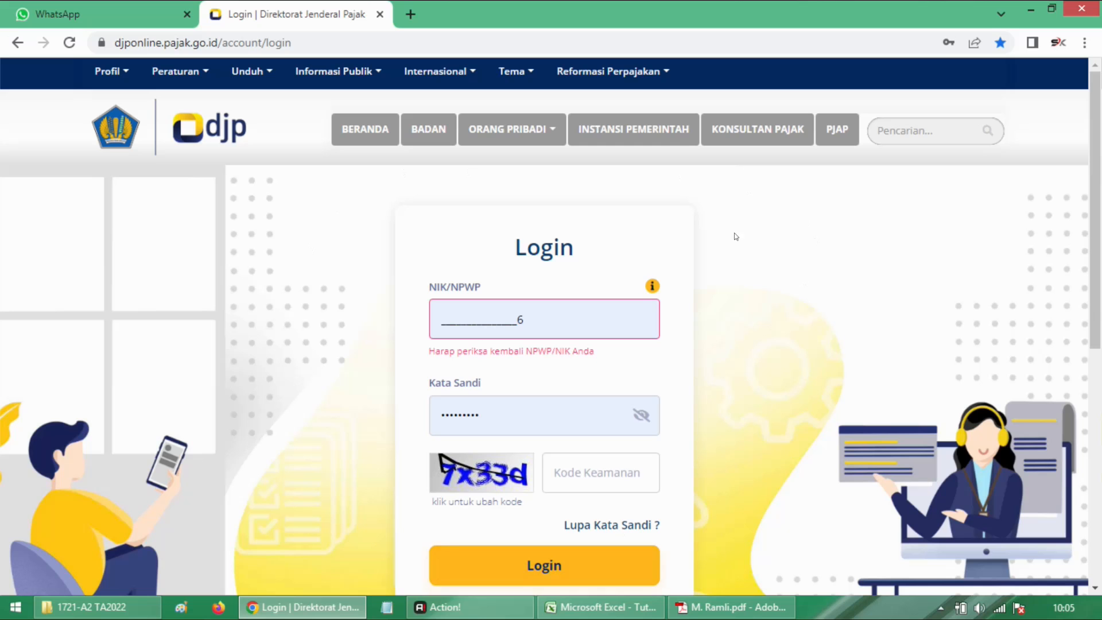
Show the employee's Formulir 1721-A2 withholding PDF in Adobe Reader.
{"action": "left_click", "coordinate": [758, 607]}
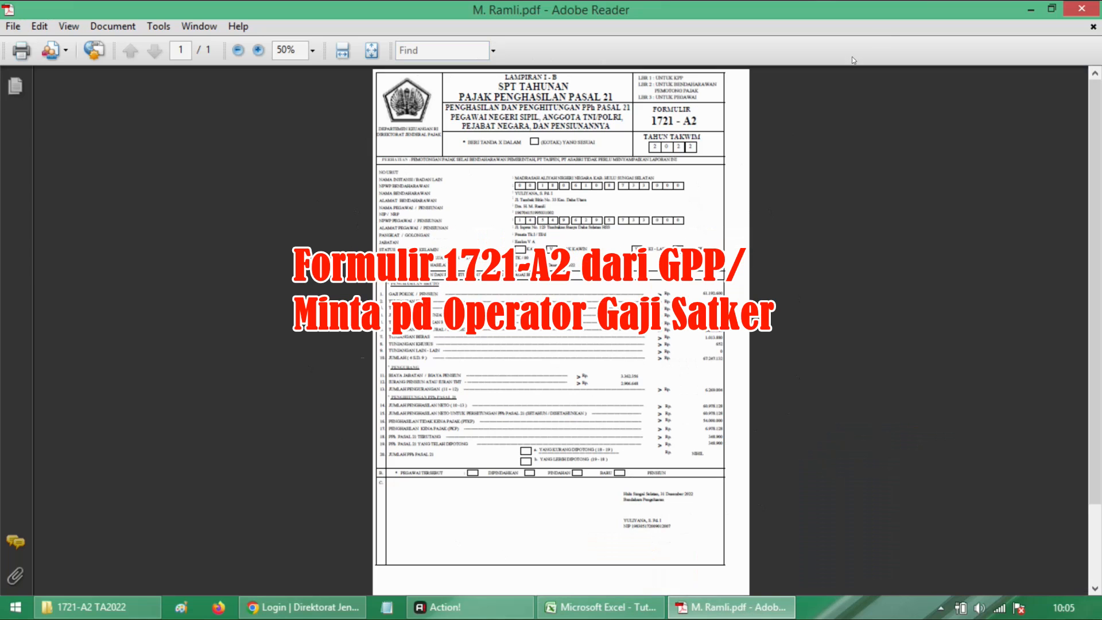
Review the TOTAL sheet's allowance, meal, gross, PPh, honor and slip-number headers and withholder NPWP.
{"action": "left_click", "coordinate": [583, 613]}
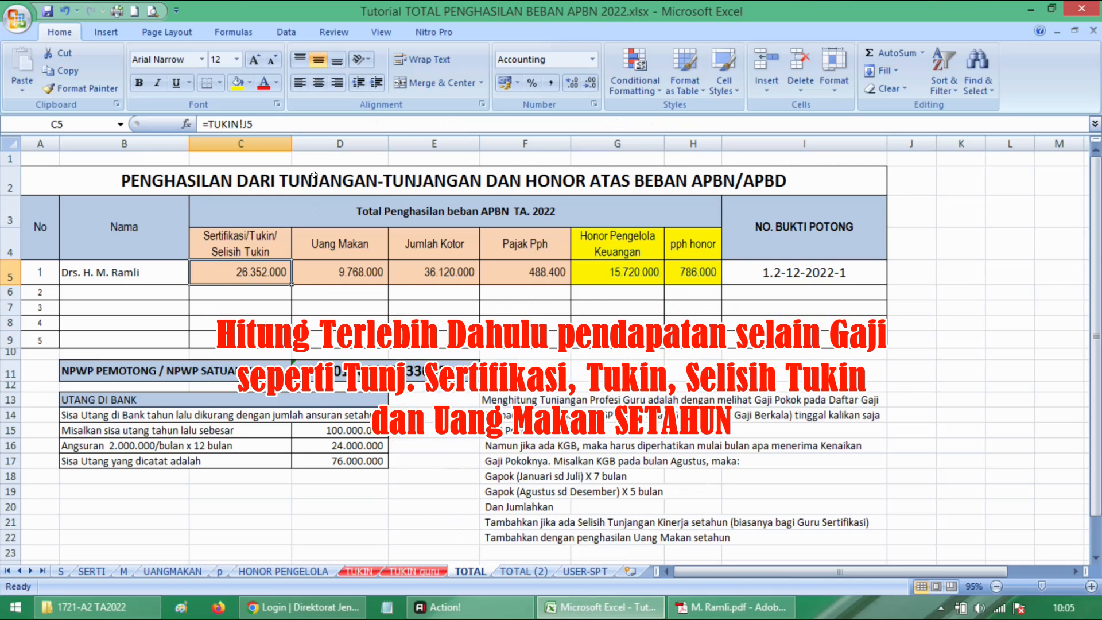
{"action": "left_click", "coordinate": [324, 181]}
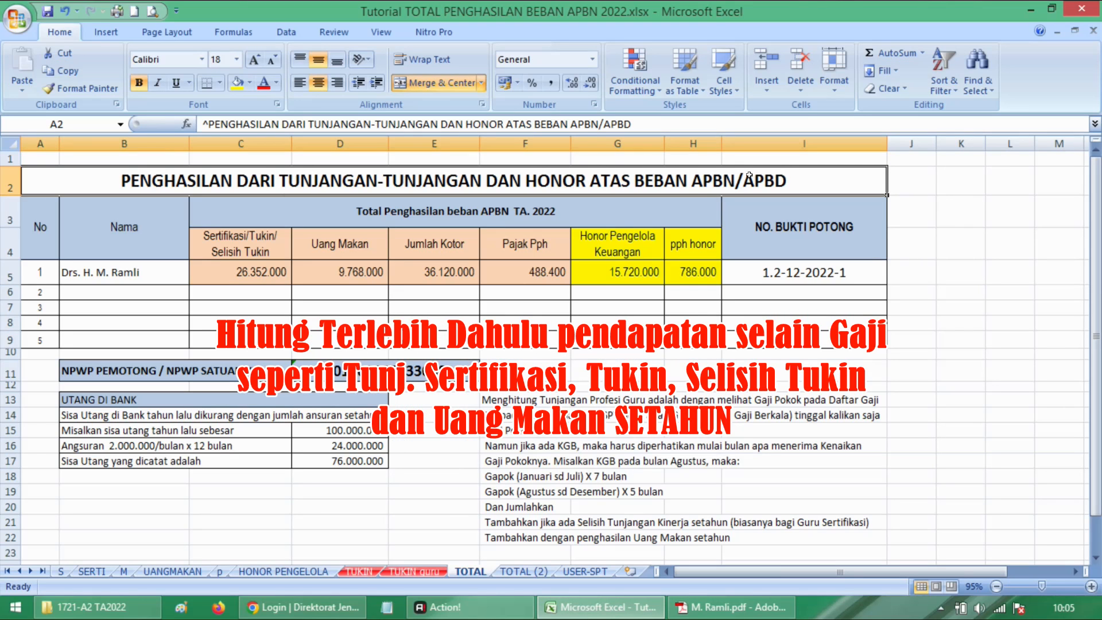
{"action": "left_click", "coordinate": [220, 236]}
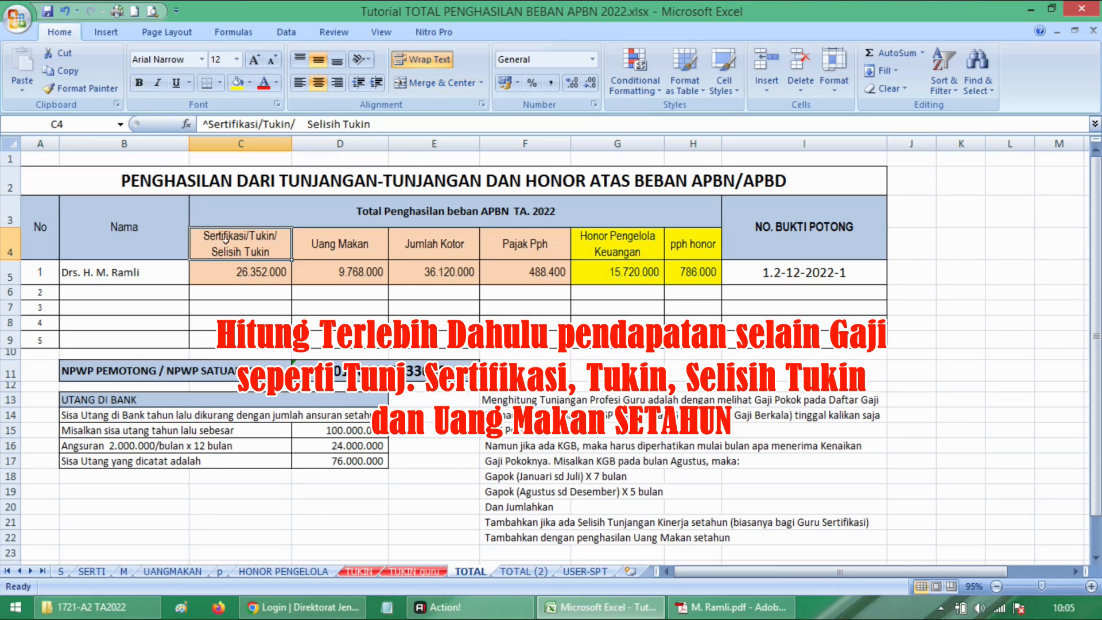
{"action": "left_click", "coordinate": [333, 234]}
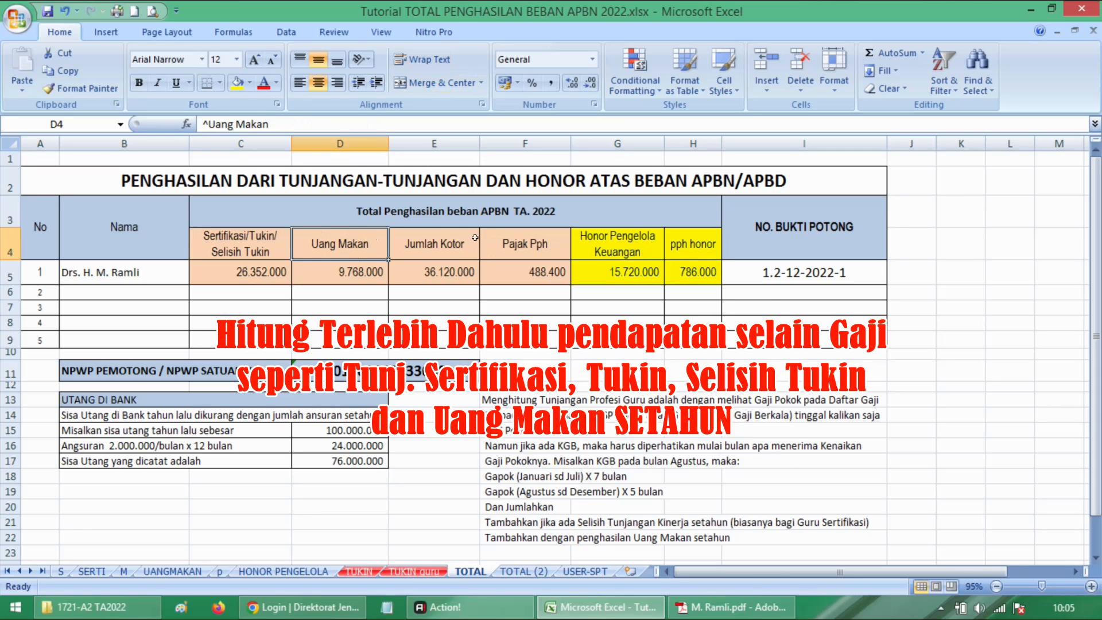
{"action": "left_click", "coordinate": [445, 238]}
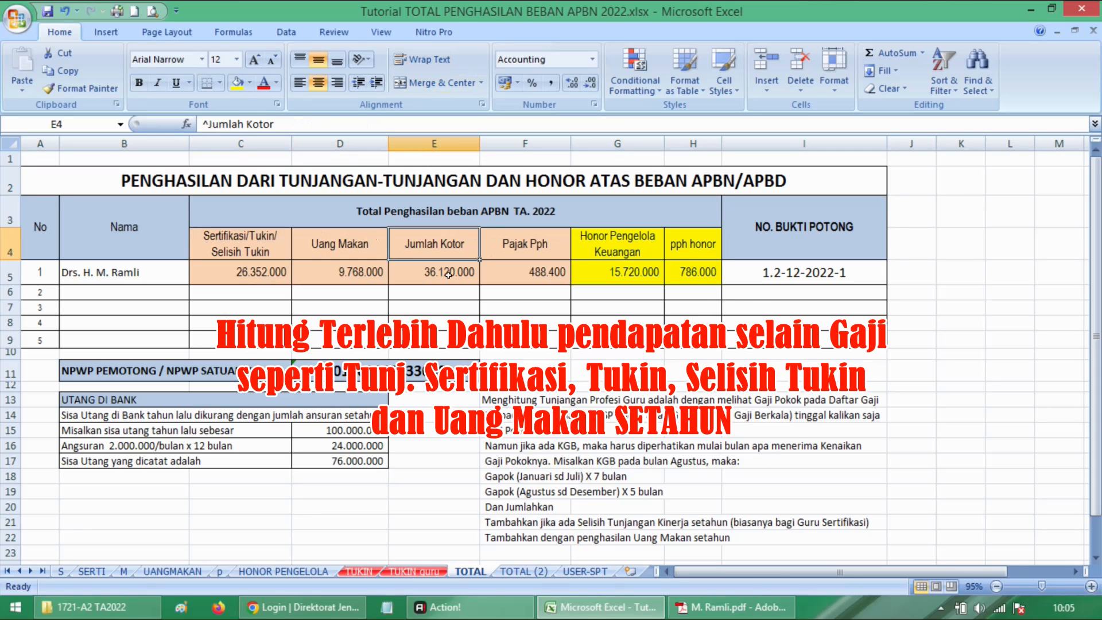
{"action": "left_click", "coordinate": [533, 241]}
{"action": "left_click", "coordinate": [623, 235]}
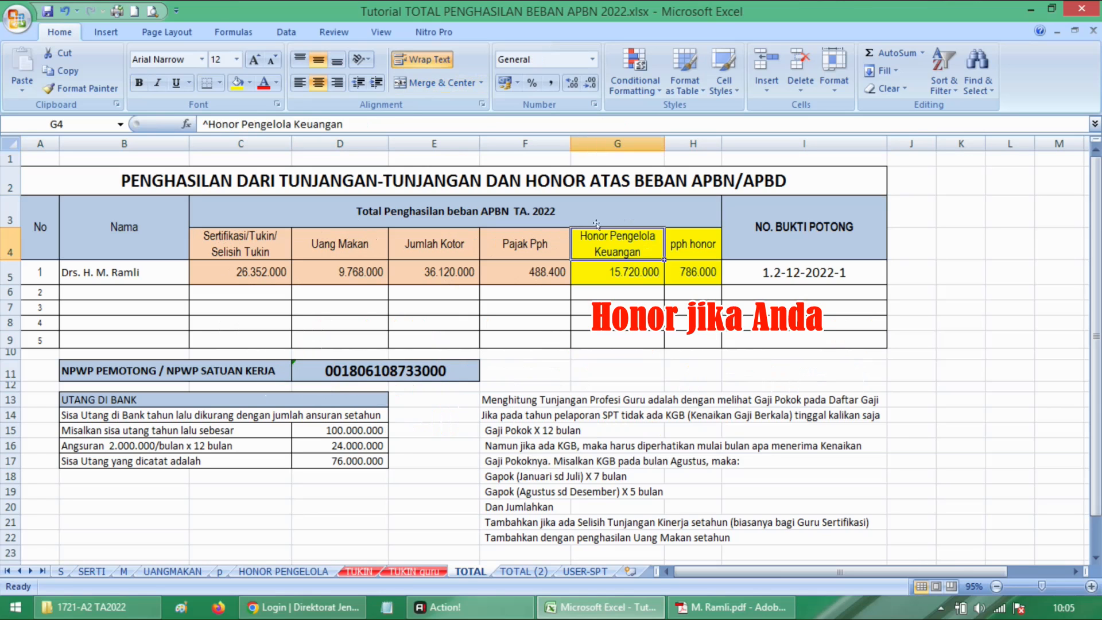
{"action": "left_click", "coordinate": [685, 244]}
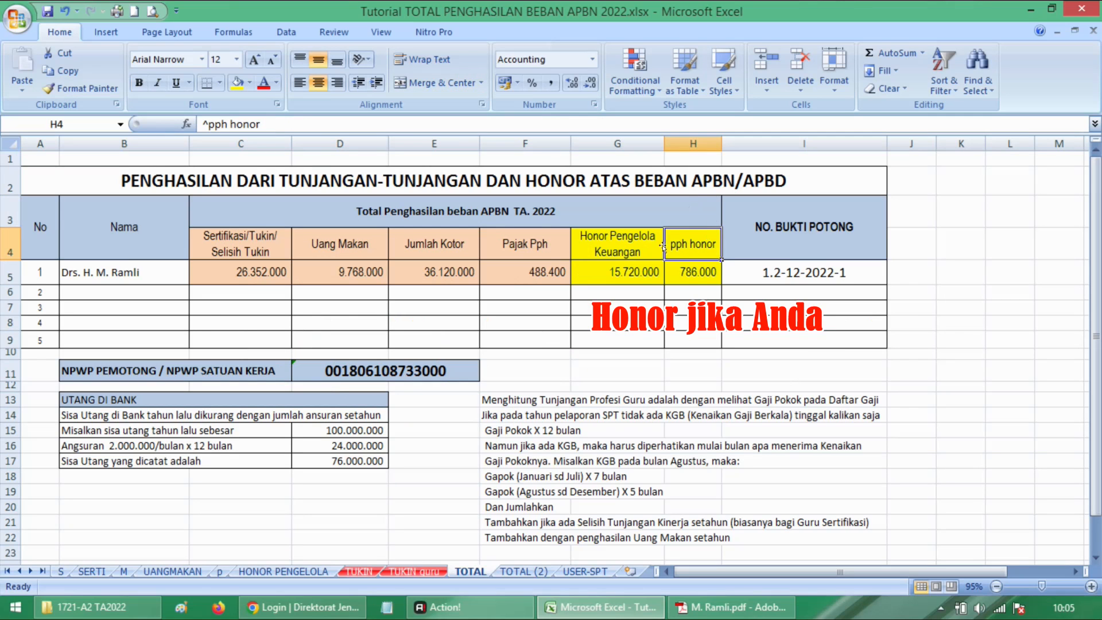
{"action": "left_click", "coordinate": [787, 235]}
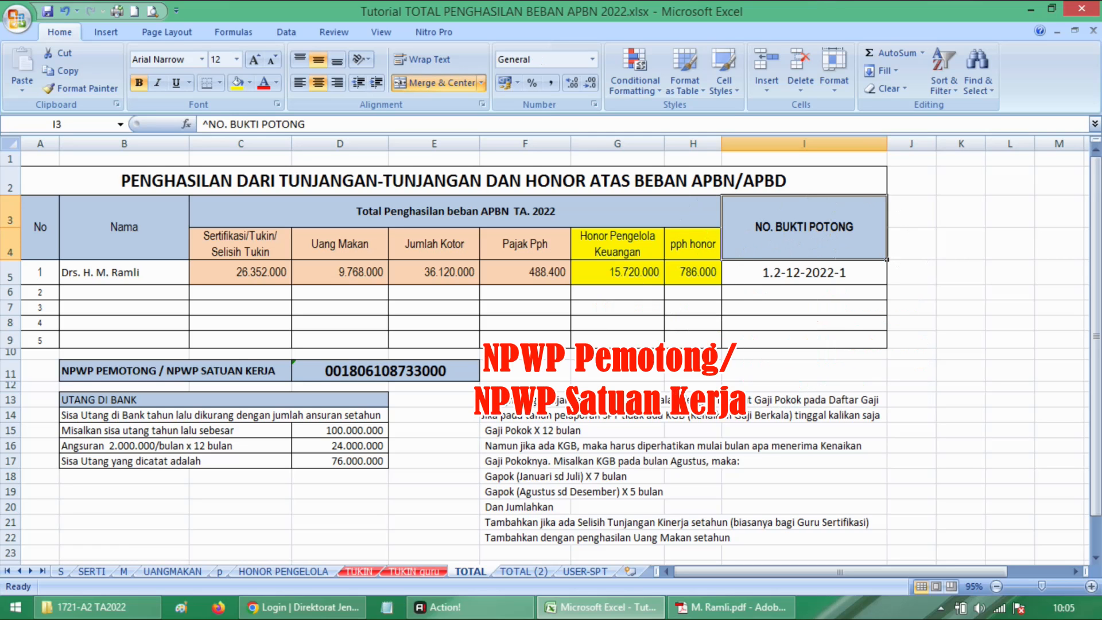
{"action": "left_click", "coordinate": [107, 374]}
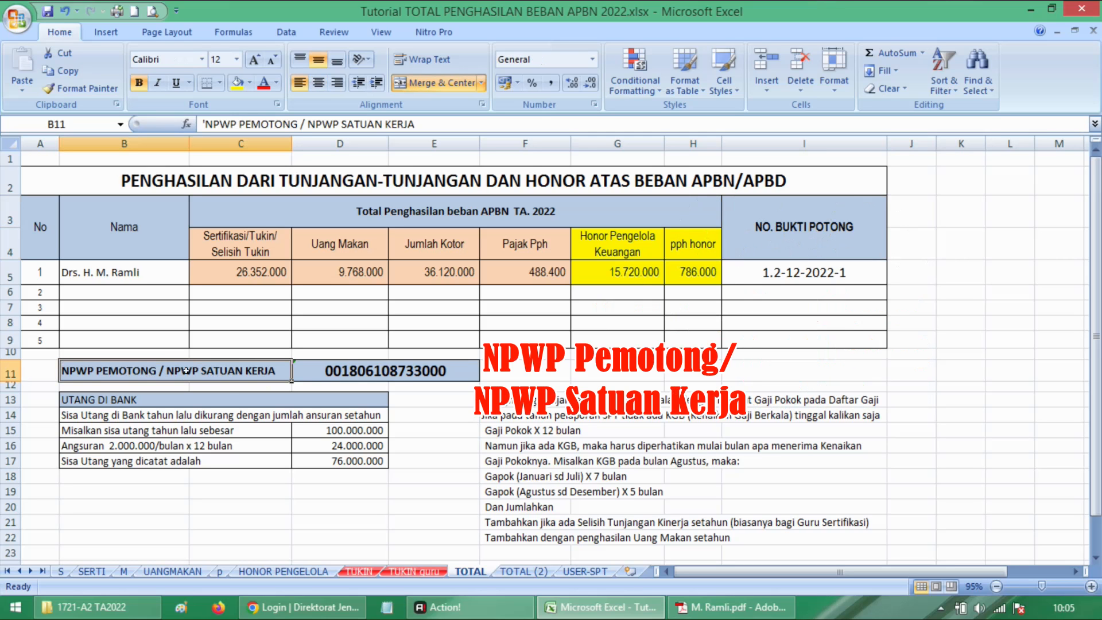
{"action": "left_click", "coordinate": [376, 370]}
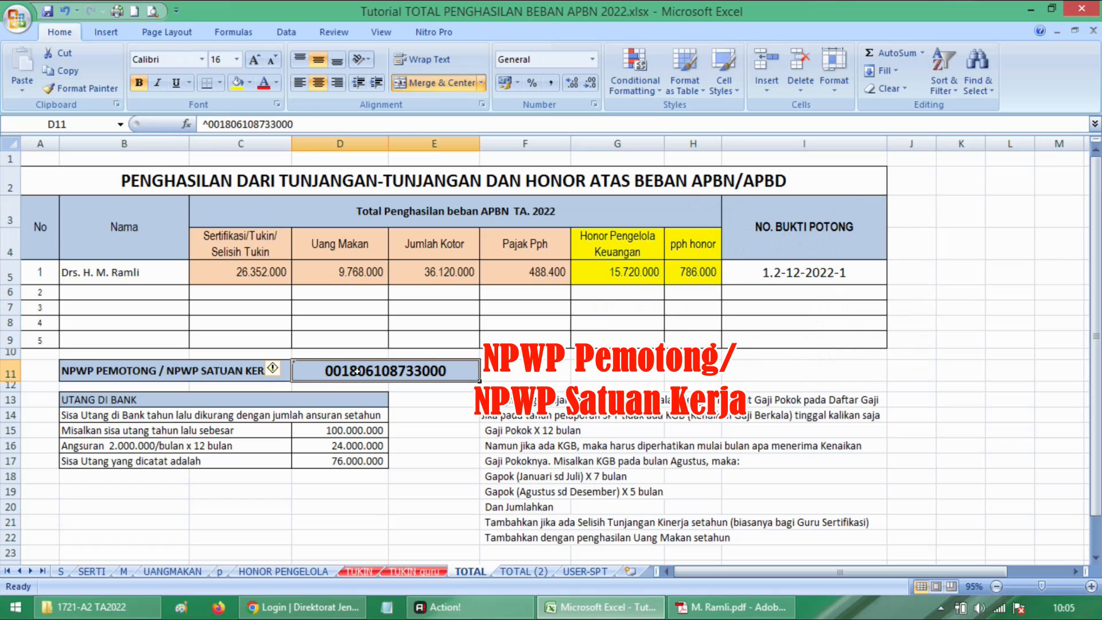
Review the bank debt section: 100.000.000 left from last year, yearly instalment and remaining-debt formula.
{"action": "left_click", "coordinate": [109, 401]}
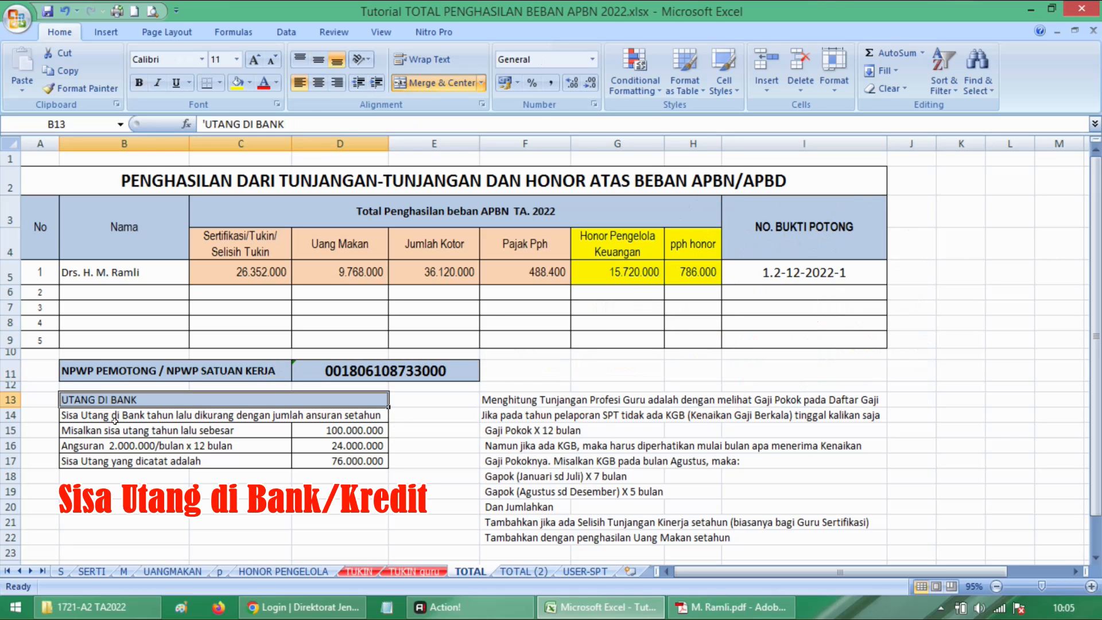
{"action": "left_click", "coordinate": [80, 413]}
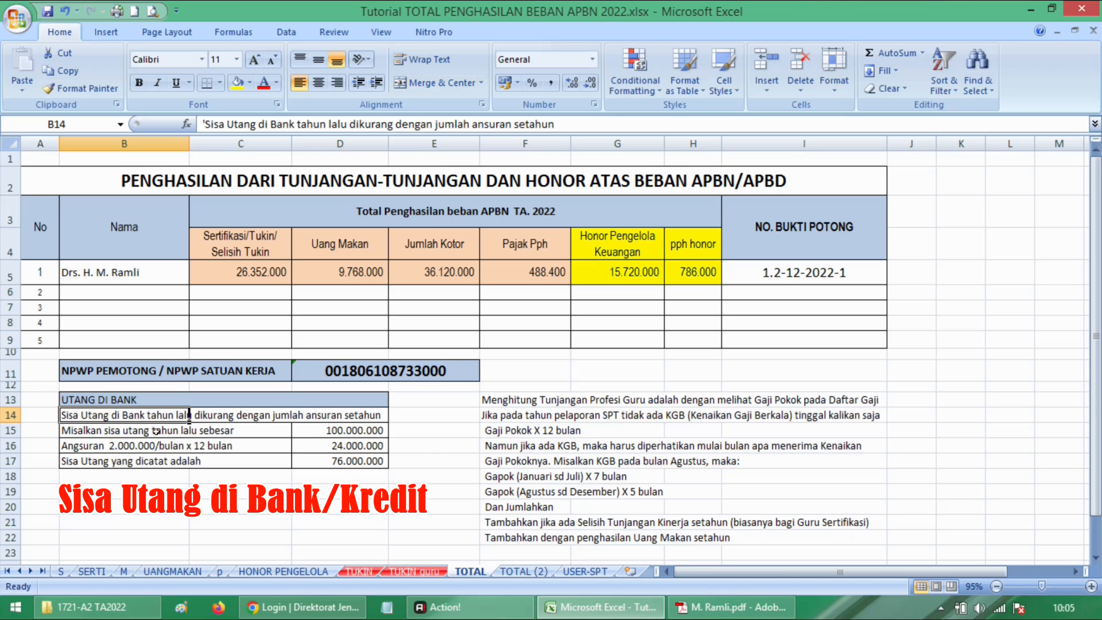
{"action": "left_click", "coordinate": [350, 430]}
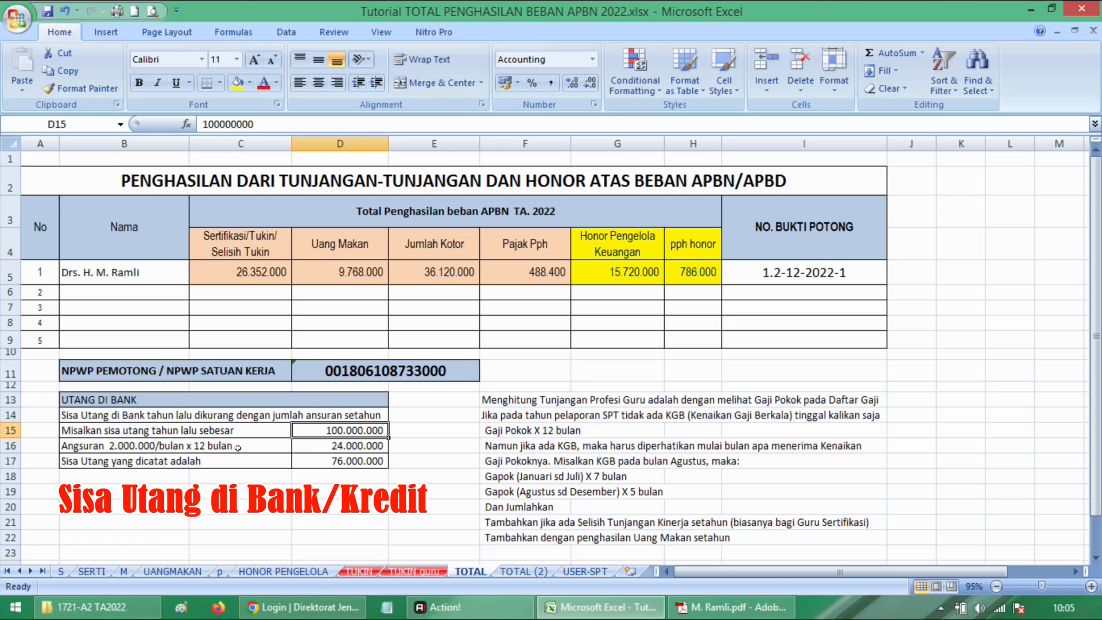
{"action": "left_click", "coordinate": [342, 444]}
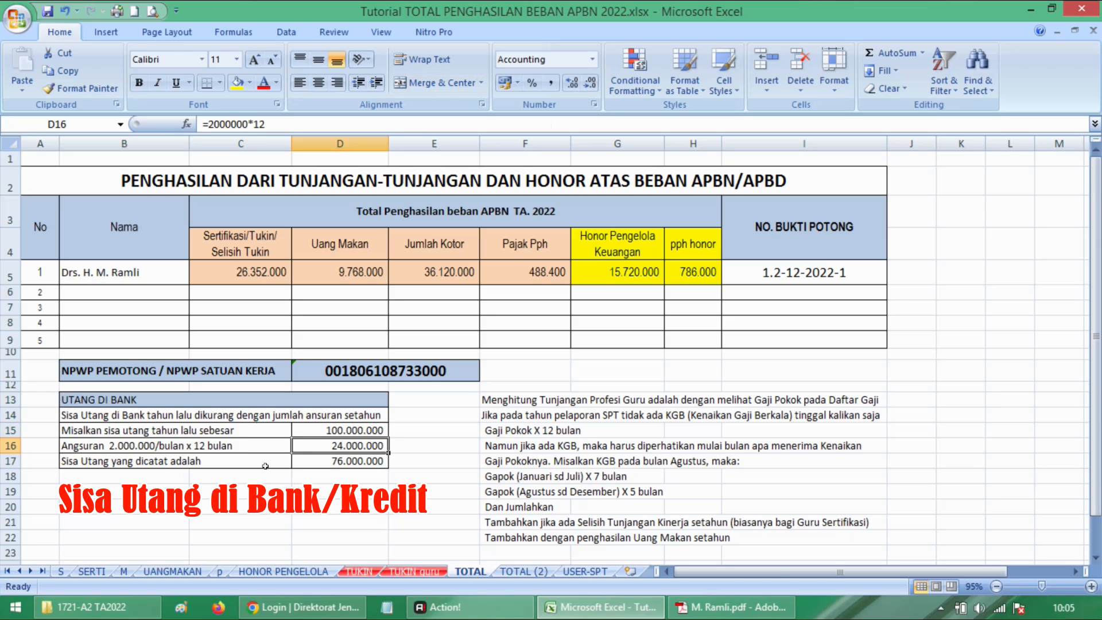
{"action": "left_click", "coordinate": [336, 461]}
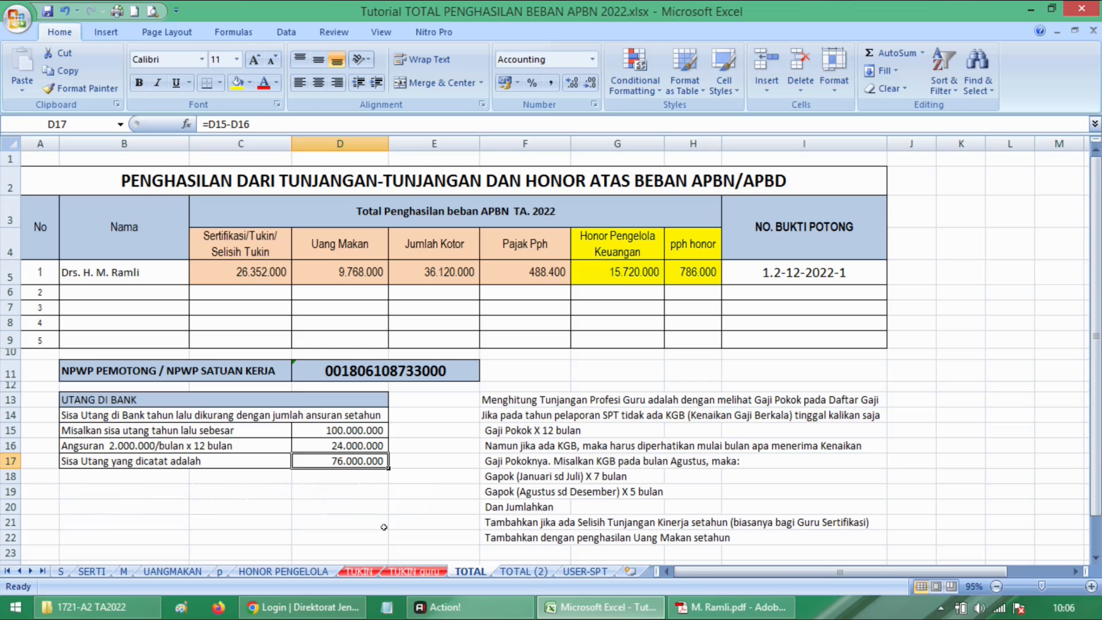
Read the notes on summing teacher allowance, Tukin differences and yearly meal allowance, then return to the browser.
{"action": "left_click", "coordinate": [243, 240]}
{"action": "left_click", "coordinate": [520, 396]}
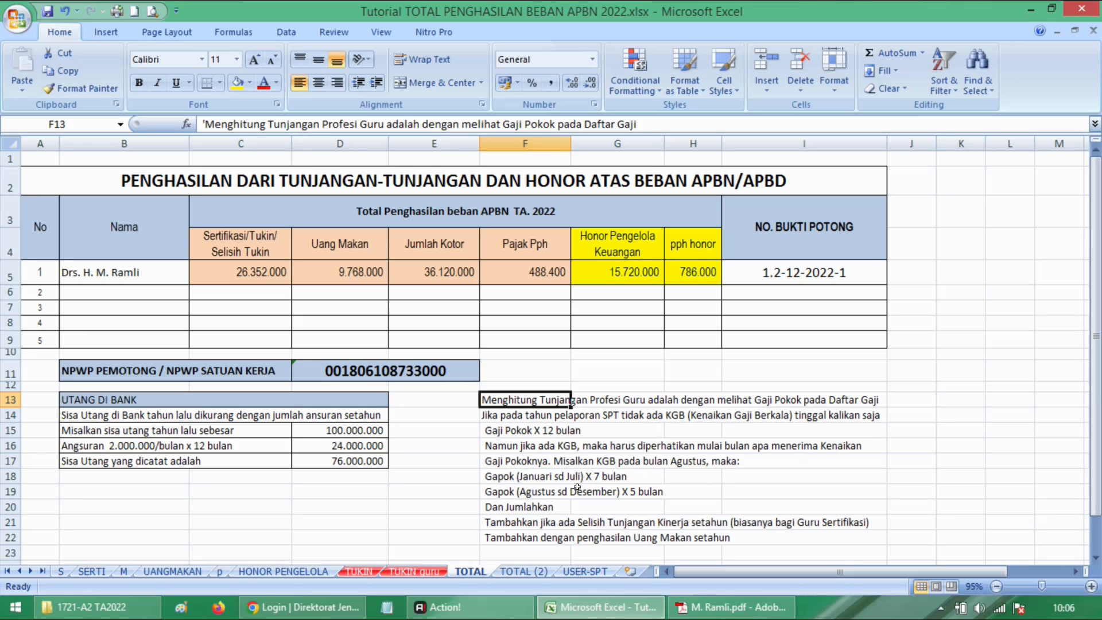
{"action": "left_click", "coordinate": [499, 505]}
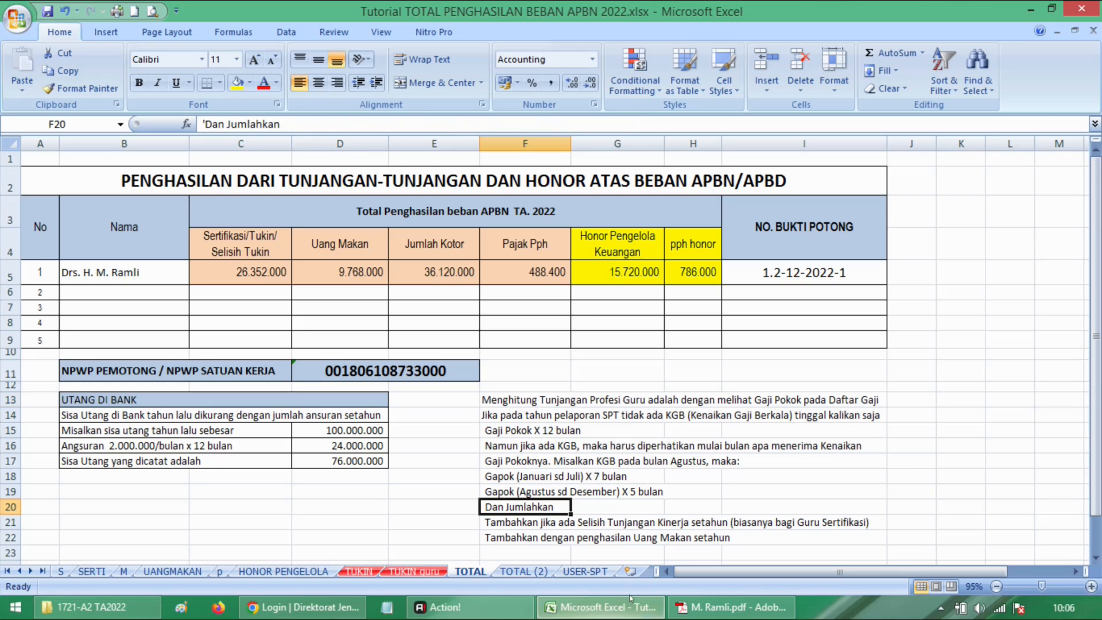
{"action": "left_click", "coordinate": [503, 522]}
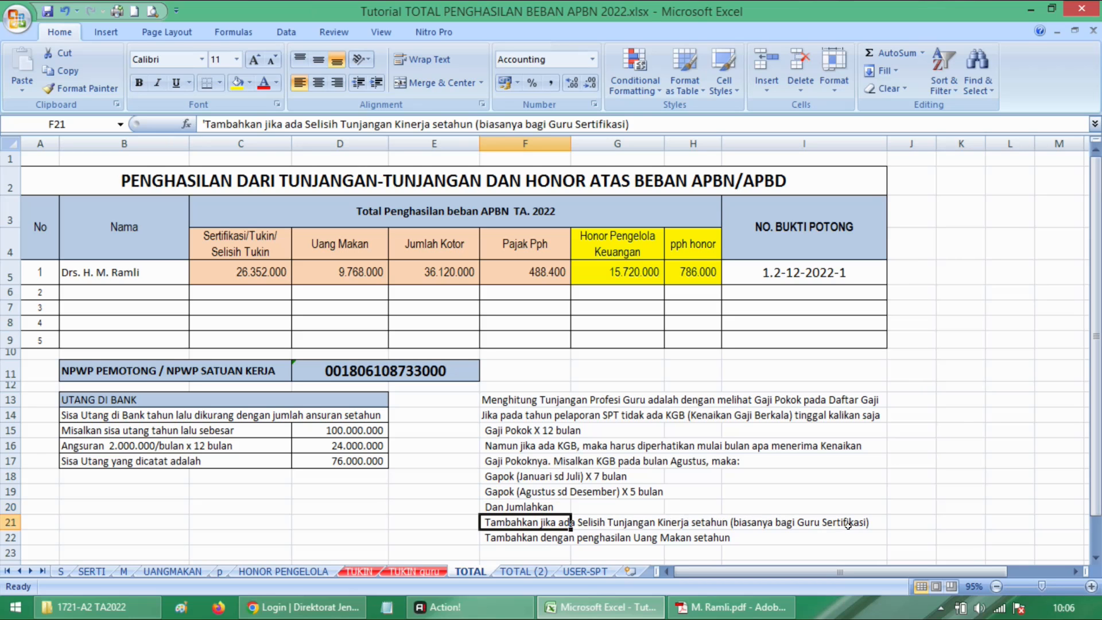
{"action": "left_click", "coordinate": [503, 535]}
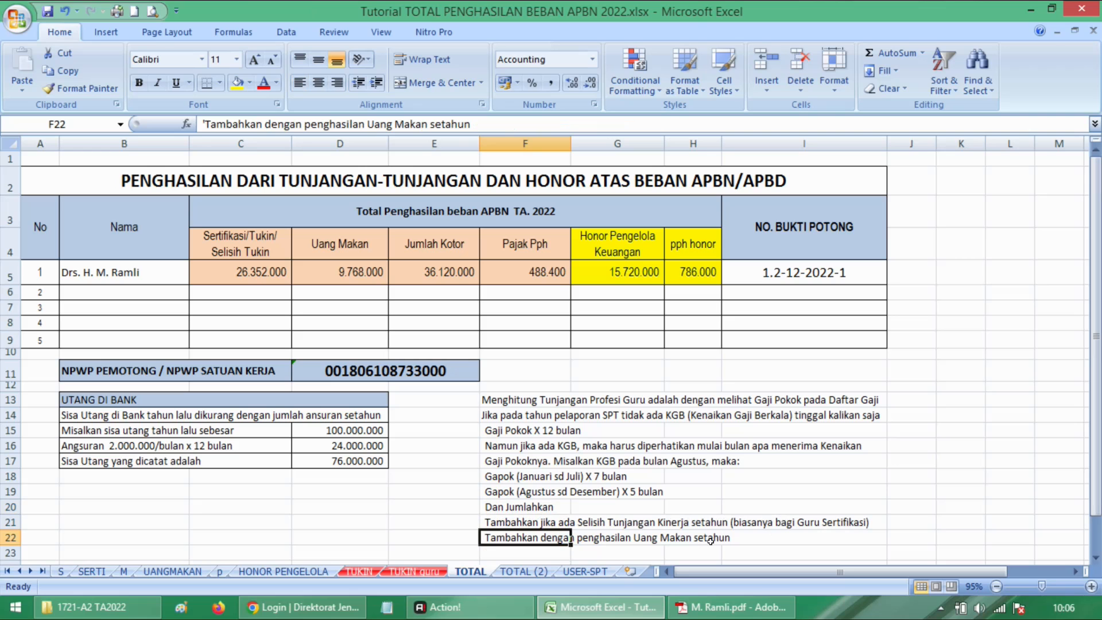
{"action": "left_click", "coordinate": [325, 608]}
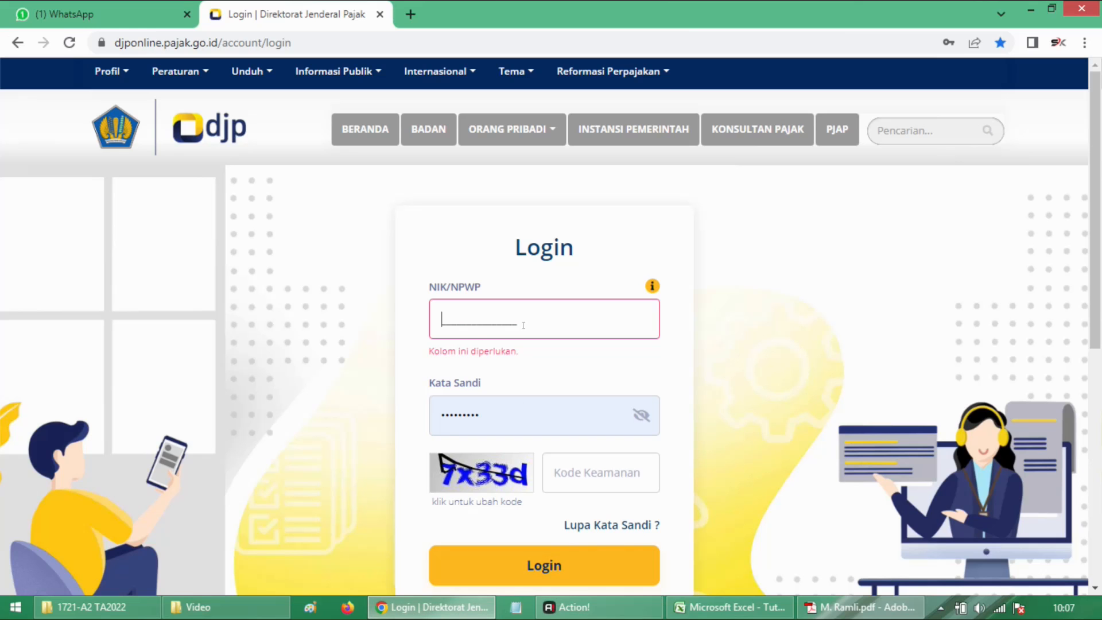
Log in with the pasted NIK, the account password and a freshly refreshed security code.
{"action": "key", "text": "ctrl+v"}
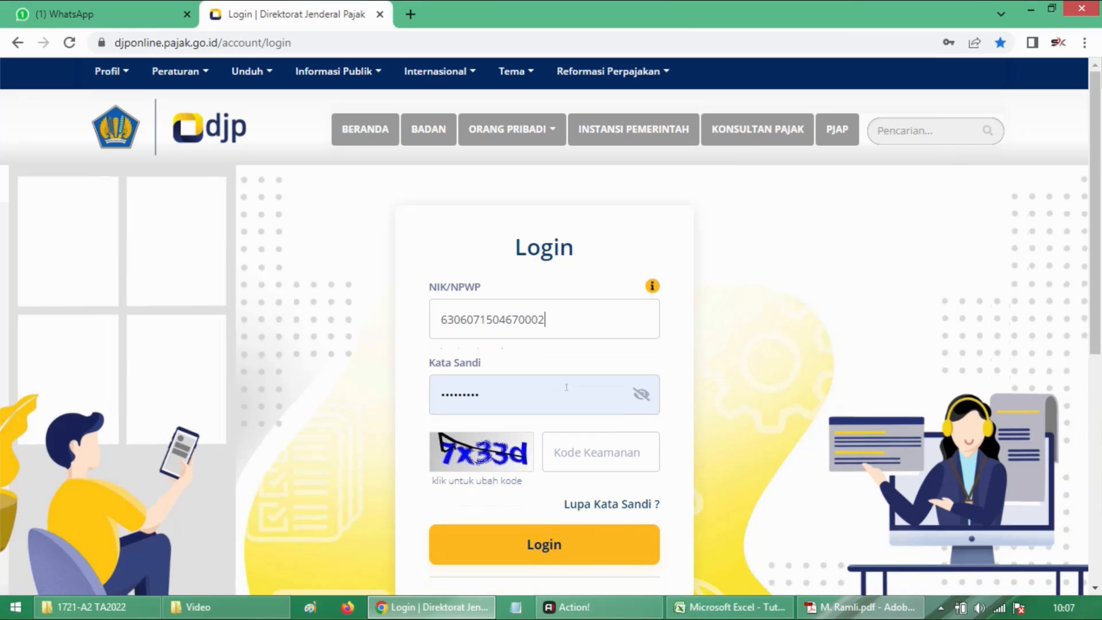
{"action": "double_click", "coordinate": [526, 397]}
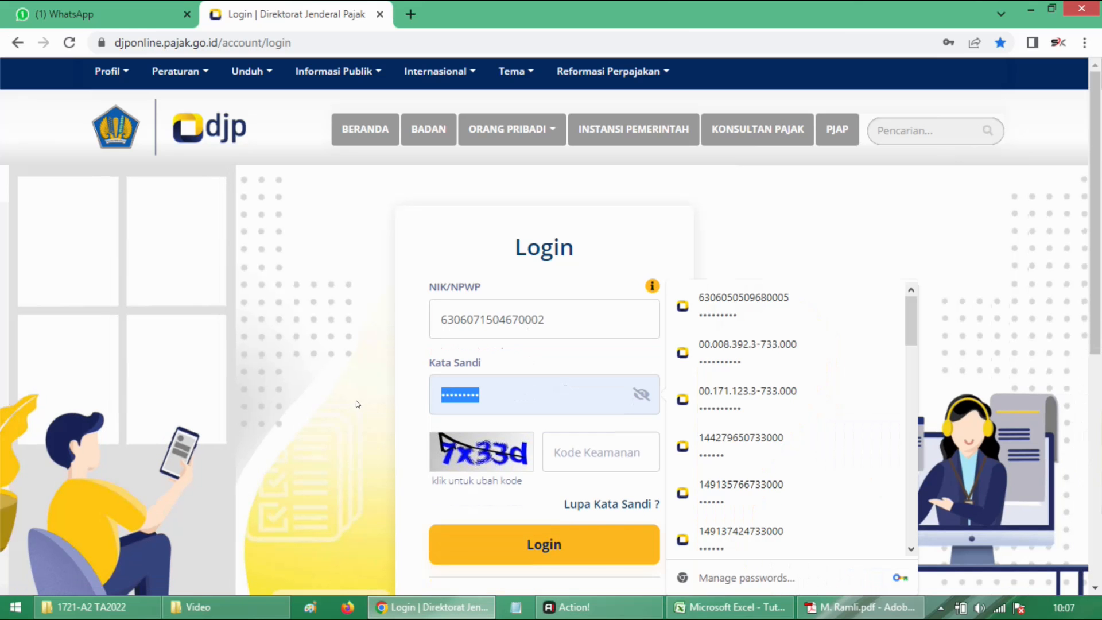
{"action": "type", "text": "*********"}
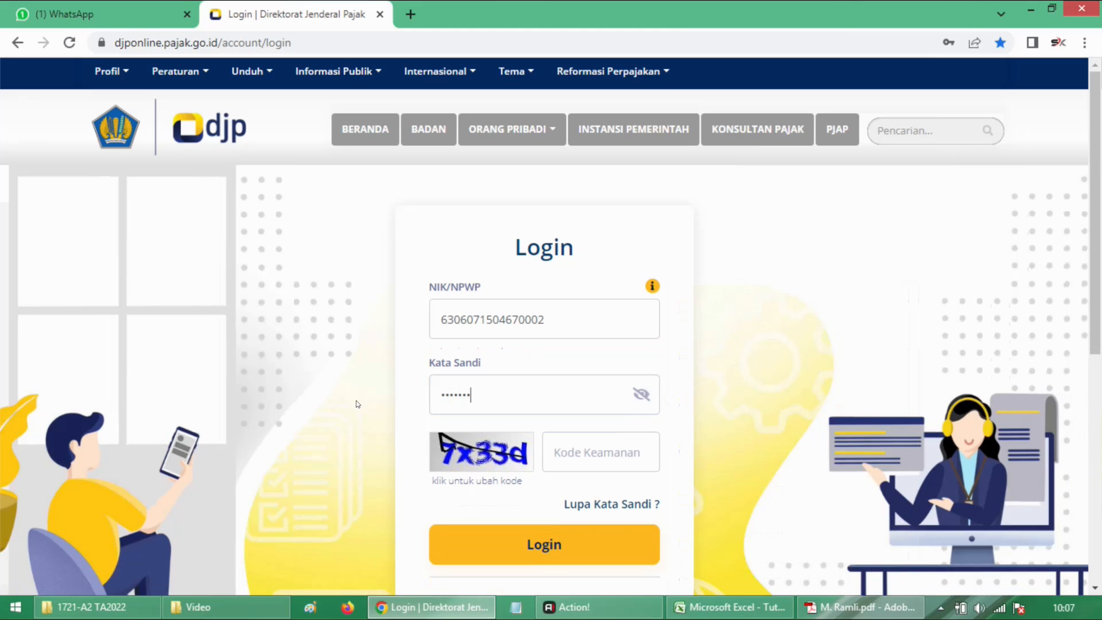
{"action": "left_click", "coordinate": [465, 468]}
{"action": "left_click", "coordinate": [599, 457]}
{"action": "type", "text": "np8"}
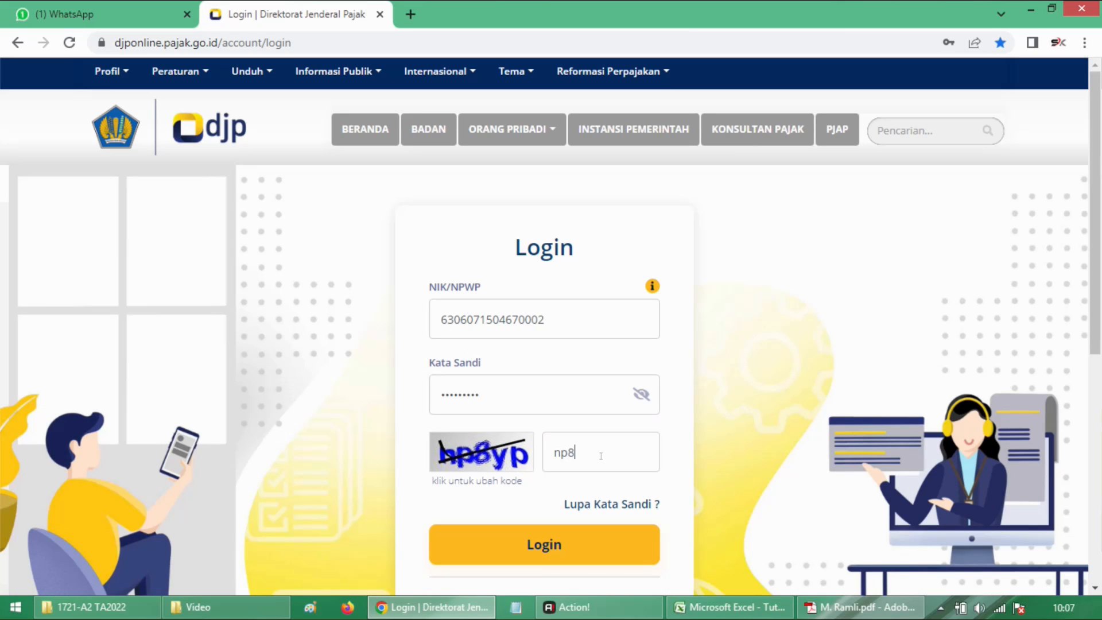
{"action": "type", "text": "yp"}
{"action": "left_click", "coordinate": [563, 543]}
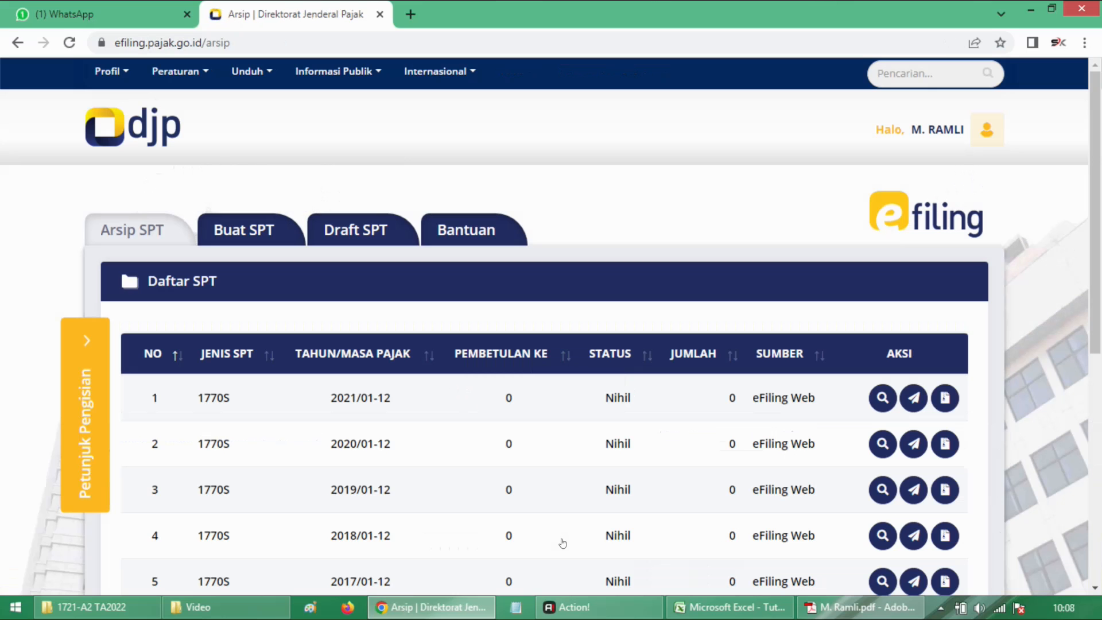
On the Profil page, confirm the KLU and Anggota Keluarga data show Valid status.
{"action": "scroll", "coordinate": [788, 433], "scroll_direction": "down", "scroll_amount": 5}
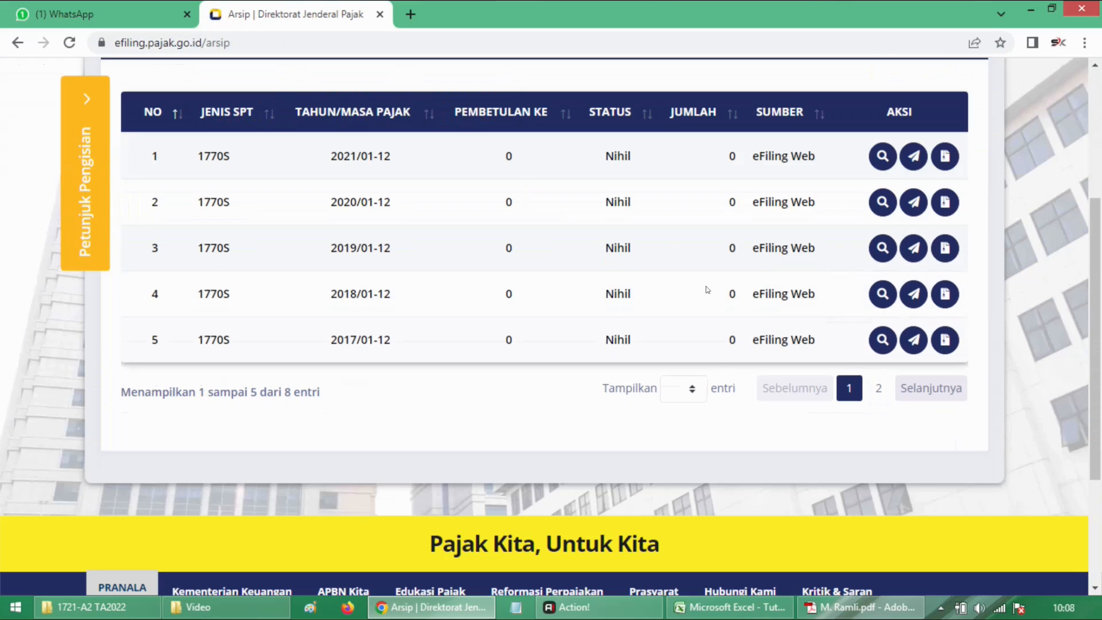
{"action": "scroll", "coordinate": [486, 379], "scroll_direction": "up", "scroll_amount": 5}
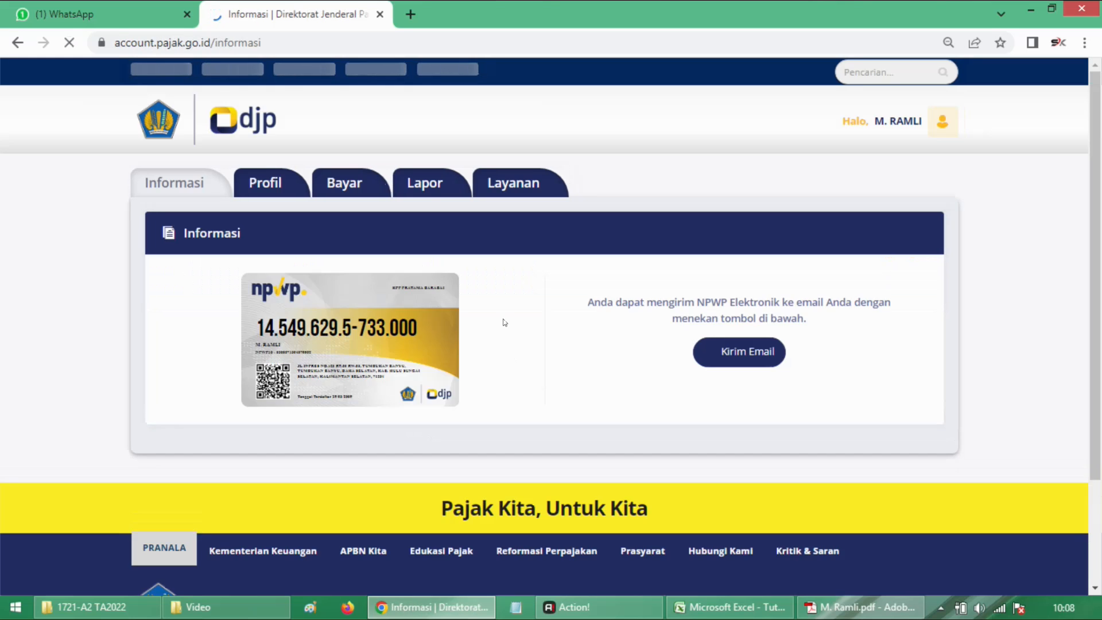
{"action": "left_click", "coordinate": [266, 183]}
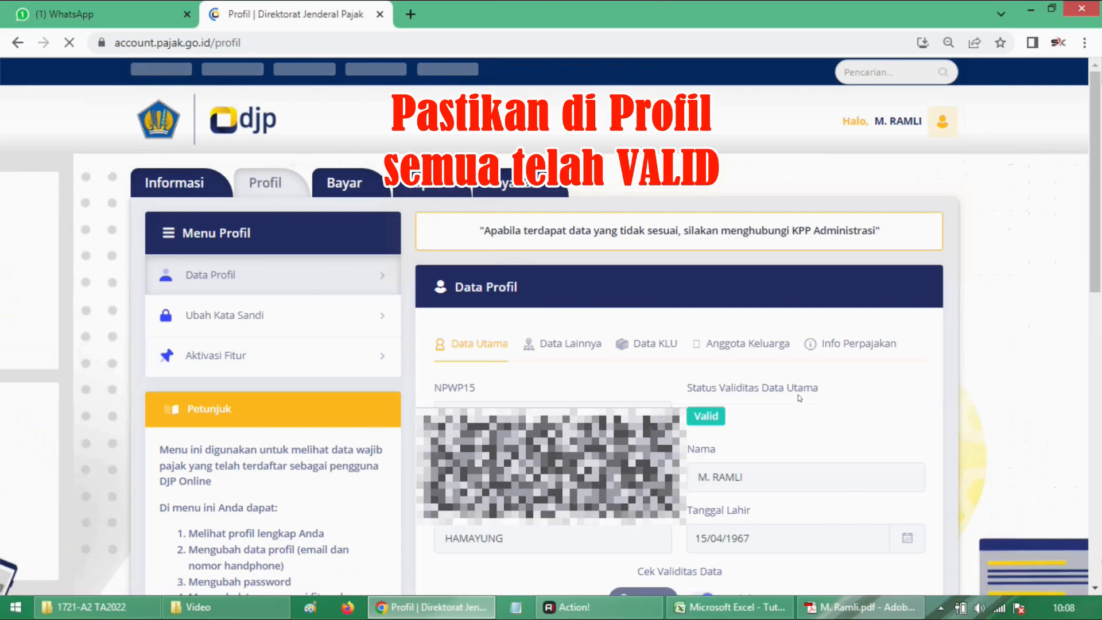
{"action": "scroll", "coordinate": [798, 411], "scroll_direction": "down", "scroll_amount": 3}
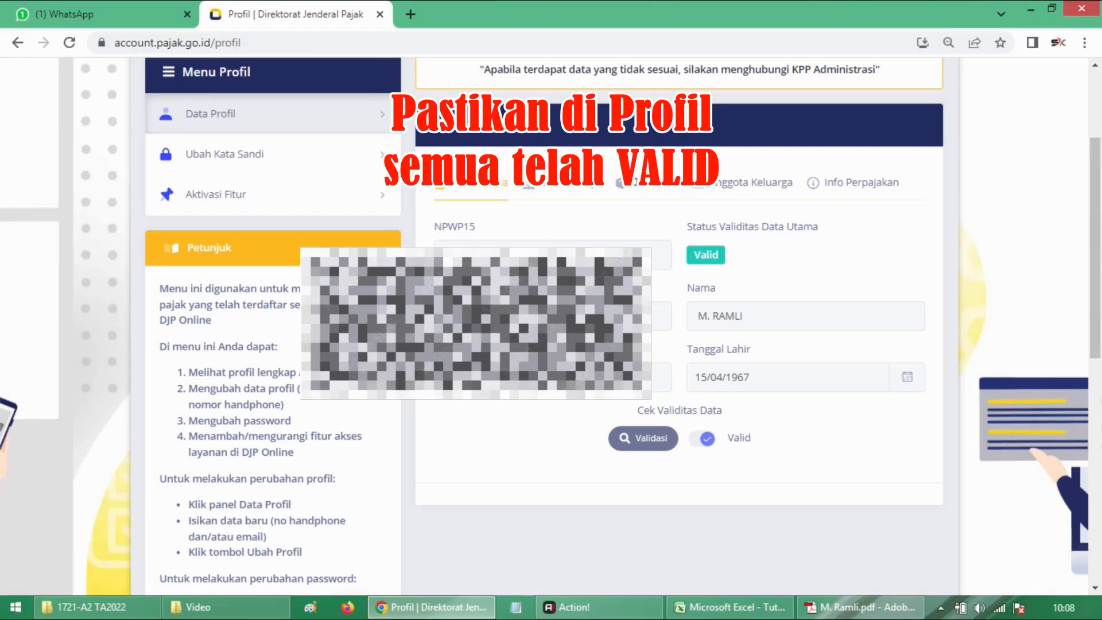
{"action": "left_click", "coordinate": [646, 184]}
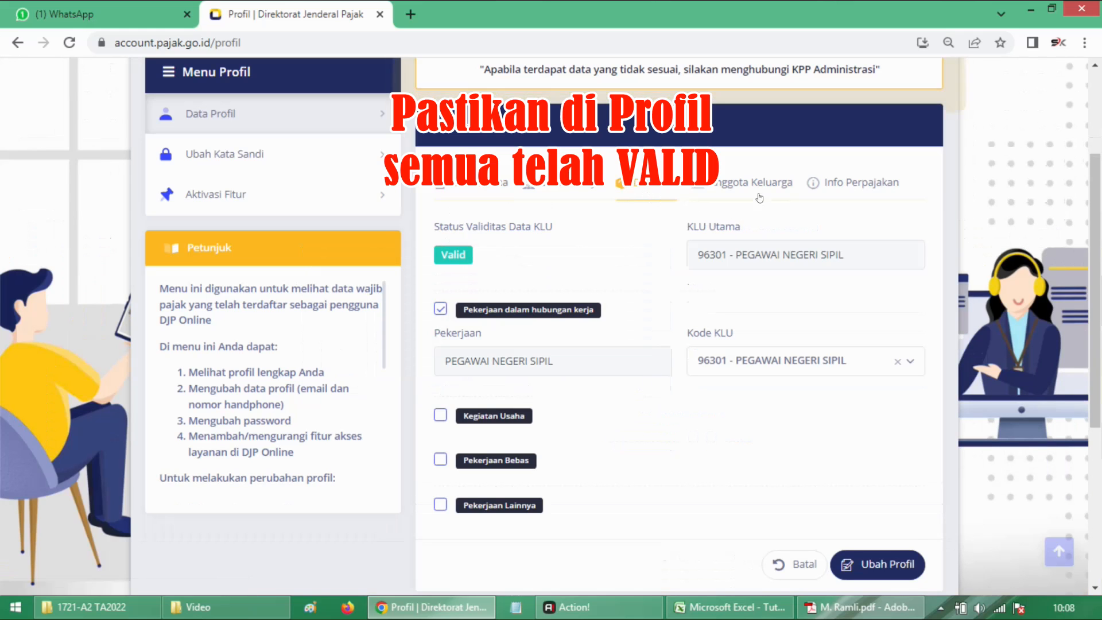
{"action": "left_click", "coordinate": [755, 184]}
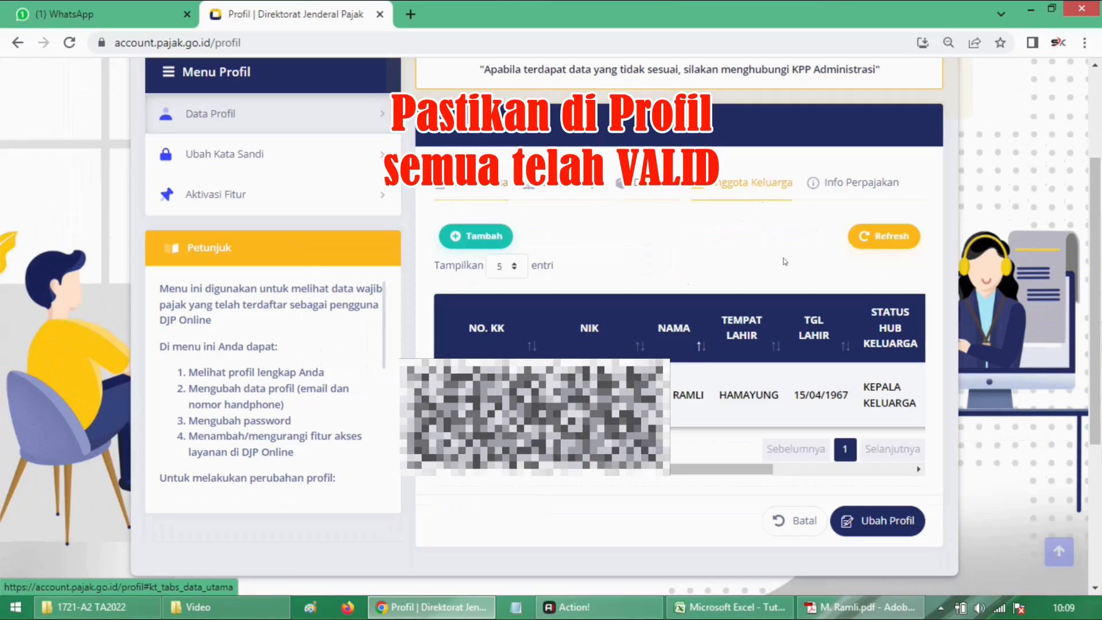
{"action": "left_click_drag", "start_coordinate": [687, 467], "coordinate": [964, 439]}
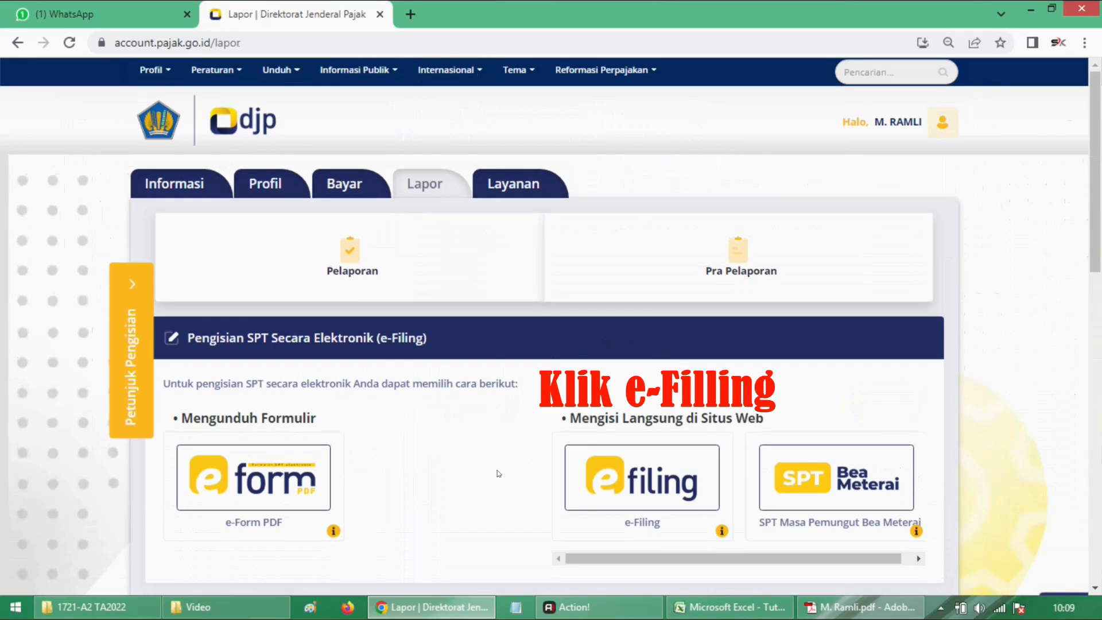
Open the e-Filing service and begin a new return under Buat SPT.
{"action": "left_click", "coordinate": [636, 482]}
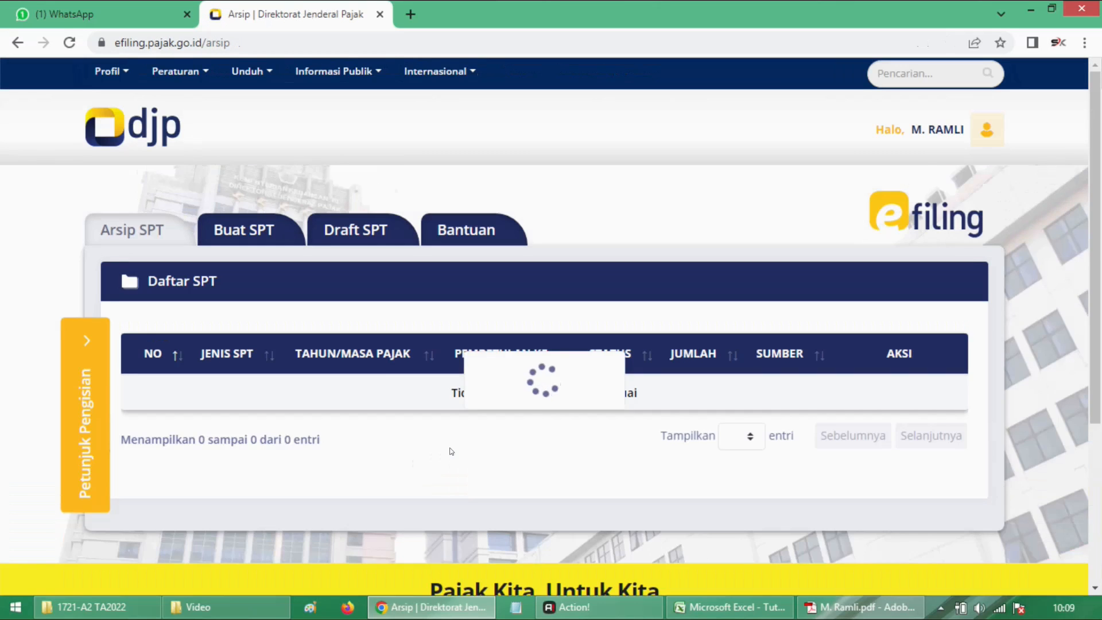
{"action": "scroll", "coordinate": [676, 475], "scroll_direction": "down", "scroll_amount": 3}
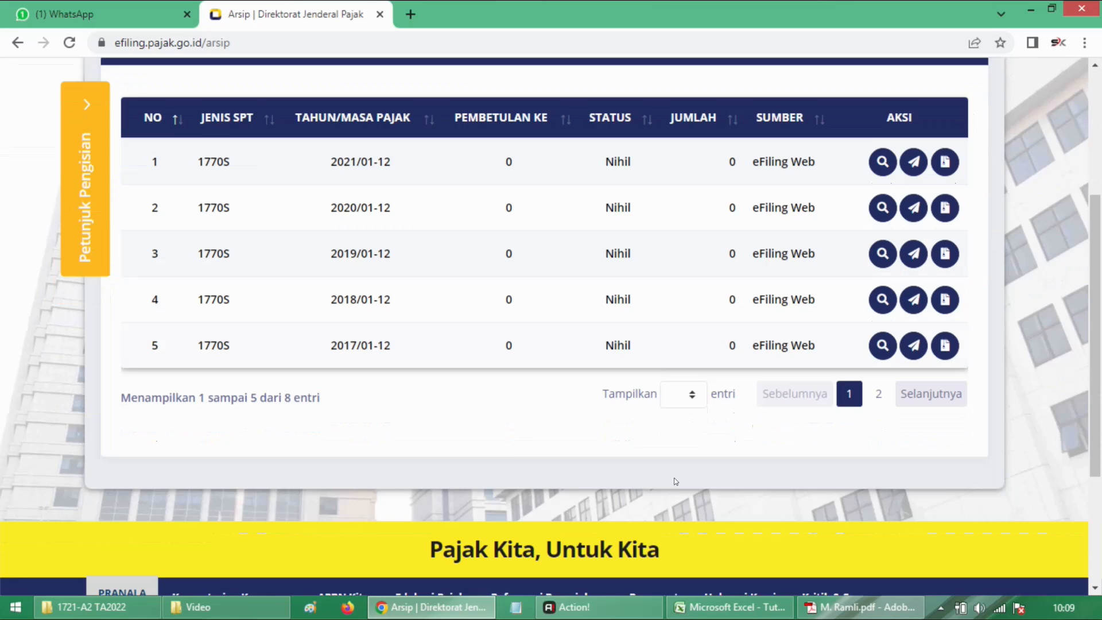
{"action": "scroll", "coordinate": [683, 454], "scroll_direction": "up", "scroll_amount": 3}
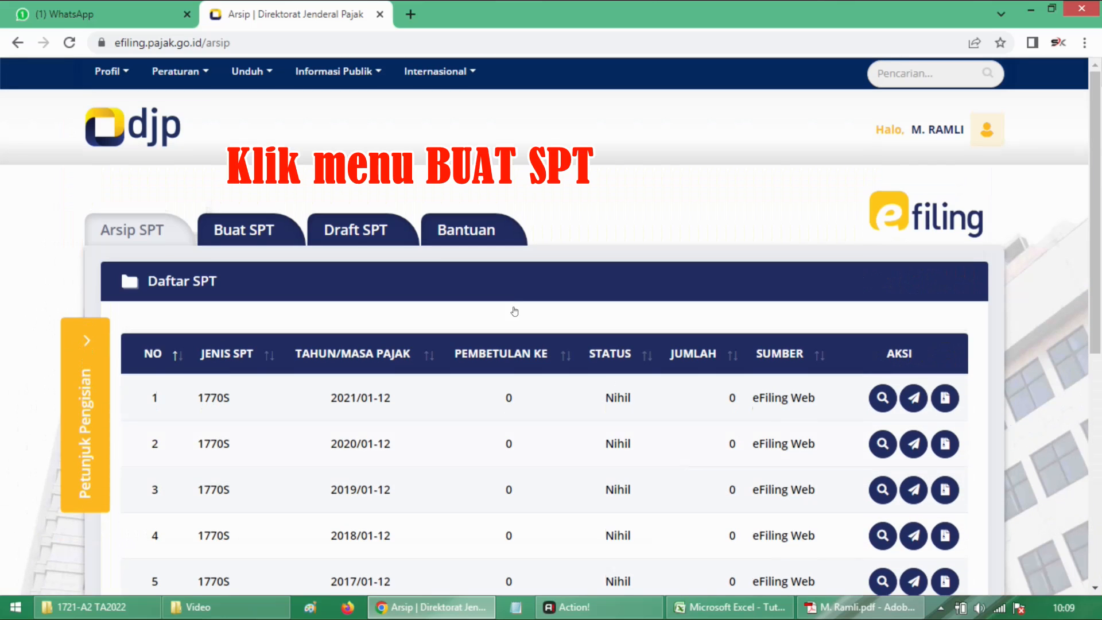
{"action": "left_click", "coordinate": [246, 230]}
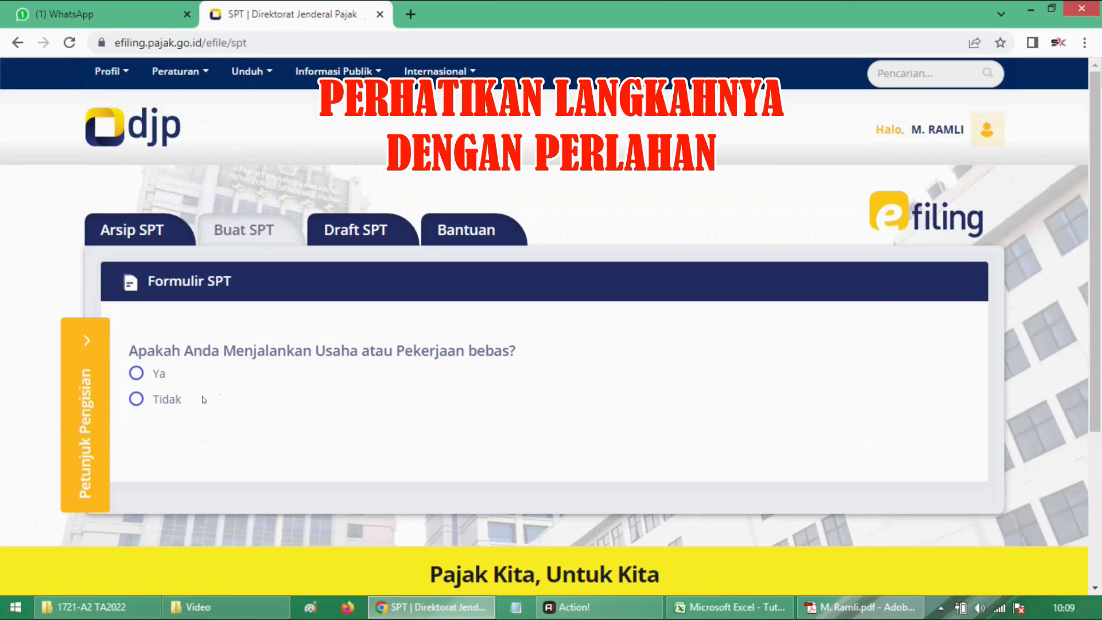
Answer Tidak to running a business, Ya to separate taxation, and choose the 1770 S form mode.
{"action": "left_click", "coordinate": [127, 402]}
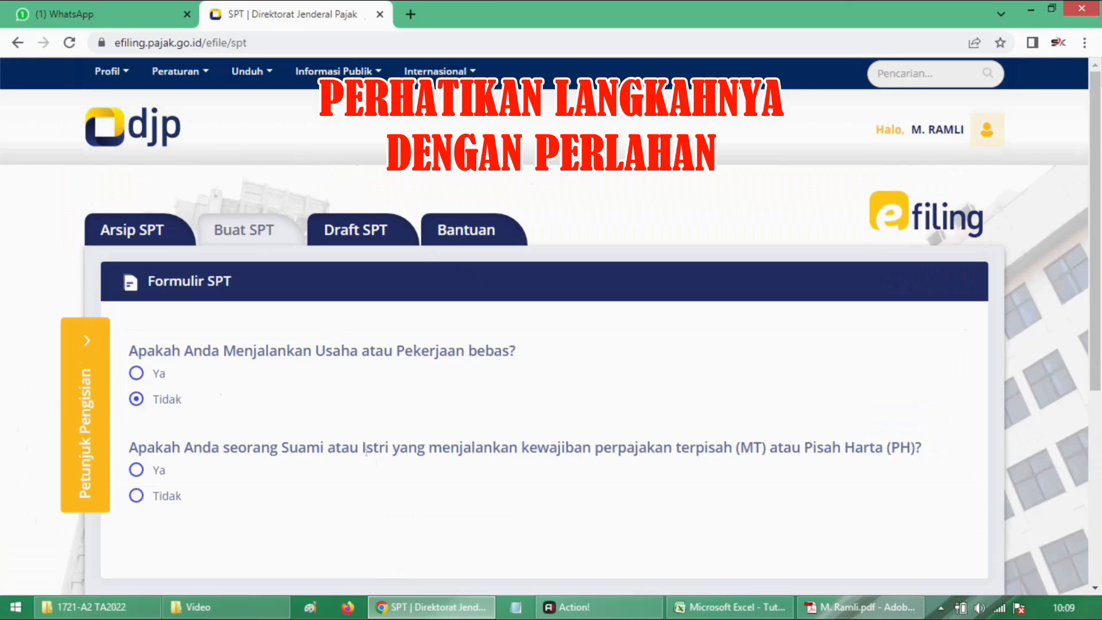
{"action": "left_click_drag", "start_coordinate": [671, 447], "coordinate": [765, 451]}
{"action": "left_click", "coordinate": [138, 472]}
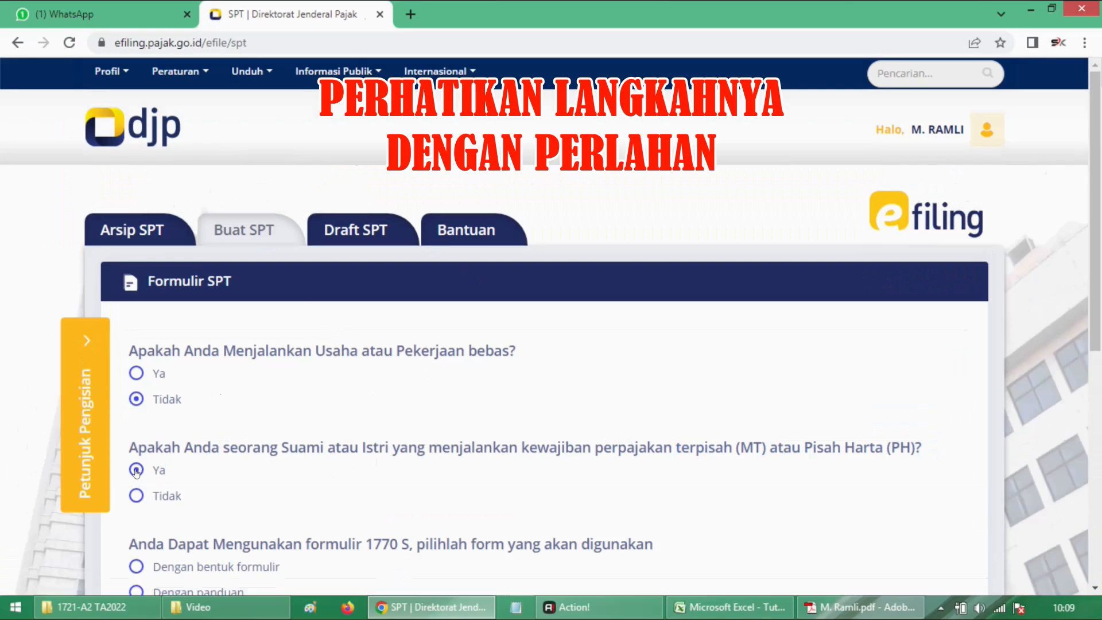
{"action": "scroll", "coordinate": [367, 442], "scroll_direction": "down", "scroll_amount": 3}
{"action": "left_click", "coordinate": [138, 406]}
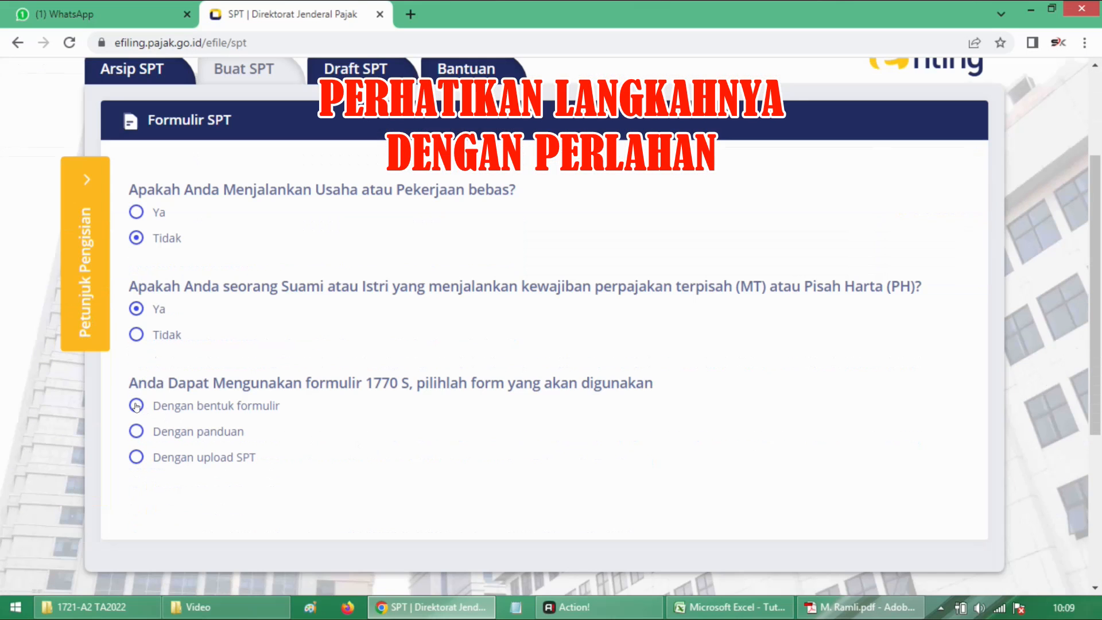
{"action": "left_click", "coordinate": [218, 511]}
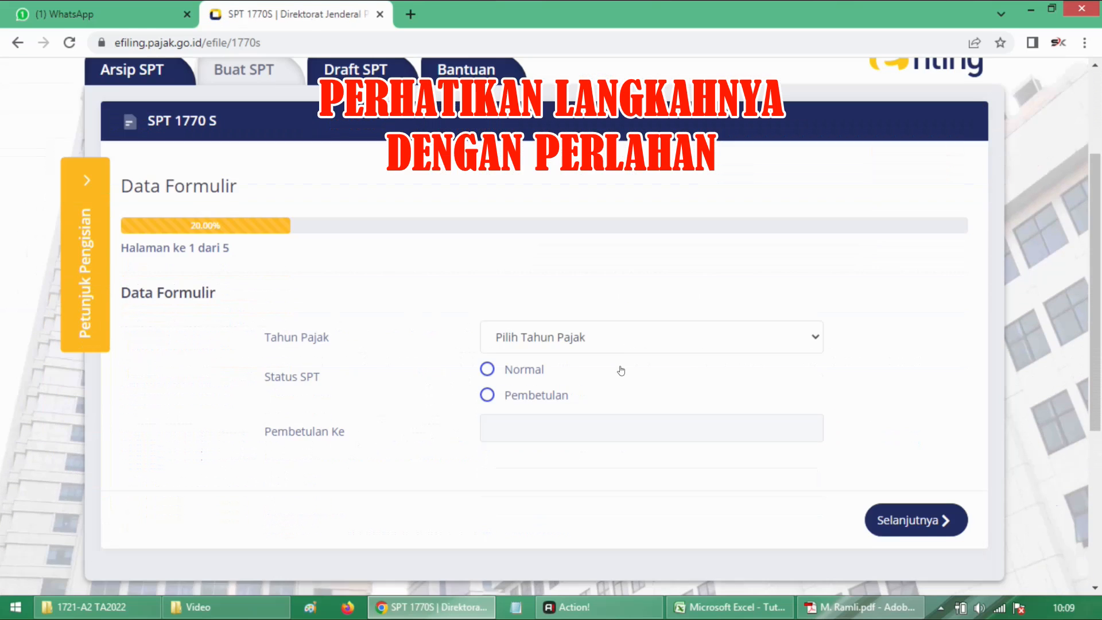
Set tax year 2022 with Normal status and continue to Lampiran II.
{"action": "left_click", "coordinate": [618, 336]}
{"action": "left_click", "coordinate": [531, 379]}
{"action": "left_click", "coordinate": [533, 380]}
{"action": "left_click", "coordinate": [910, 519]}
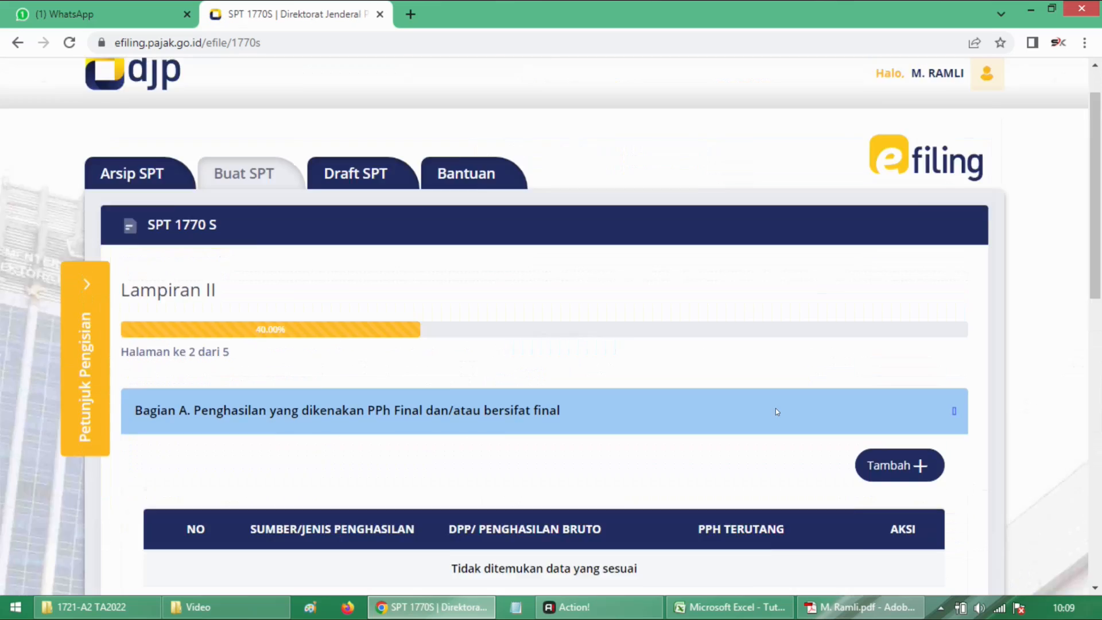
Look up Honor Pengelola Keuangan 15.720.000 and pph honor 786.000 on the TOTAL sheet.
{"action": "scroll", "coordinate": [702, 445], "scroll_direction": "down", "scroll_amount": 1}
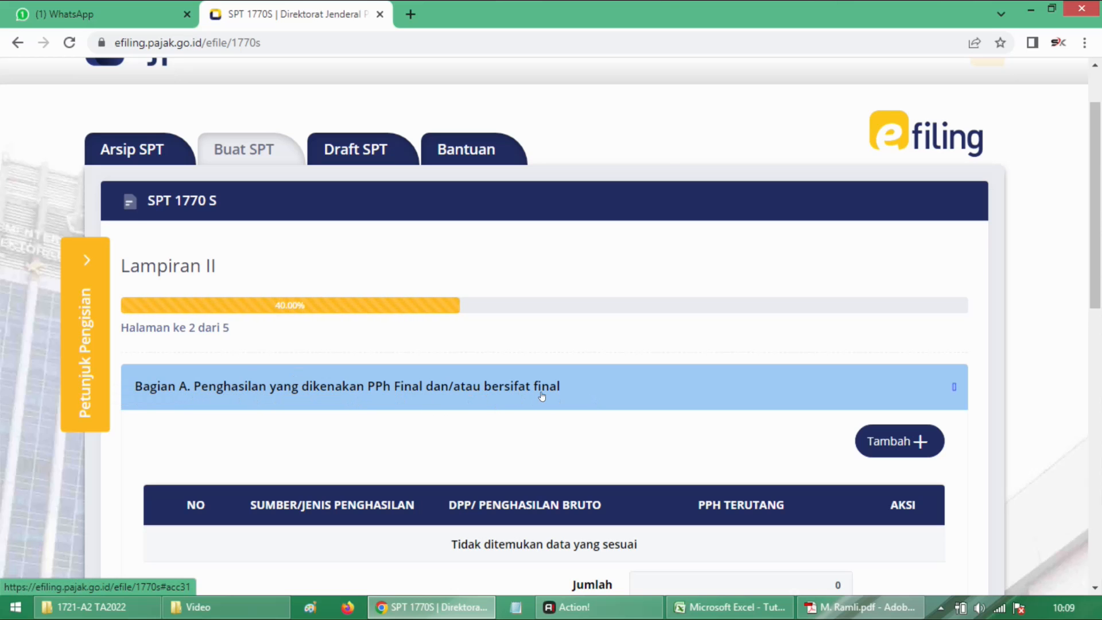
{"action": "left_click", "coordinate": [734, 608]}
{"action": "left_click", "coordinate": [245, 262]}
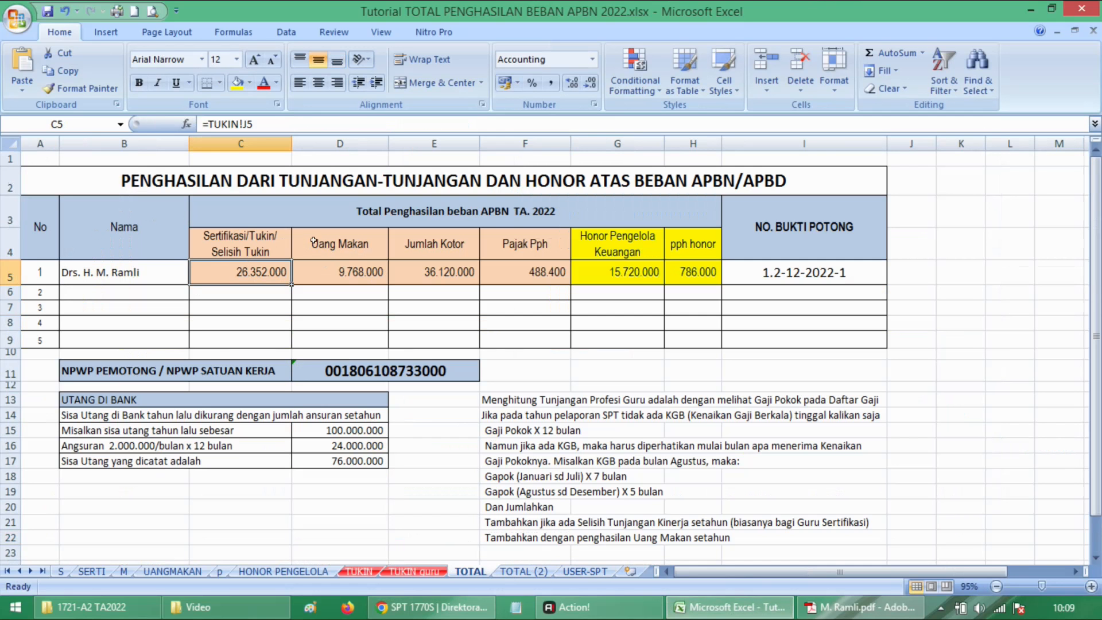
{"action": "left_click", "coordinate": [225, 241]}
{"action": "left_click", "coordinate": [348, 243]}
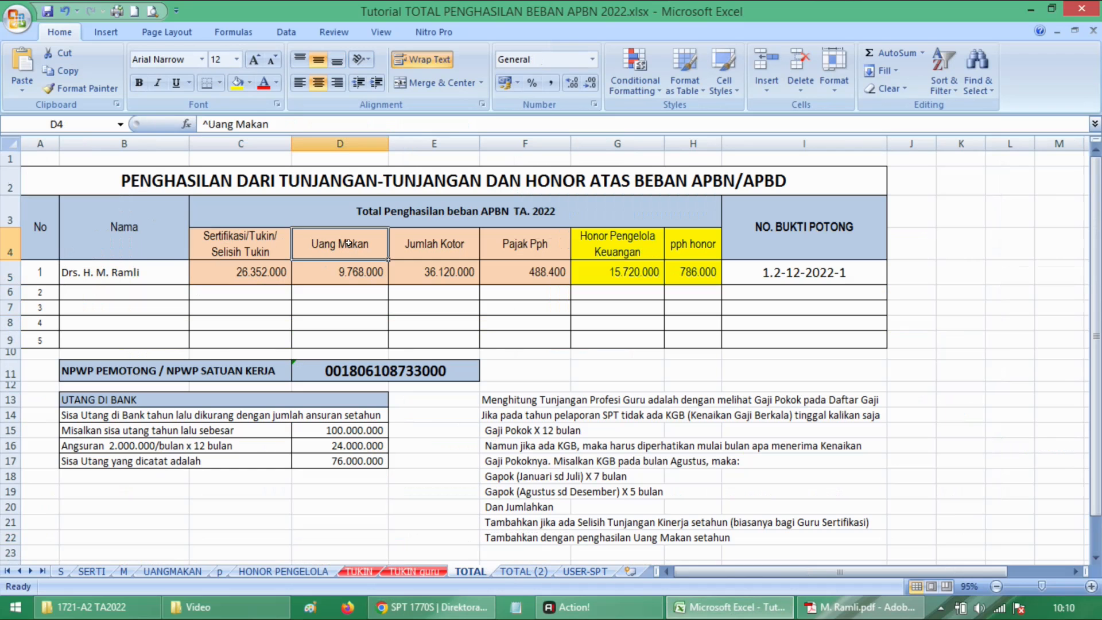
{"action": "left_click", "coordinate": [604, 244]}
{"action": "left_click", "coordinate": [704, 244]}
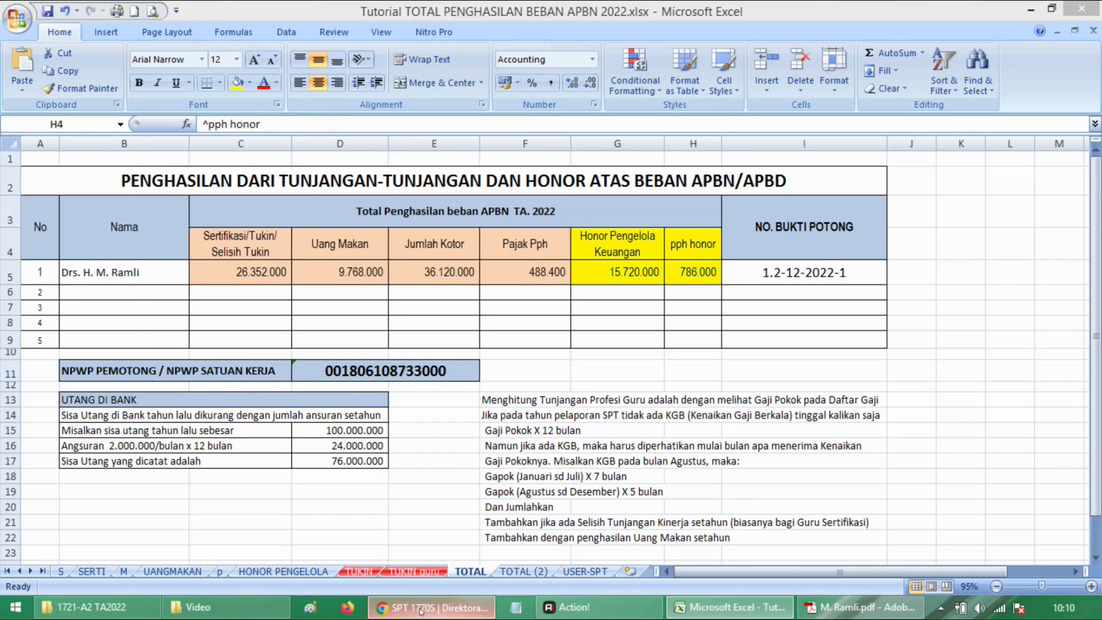
Add a new Bagian A entry with income type Honorarium Atas Beban APBD/APBN.
{"action": "left_click", "coordinate": [422, 611]}
{"action": "left_click", "coordinate": [896, 442]}
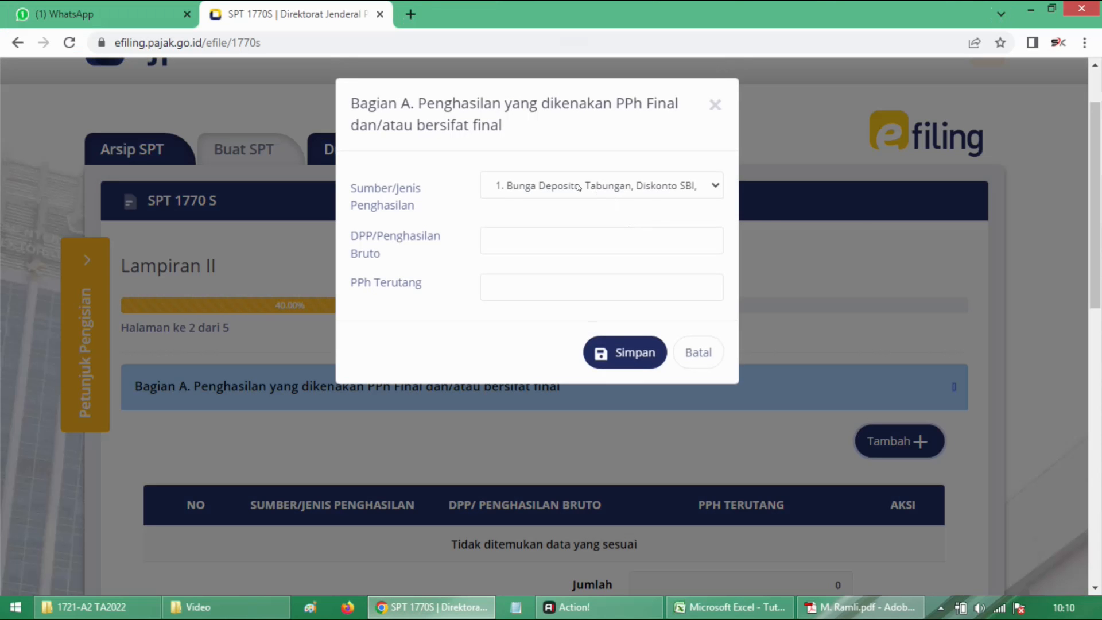
{"action": "left_click", "coordinate": [578, 186]}
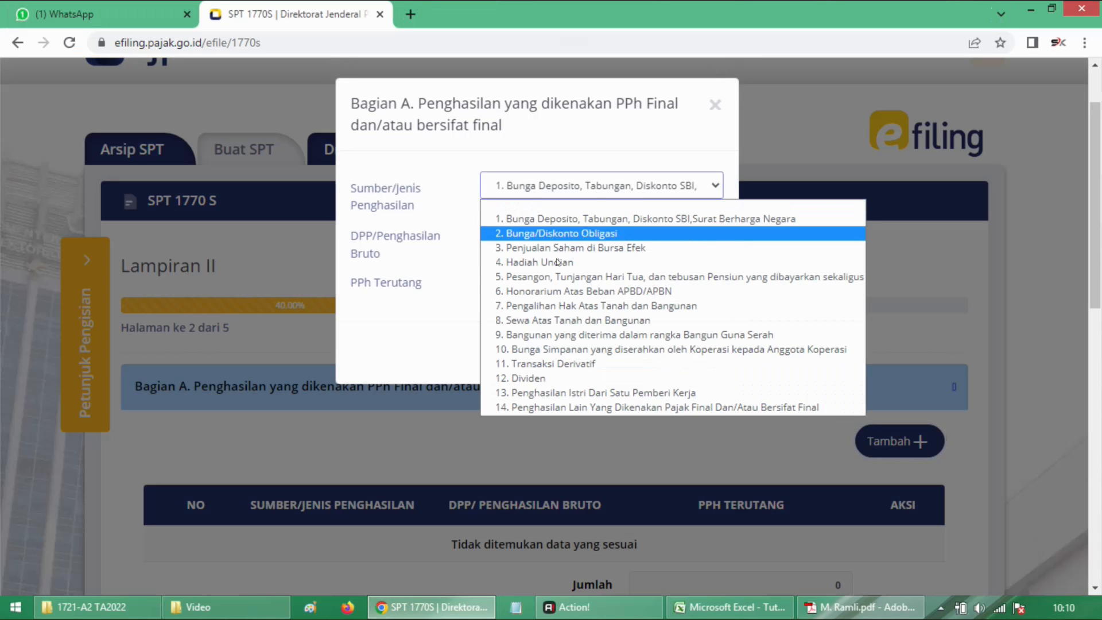
{"action": "left_click", "coordinate": [568, 293]}
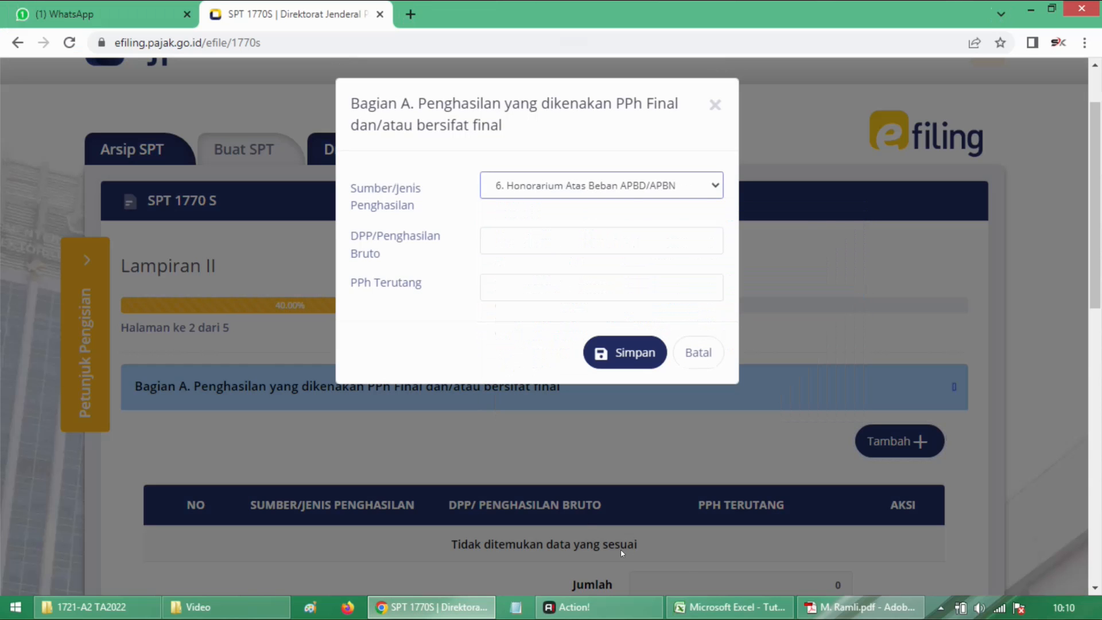
Enter 15.720.000 gross income and 786.000 PPh Terutang from Excel and save the entry.
{"action": "left_click", "coordinate": [719, 615]}
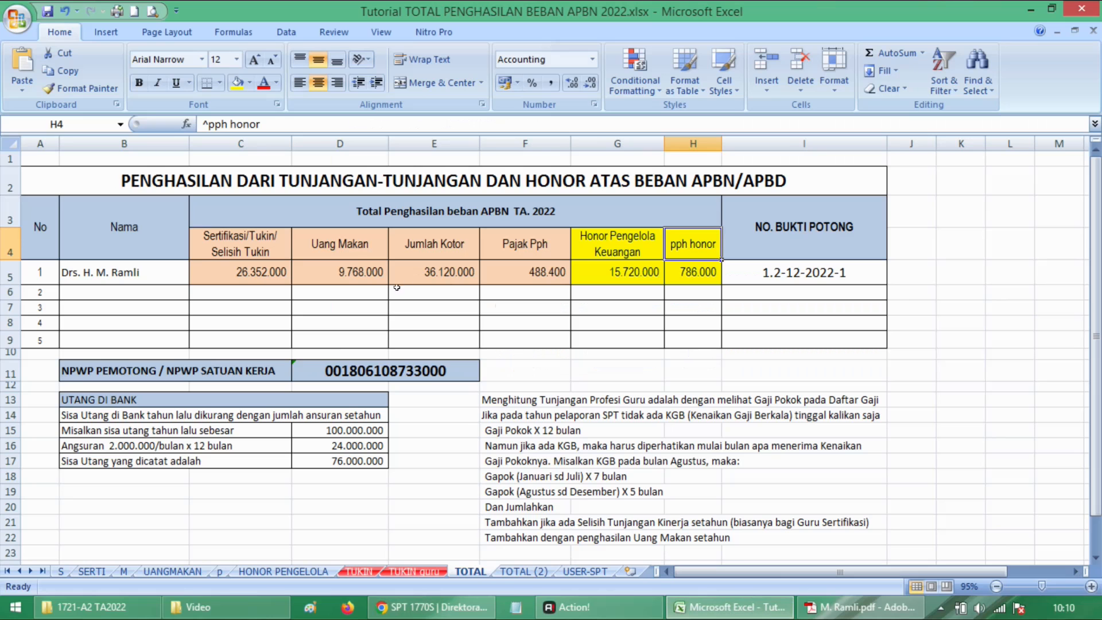
{"action": "left_click", "coordinate": [627, 273]}
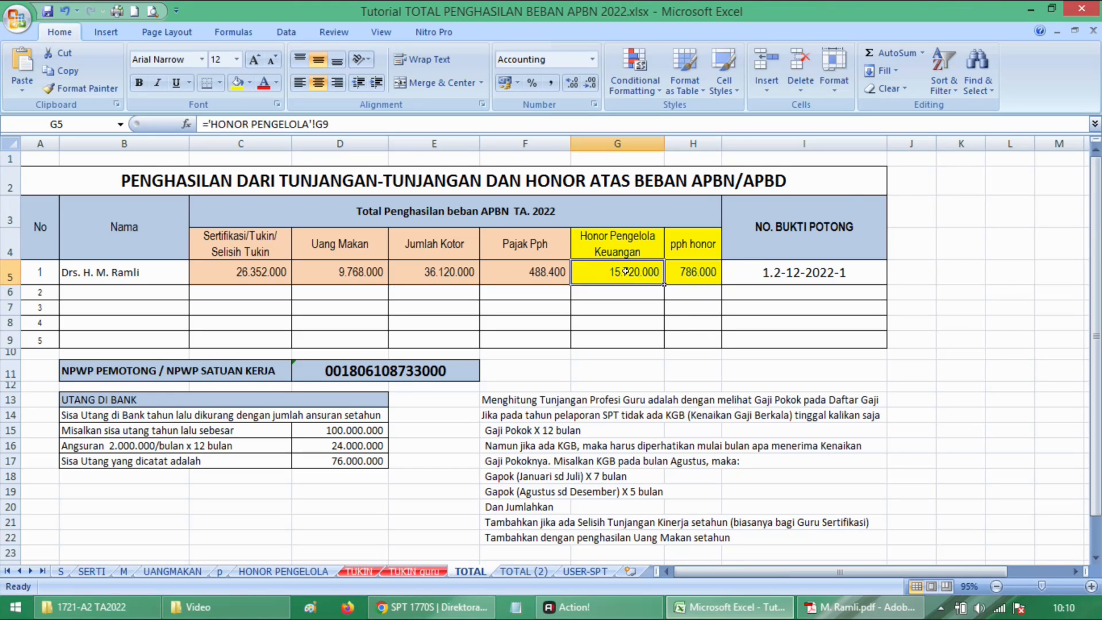
{"action": "left_click", "coordinate": [433, 607]}
{"action": "left_click", "coordinate": [509, 238]}
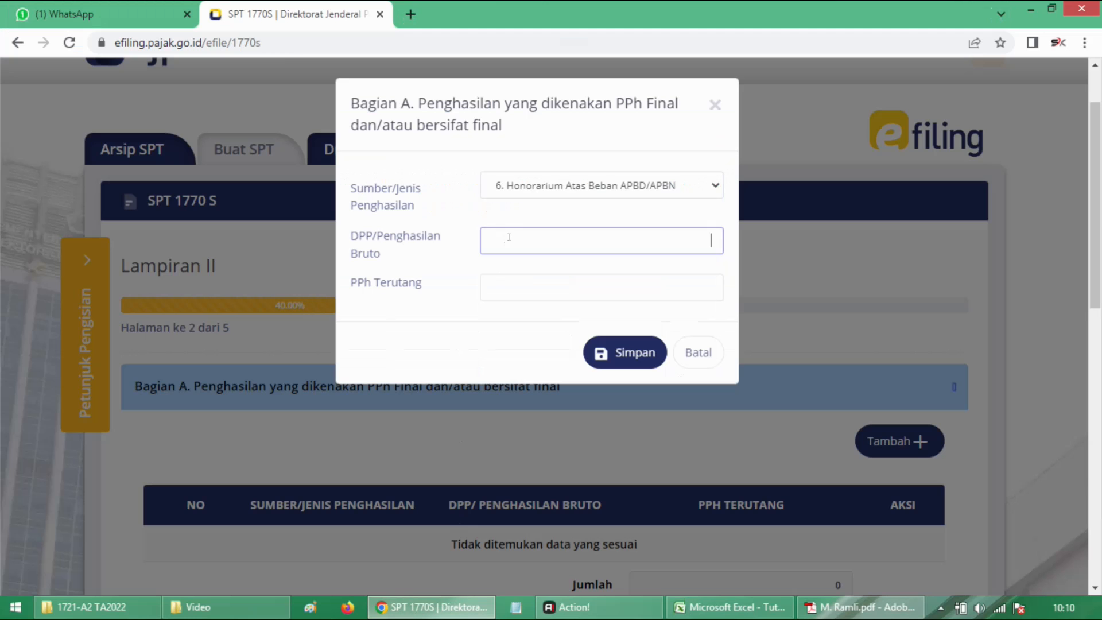
{"action": "type", "text": "15.720.000"}
{"action": "left_click", "coordinate": [541, 279]}
{"action": "left_click", "coordinate": [729, 607]}
{"action": "left_click", "coordinate": [694, 274]}
{"action": "left_click", "coordinate": [433, 607]}
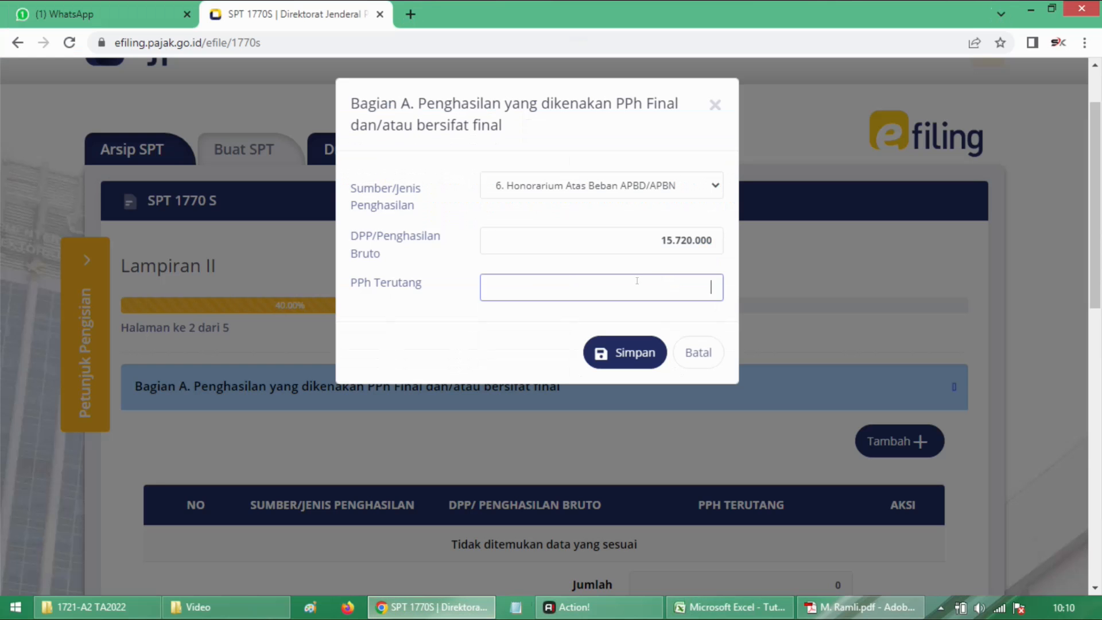
{"action": "type", "text": "786.000"}
{"action": "left_click", "coordinate": [625, 350]}
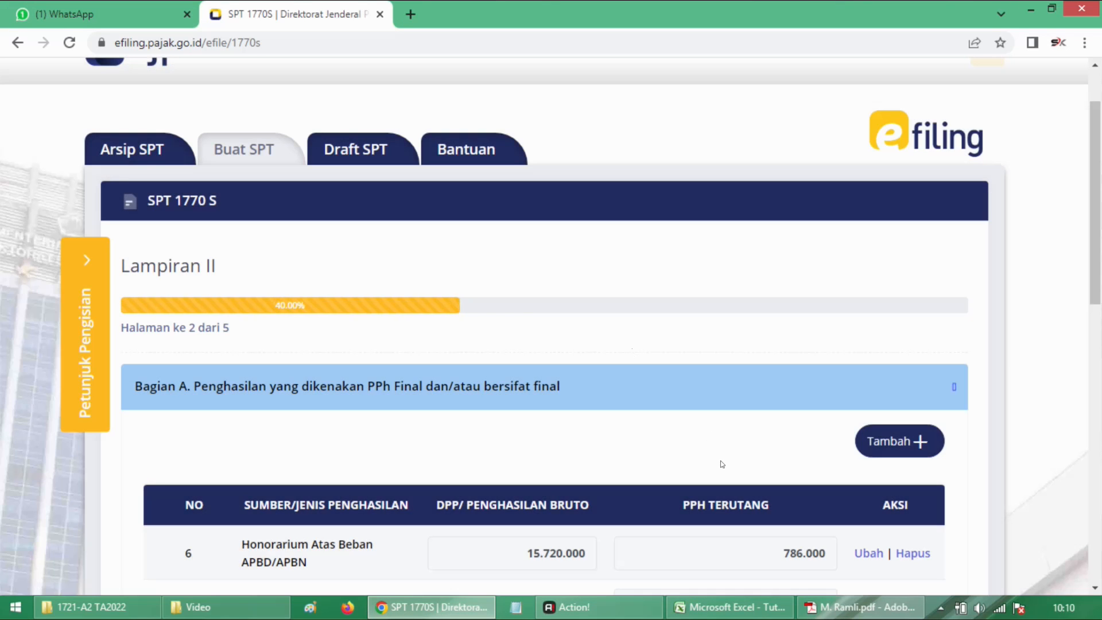
{"action": "scroll", "coordinate": [592, 459], "scroll_direction": "down", "scroll_amount": 1}
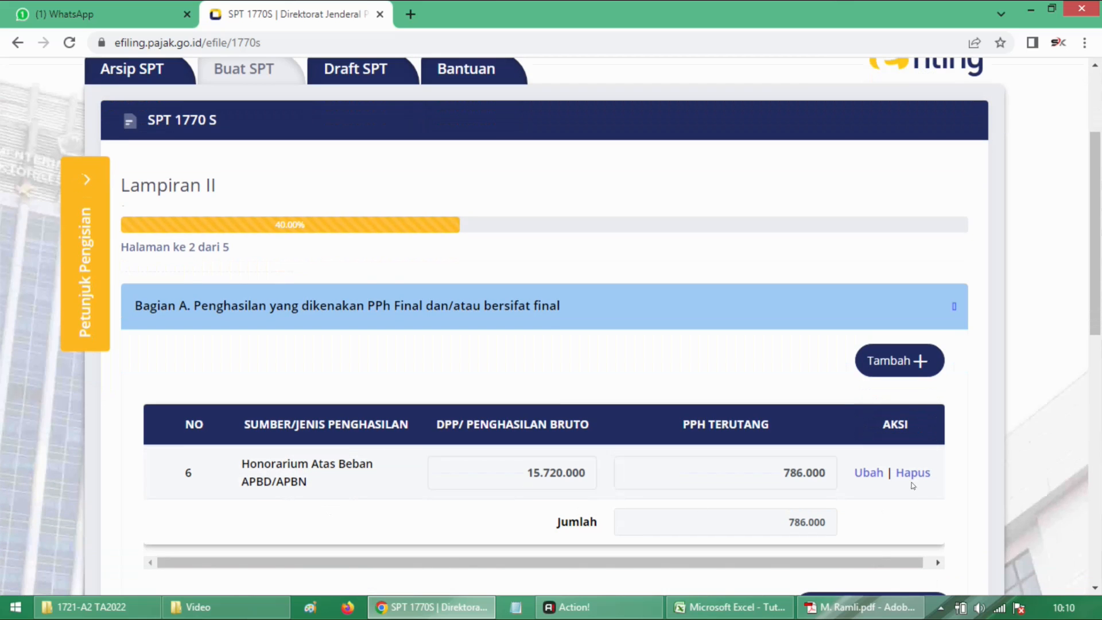
Add another Bagian A entry with income type 14, other final-taxed income.
{"action": "left_click", "coordinate": [905, 360]}
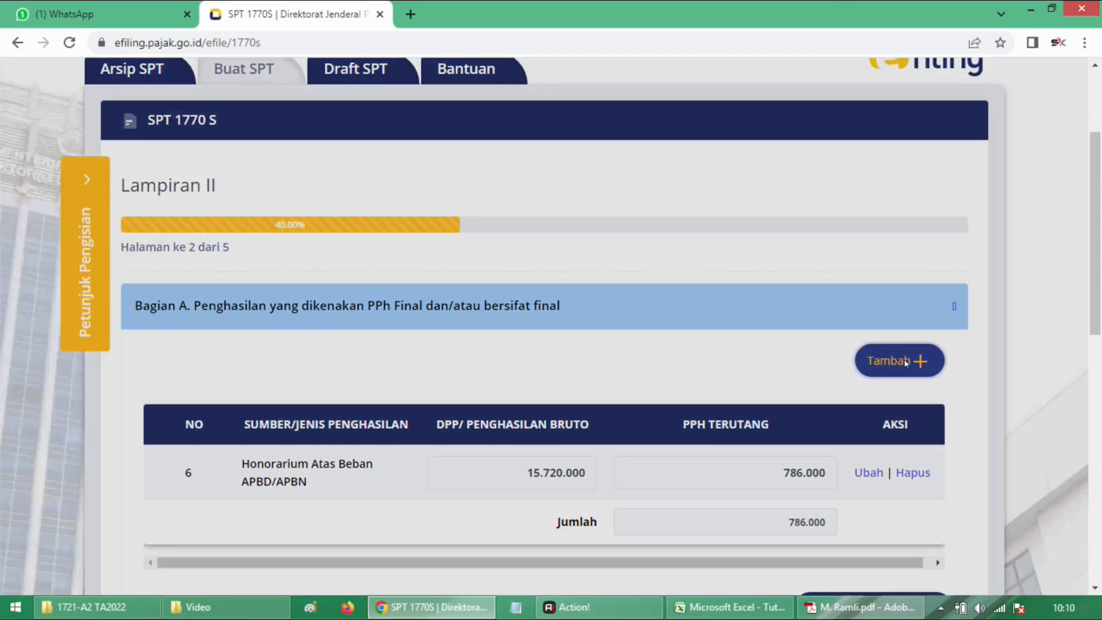
{"action": "left_click", "coordinate": [623, 184]}
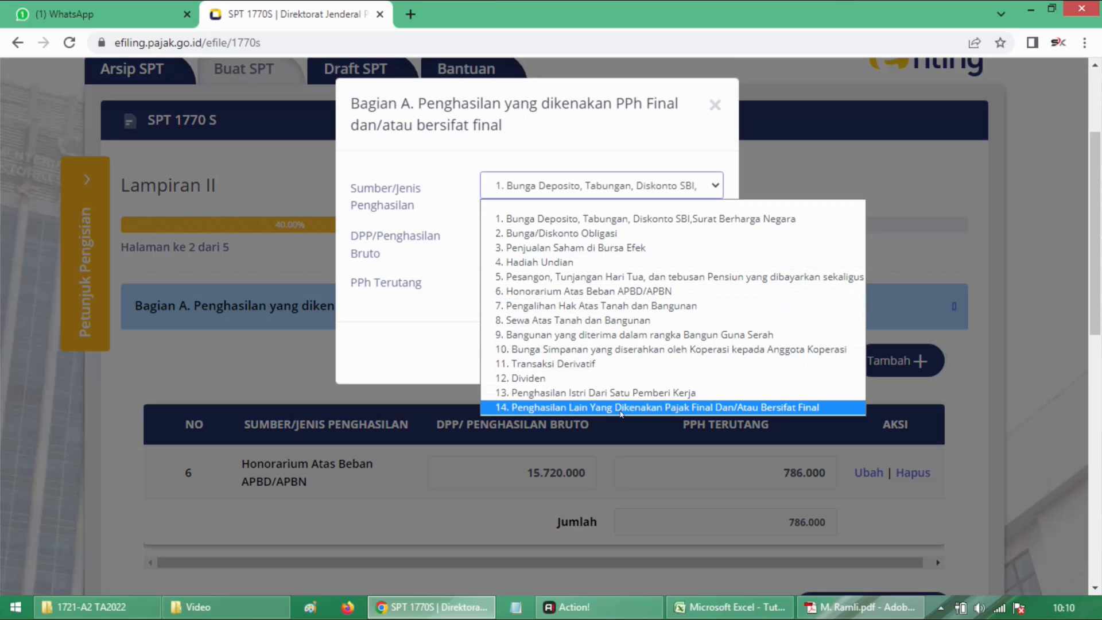
{"action": "left_click", "coordinate": [695, 408]}
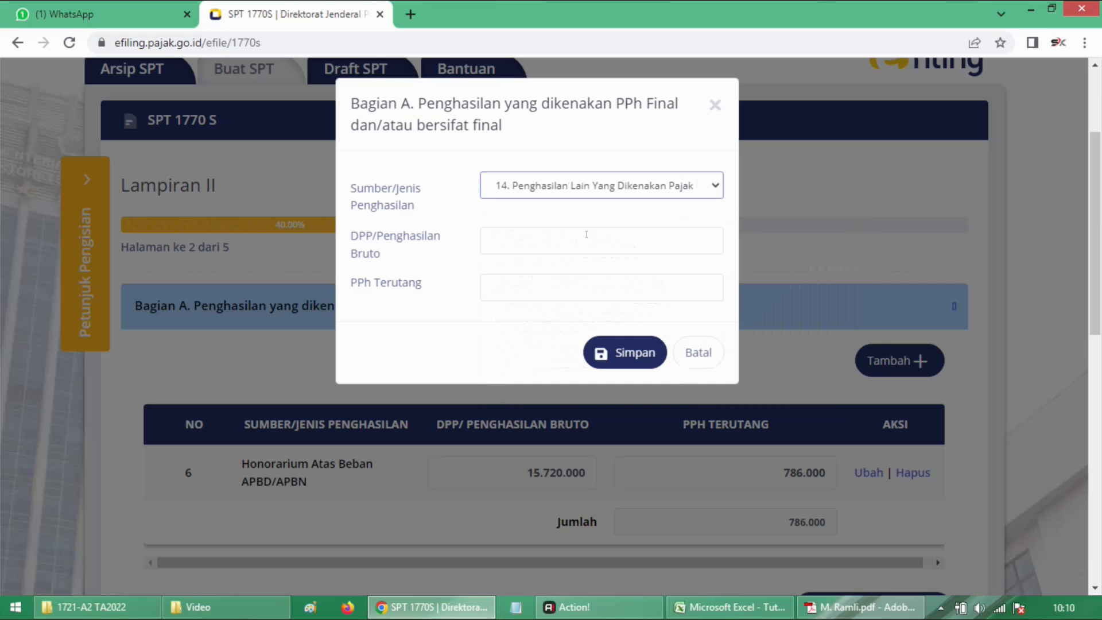
Enter the gross income, correcting 26.352.000 to the Excel total of 36.120.000.
{"action": "left_click", "coordinate": [741, 607]}
{"action": "left_click", "coordinate": [251, 275]}
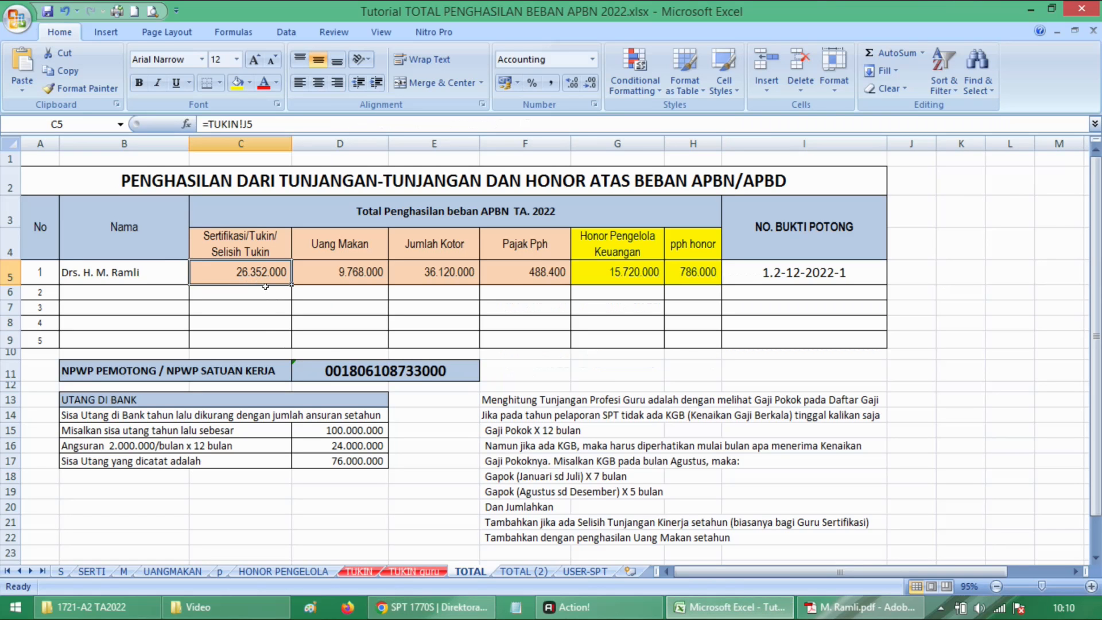
{"action": "left_click", "coordinate": [432, 607]}
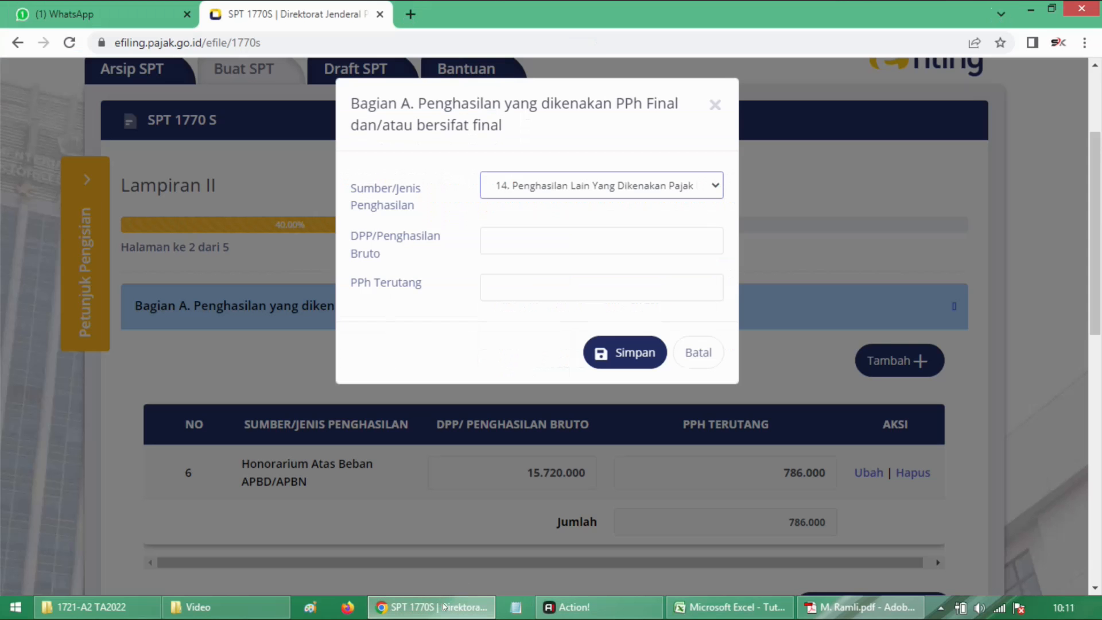
{"action": "left_click", "coordinate": [631, 236]}
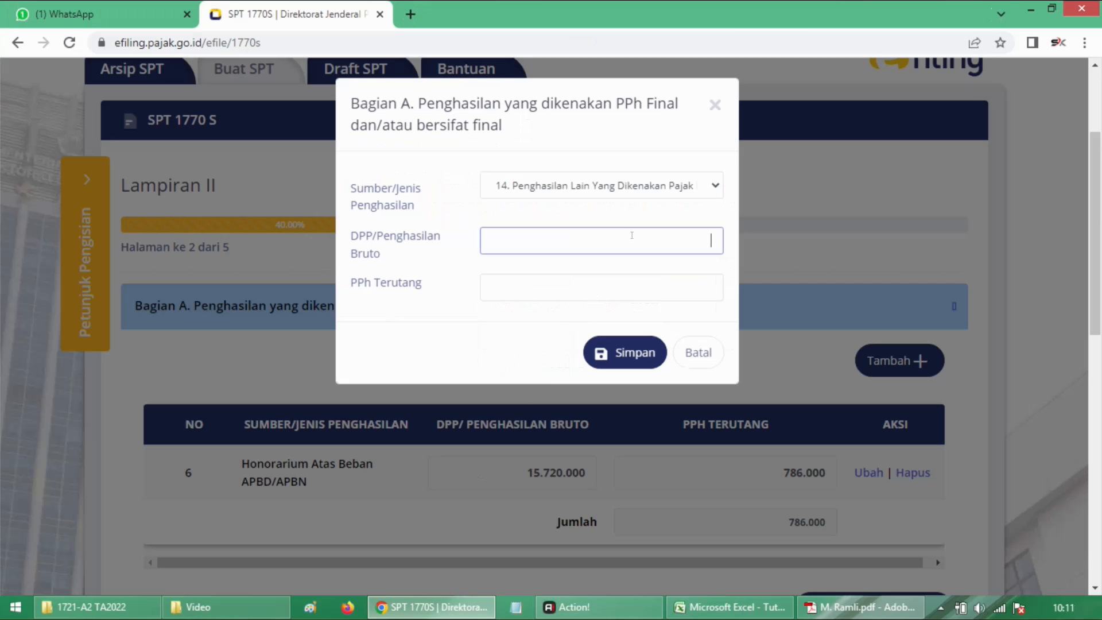
{"action": "type", "text": "26.352.000"}
{"action": "left_click", "coordinate": [636, 283]}
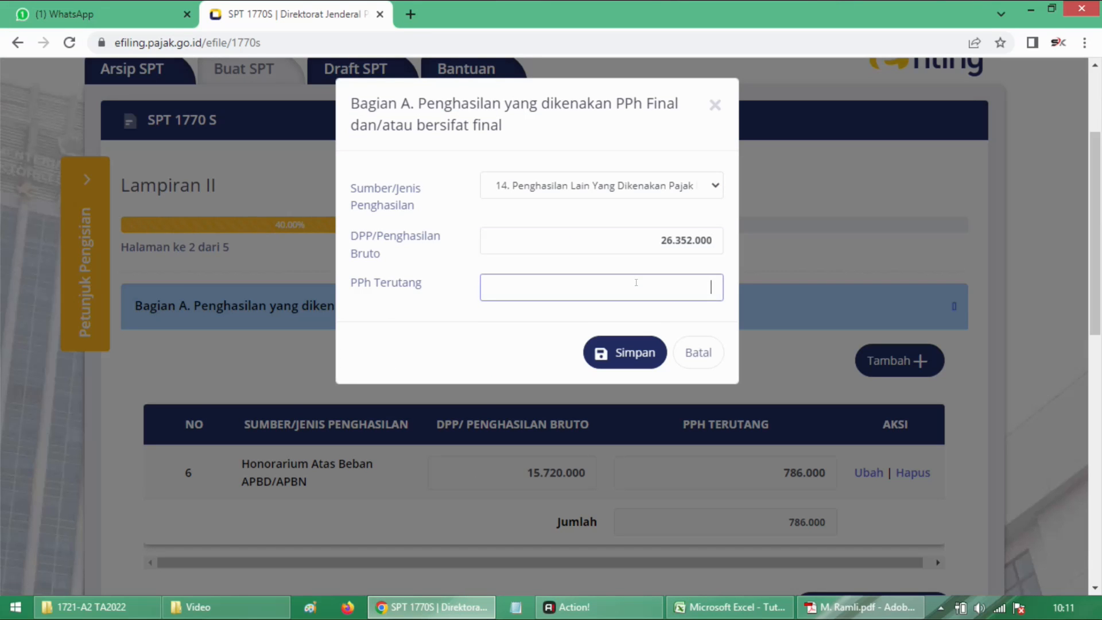
{"action": "left_click", "coordinate": [696, 607]}
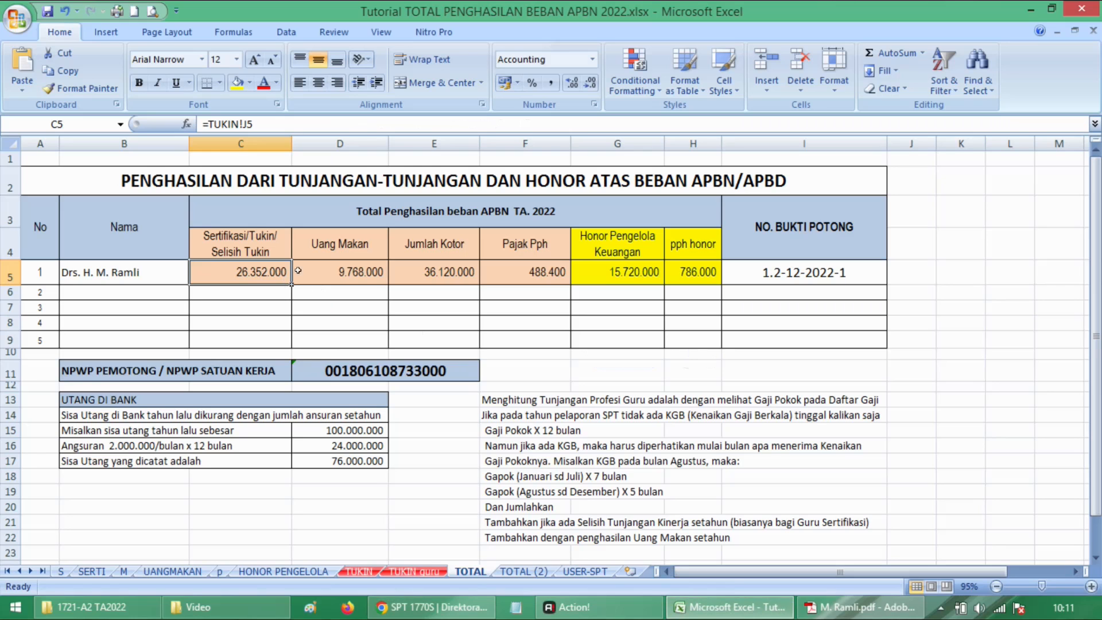
{"action": "left_click", "coordinate": [409, 270]}
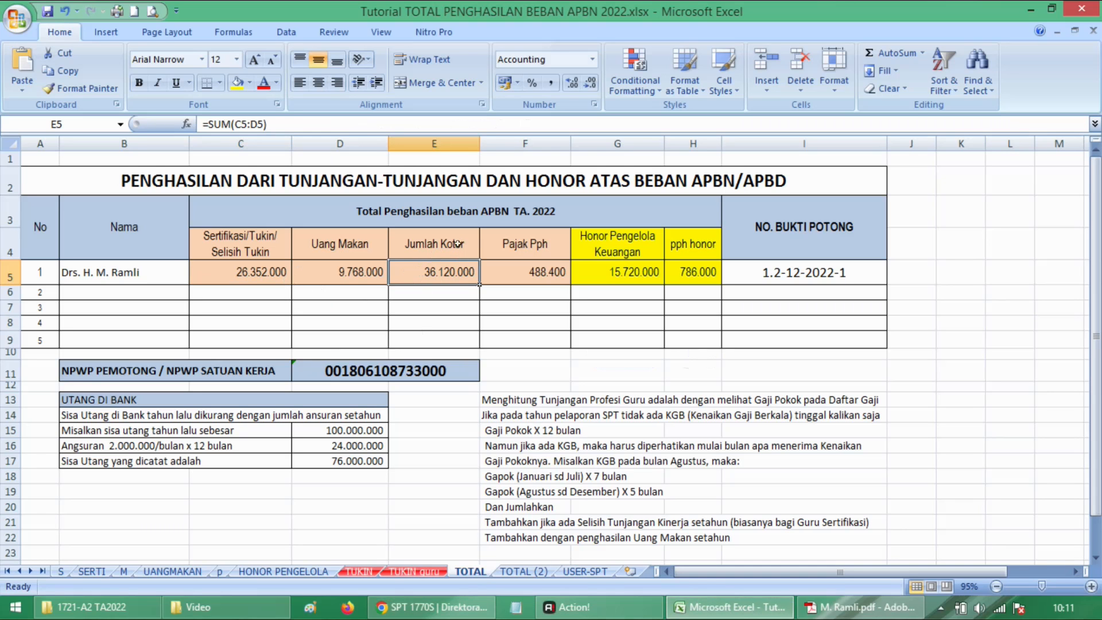
{"action": "left_click", "coordinate": [459, 607]}
{"action": "left_click", "coordinate": [659, 289]}
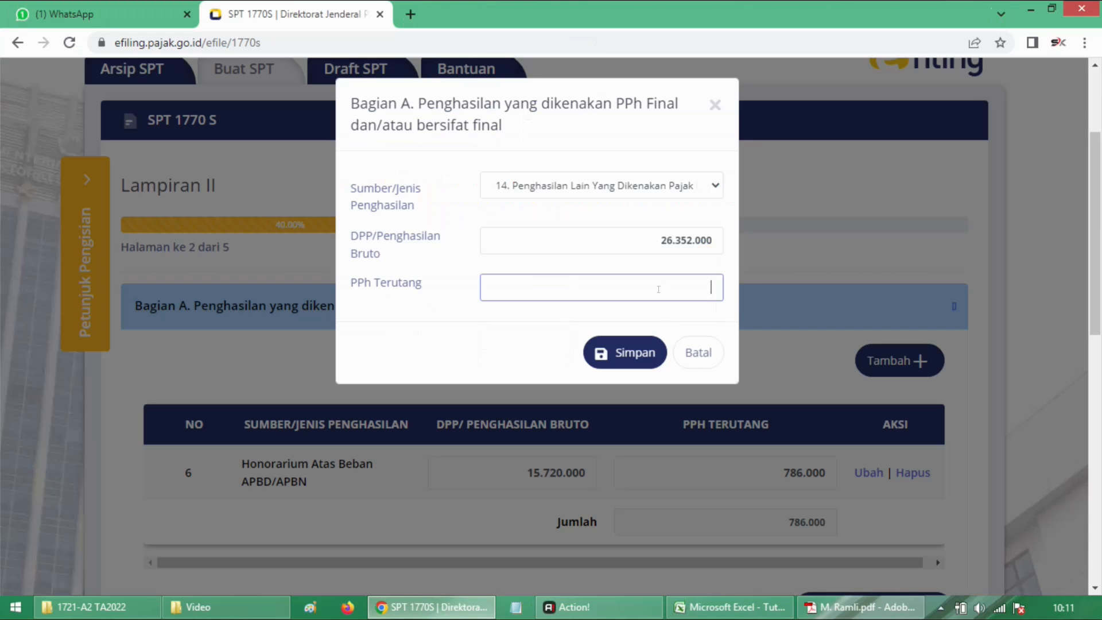
{"action": "left_click_drag", "start_coordinate": [651, 238], "coordinate": [832, 236]}
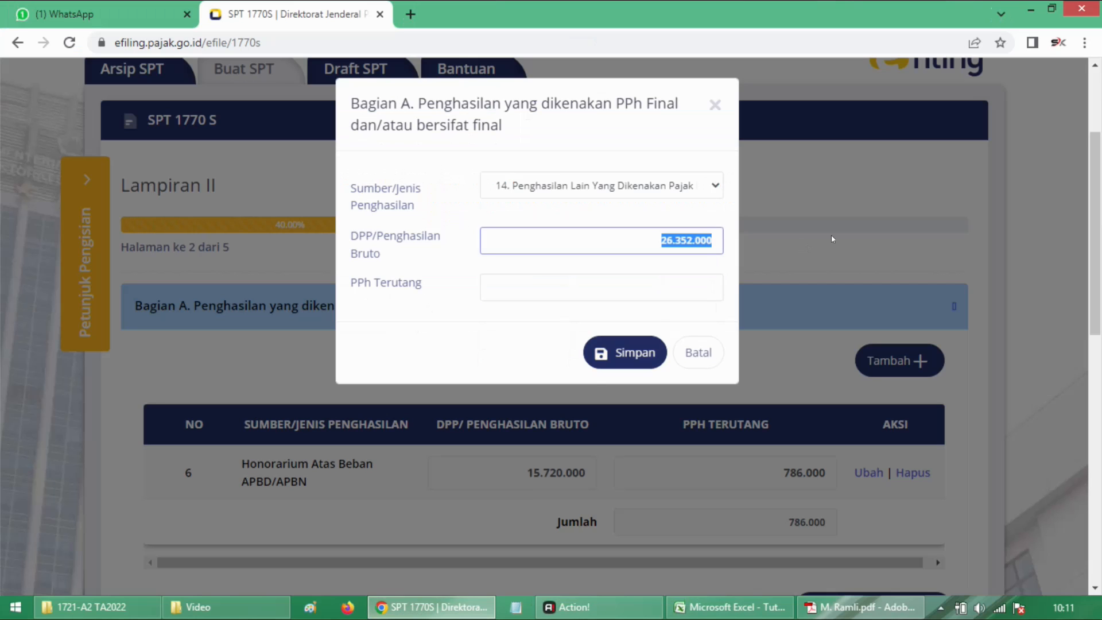
{"action": "type", "text": "36"}
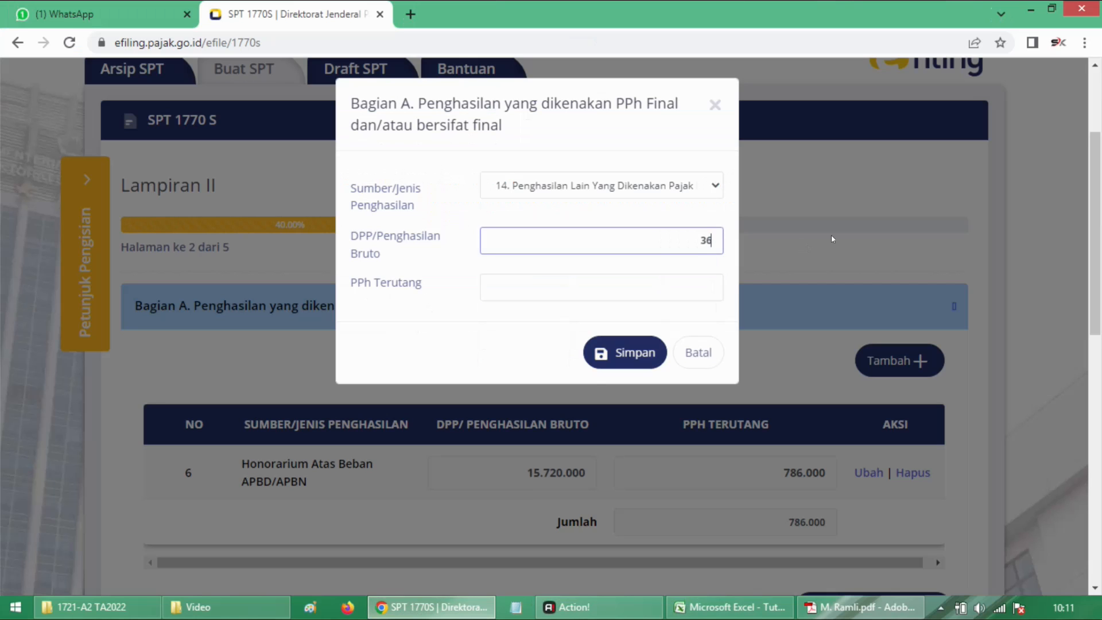
{"action": "type", "text": ".120.000"}
{"action": "key", "text": "Tab"}
Enter 488.400 PPh Terutang from the spreadsheet and save the entry.
{"action": "left_click", "coordinate": [729, 606]}
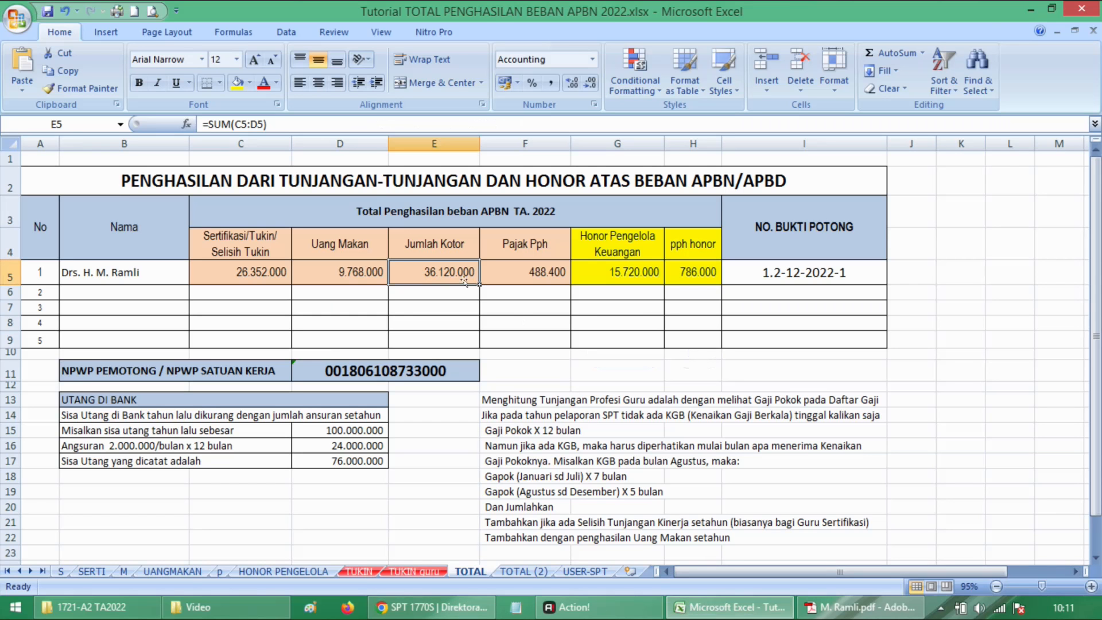
{"action": "left_click", "coordinate": [517, 271]}
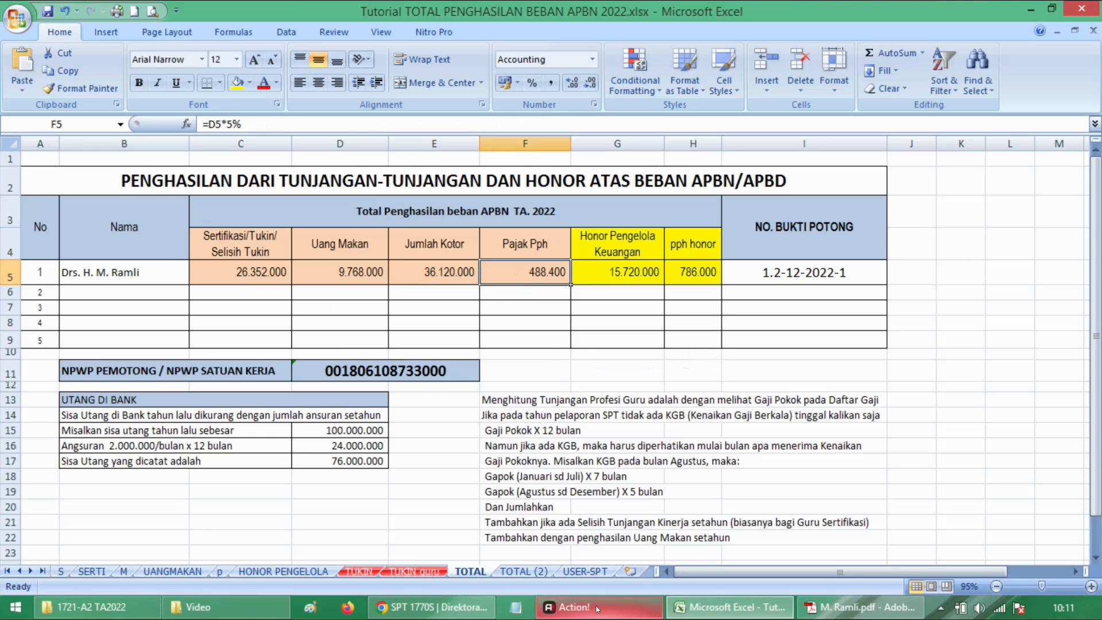
{"action": "left_click", "coordinate": [435, 612]}
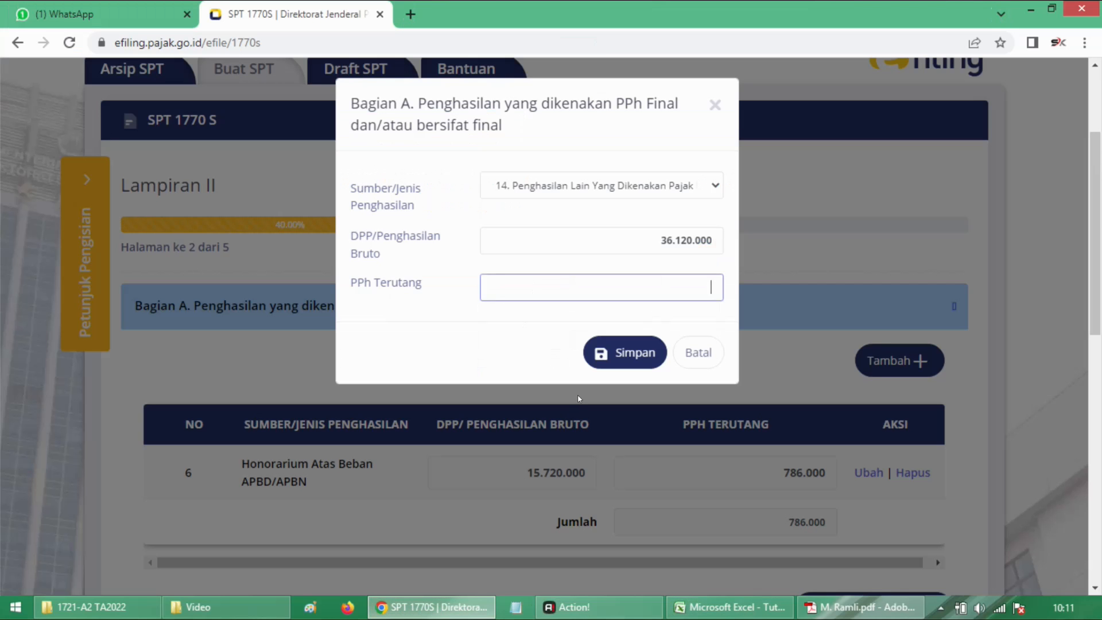
{"action": "type", "text": "488.400"}
{"action": "left_click", "coordinate": [603, 352]}
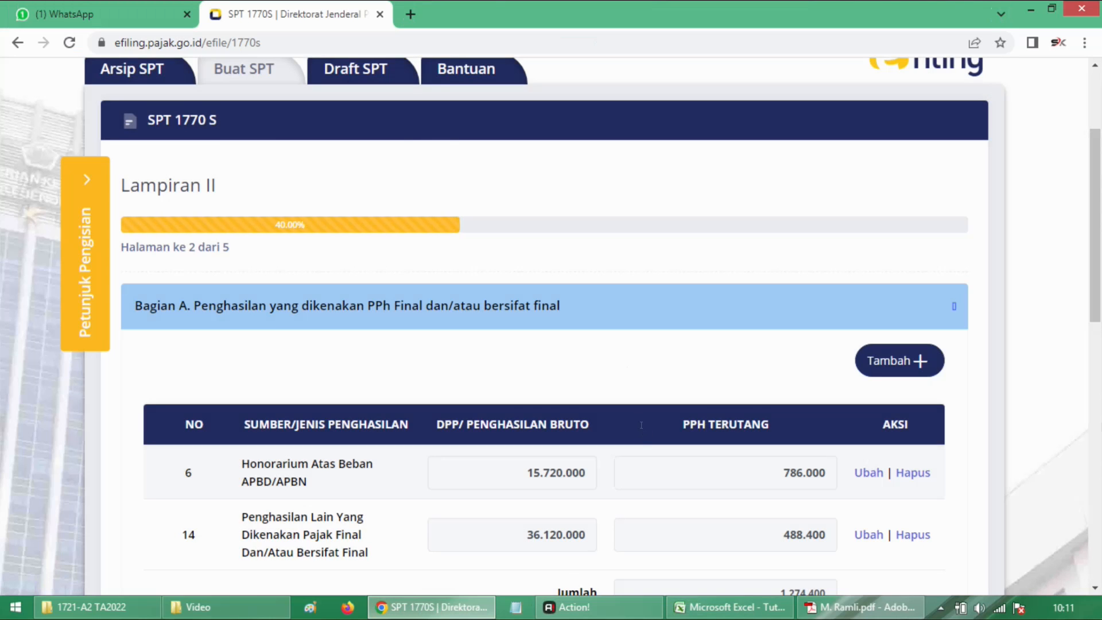
{"action": "scroll", "coordinate": [642, 425], "scroll_direction": "down", "scroll_amount": 2}
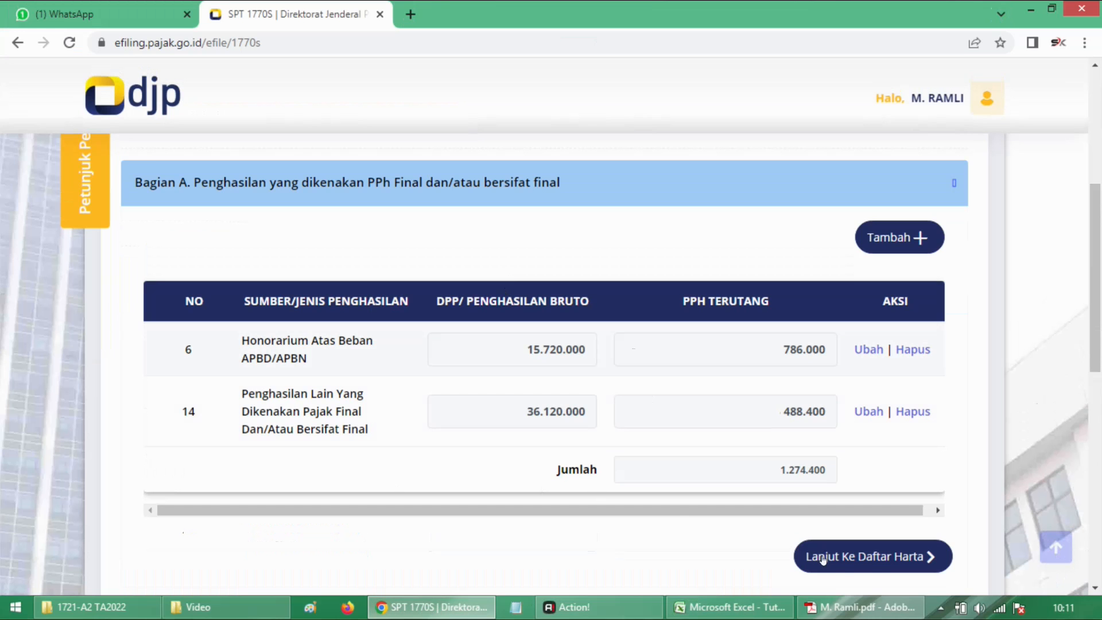
Import last year's four assets into Bagian B, totalling 182.160.000, then continue to the debts list.
{"action": "left_click", "coordinate": [874, 558]}
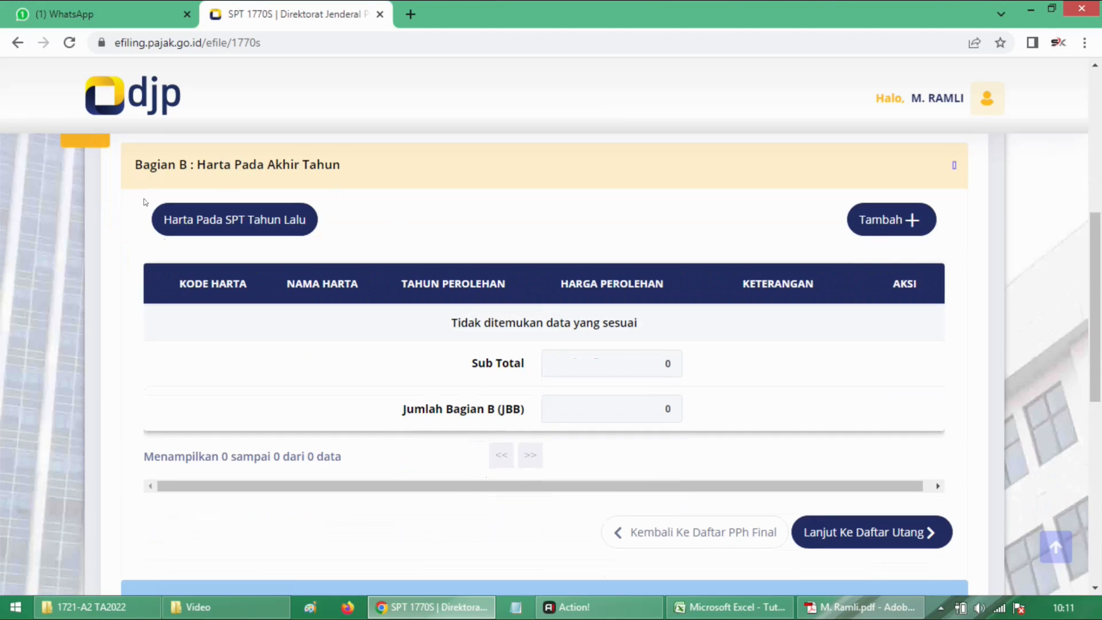
{"action": "left_click", "coordinate": [242, 219]}
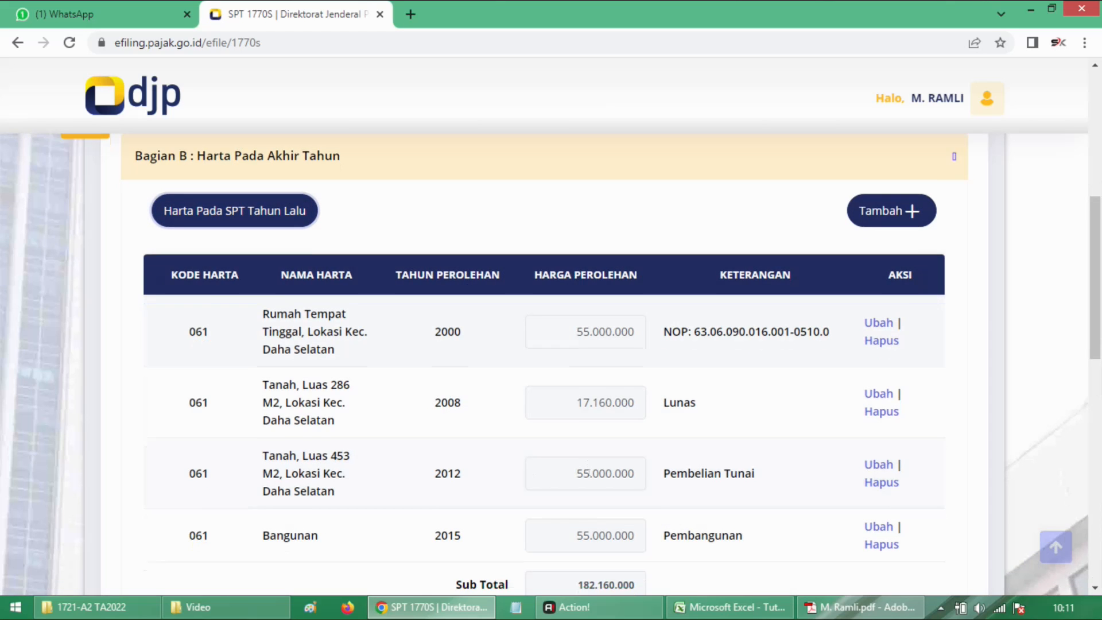
{"action": "scroll", "coordinate": [505, 333], "scroll_direction": "down", "scroll_amount": 1}
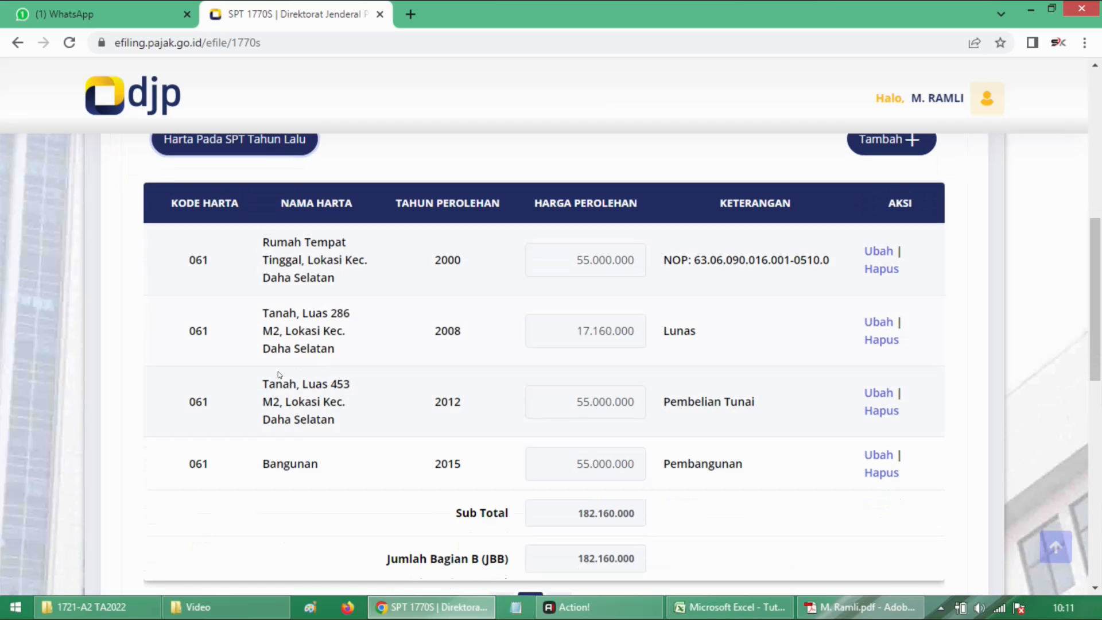
{"action": "scroll", "coordinate": [417, 450], "scroll_direction": "down", "scroll_amount": 1}
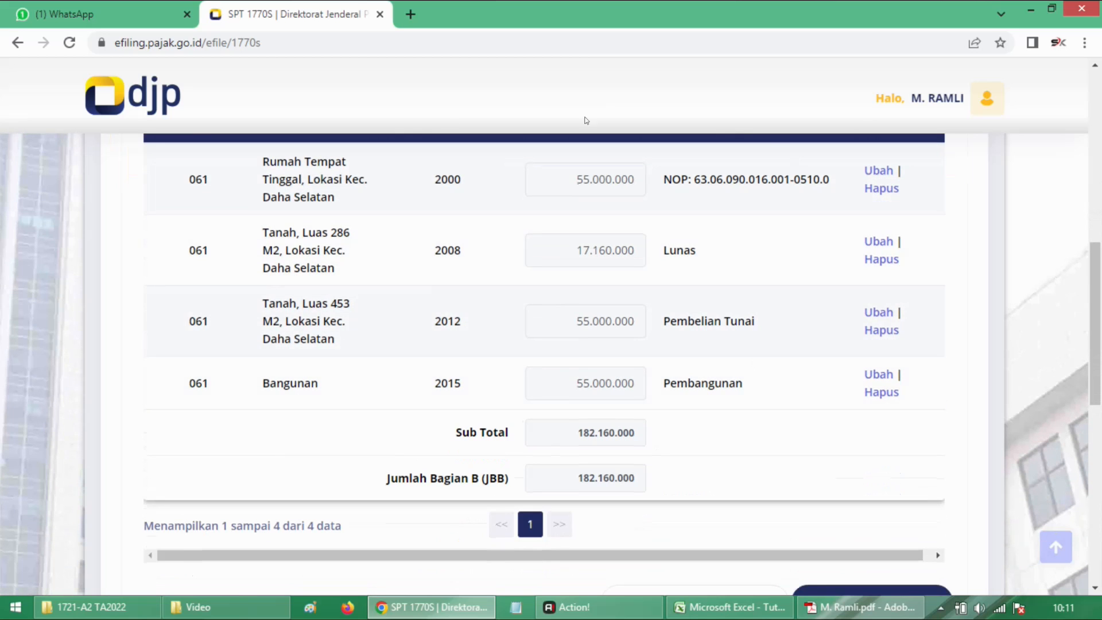
{"action": "scroll", "coordinate": [597, 457], "scroll_direction": "up", "scroll_amount": 1}
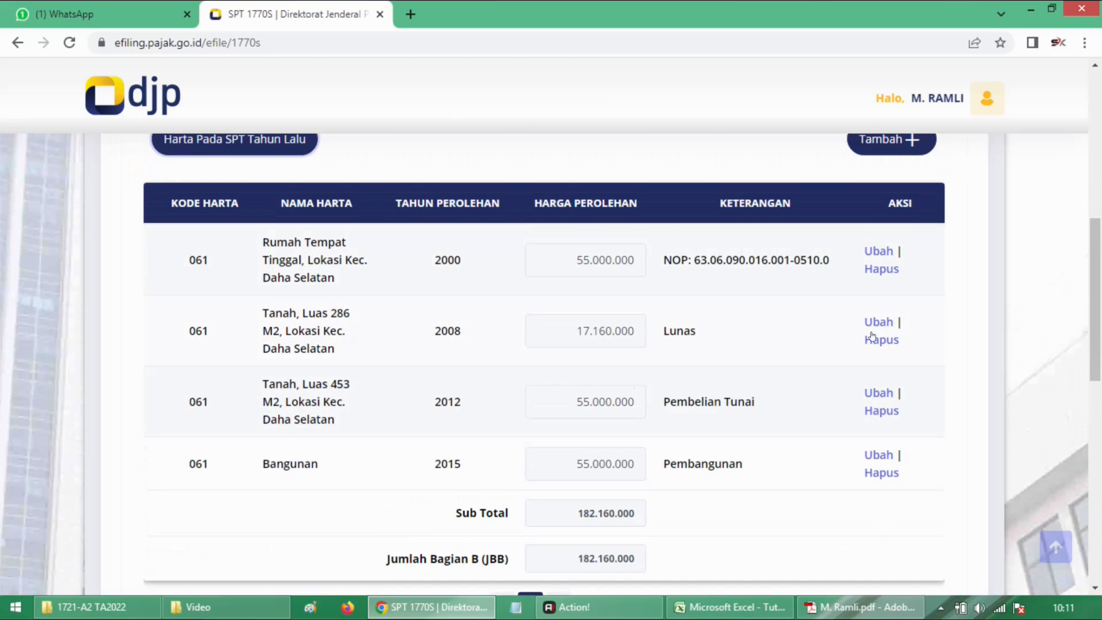
{"action": "scroll", "coordinate": [948, 252], "scroll_direction": "up", "scroll_amount": 2}
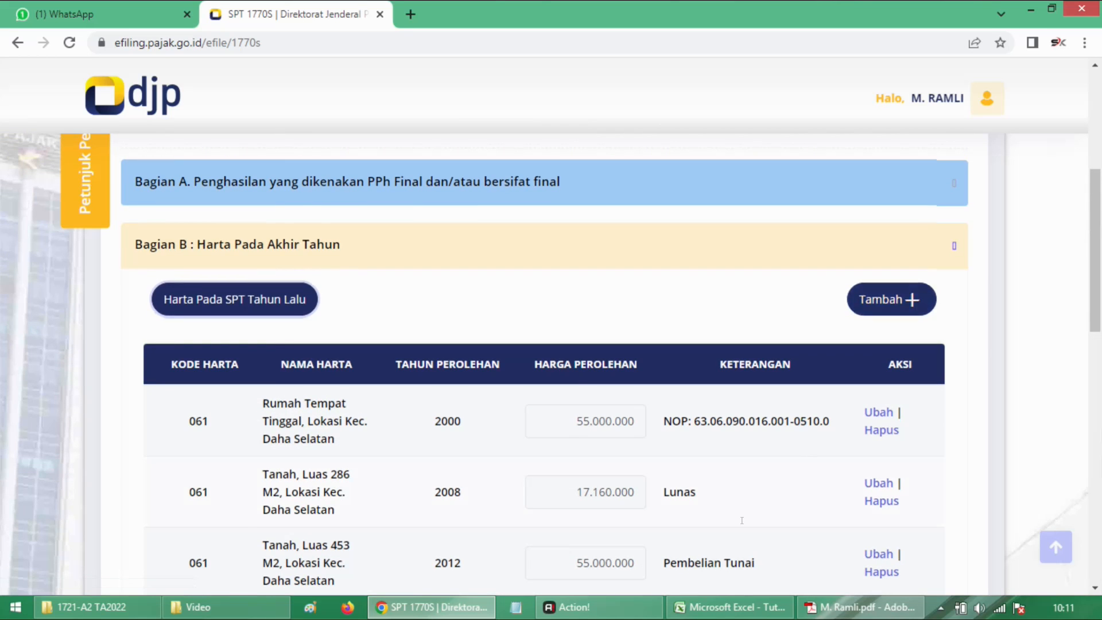
{"action": "scroll", "coordinate": [884, 373], "scroll_direction": "down", "scroll_amount": 2}
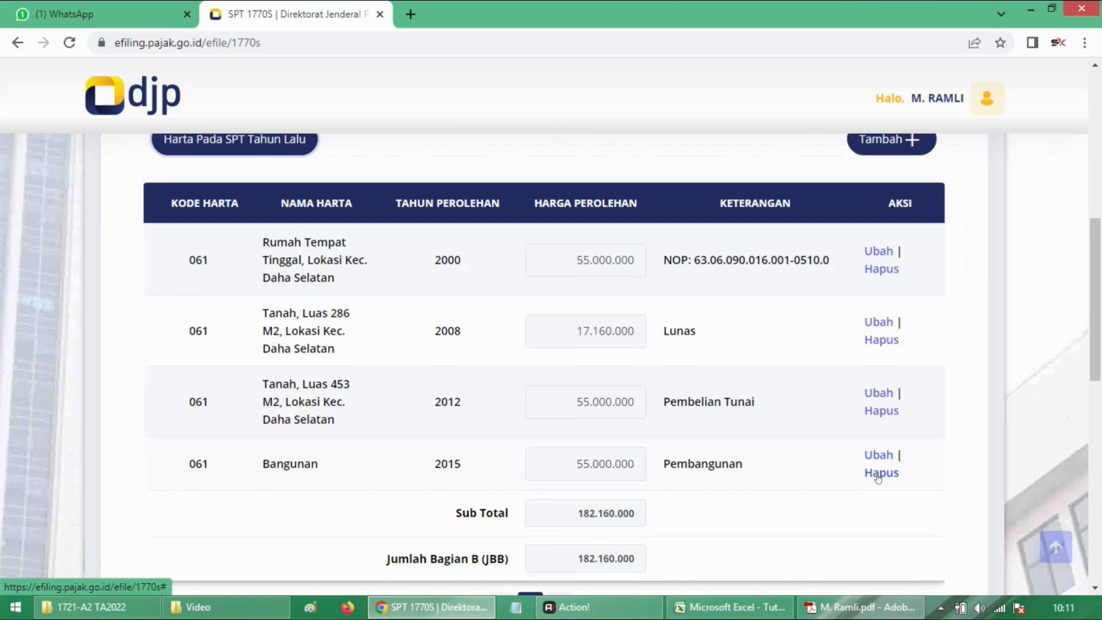
{"action": "scroll", "coordinate": [878, 482], "scroll_direction": "down", "scroll_amount": 2}
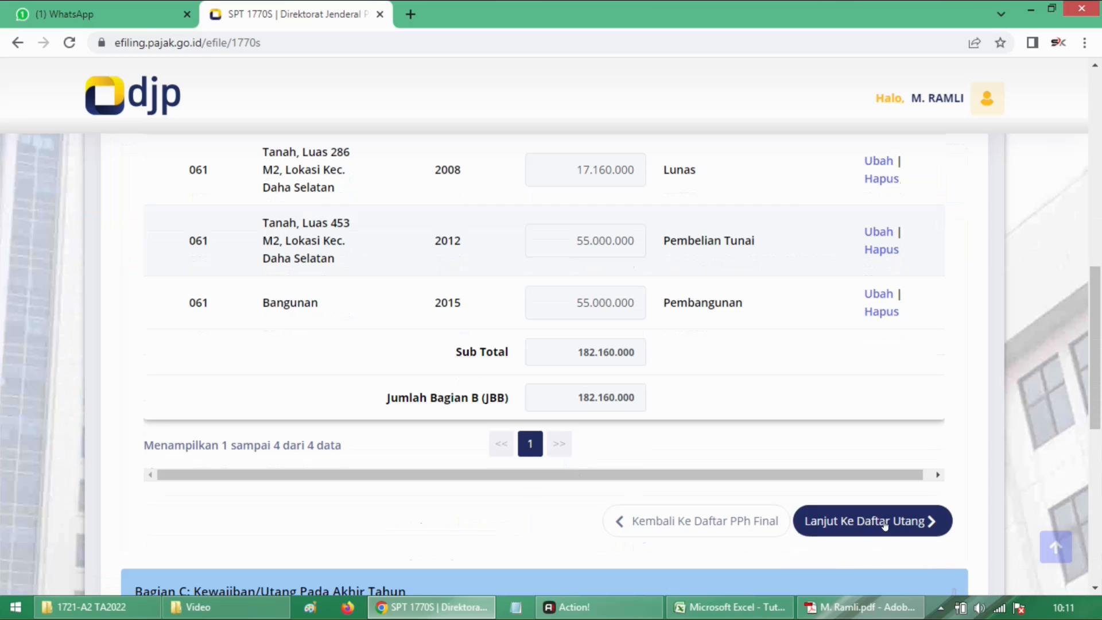
{"action": "left_click", "coordinate": [882, 525]}
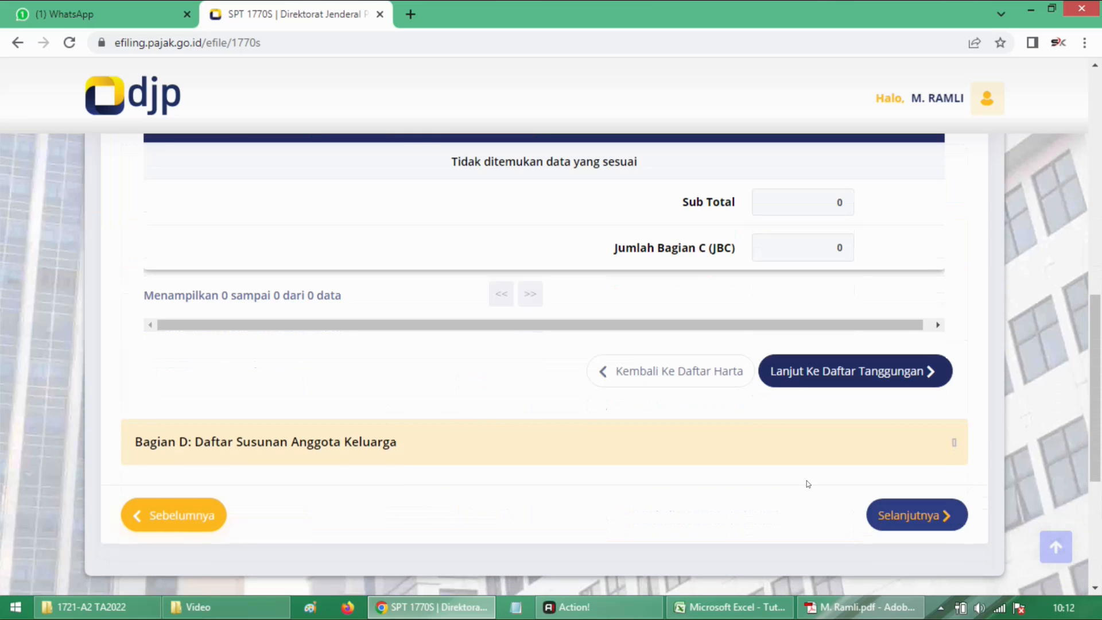
Try importing last year's debts into Bagian C; none exist, so the debt table stays at 0.
{"action": "scroll", "coordinate": [588, 393], "scroll_direction": "up", "scroll_amount": 2}
{"action": "scroll", "coordinate": [588, 392], "scroll_direction": "up", "scroll_amount": 1}
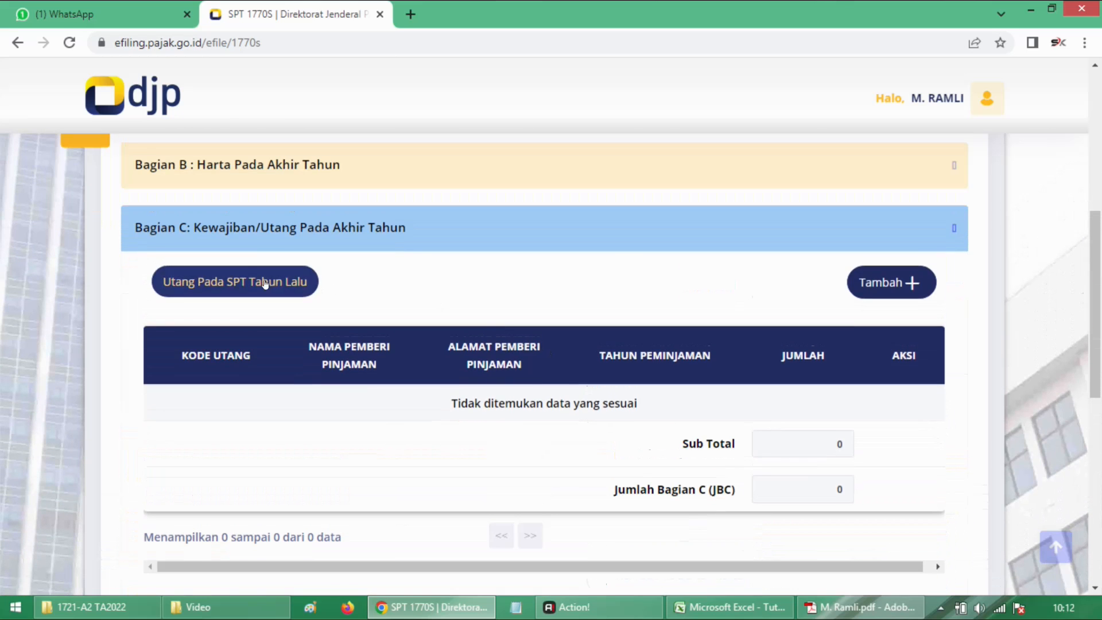
{"action": "left_click", "coordinate": [244, 287]}
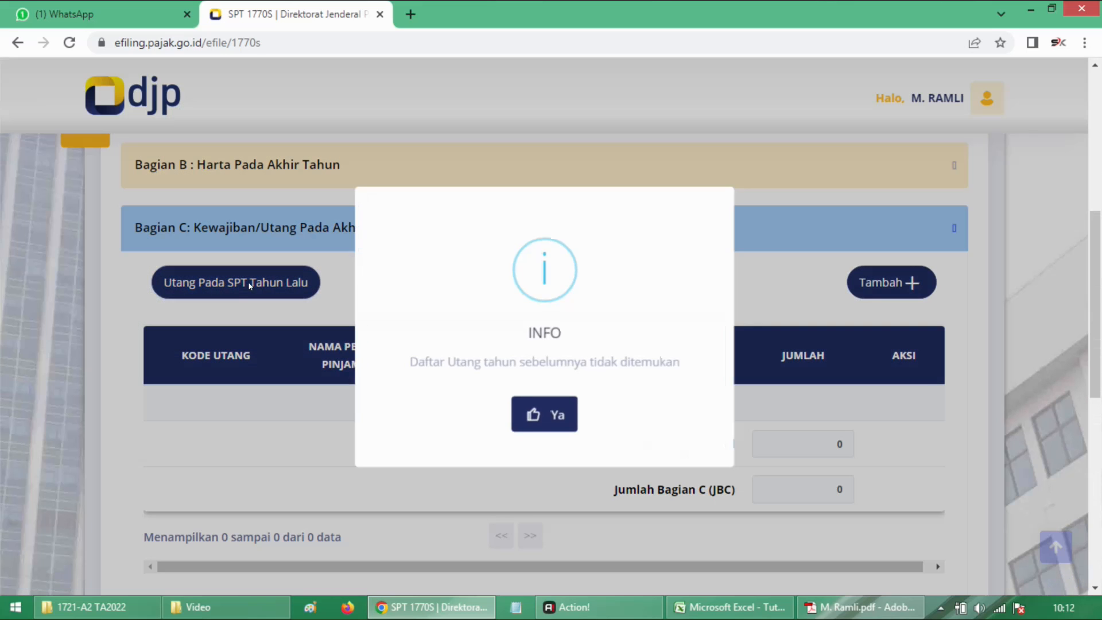
{"action": "left_click", "coordinate": [559, 410]}
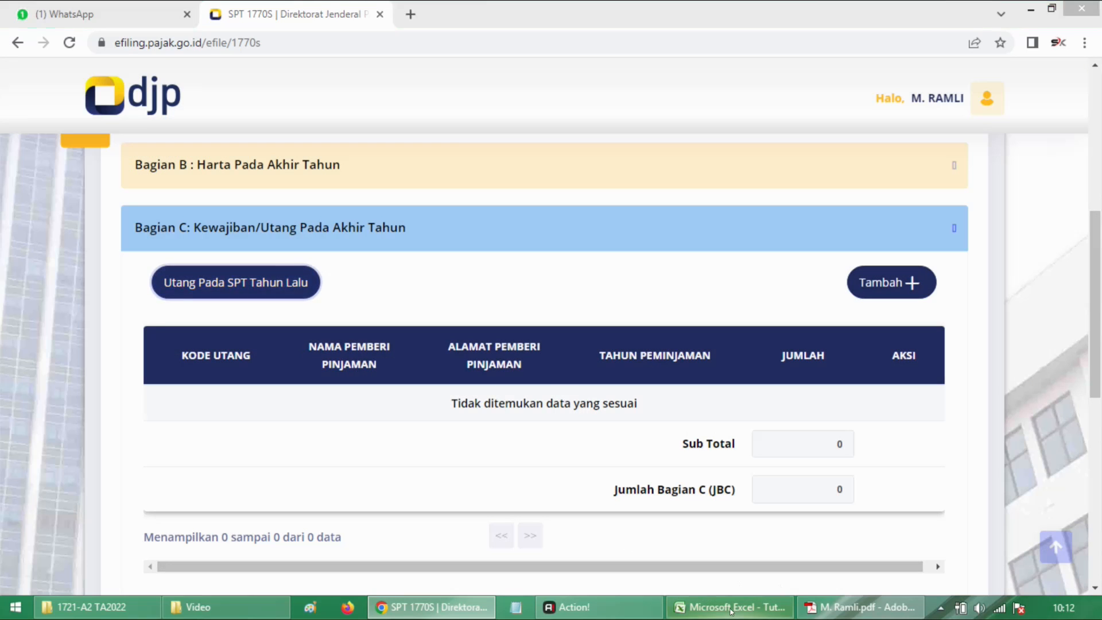
{"action": "left_click", "coordinate": [775, 607]}
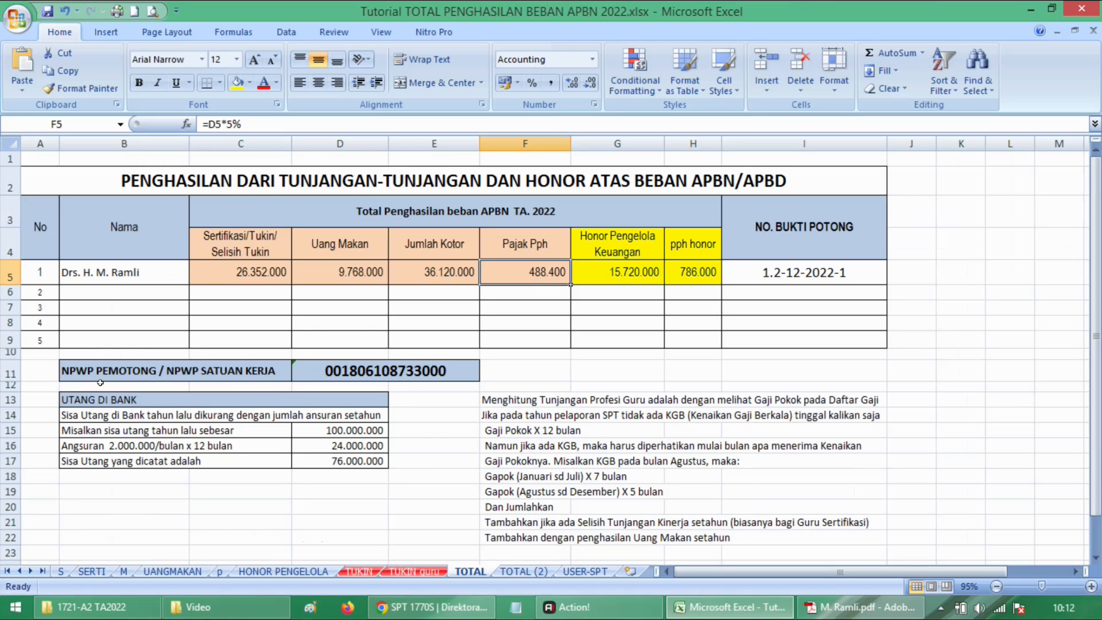
Check the Excel bank-debt figures and formulas in B13–D17 showing 76.000.000 still owed.
{"action": "left_click", "coordinate": [73, 403]}
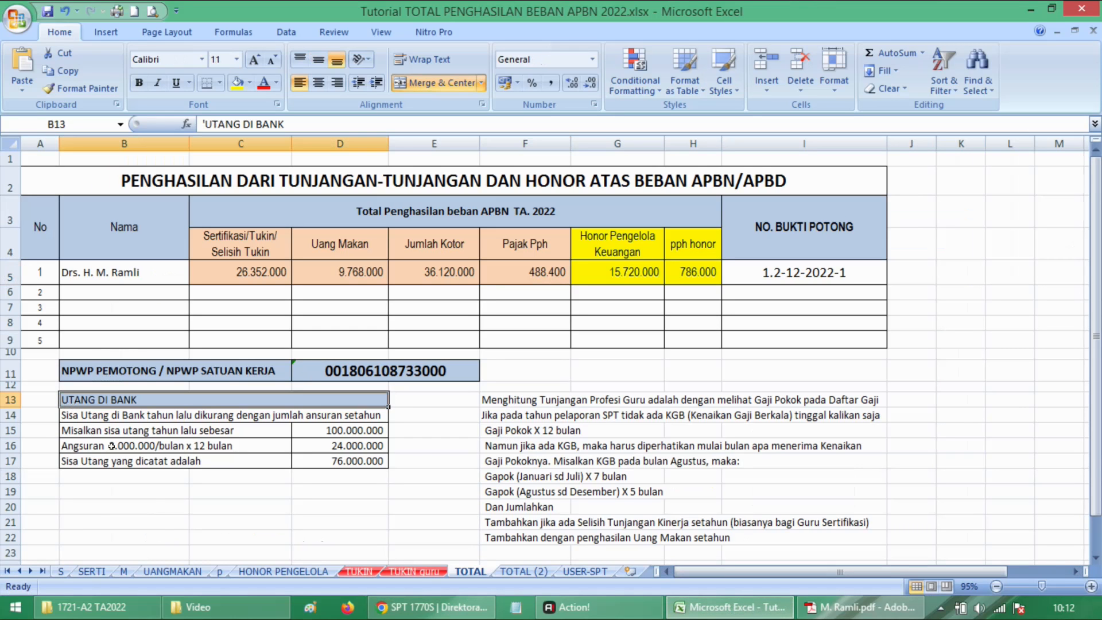
{"action": "left_click", "coordinate": [74, 417]}
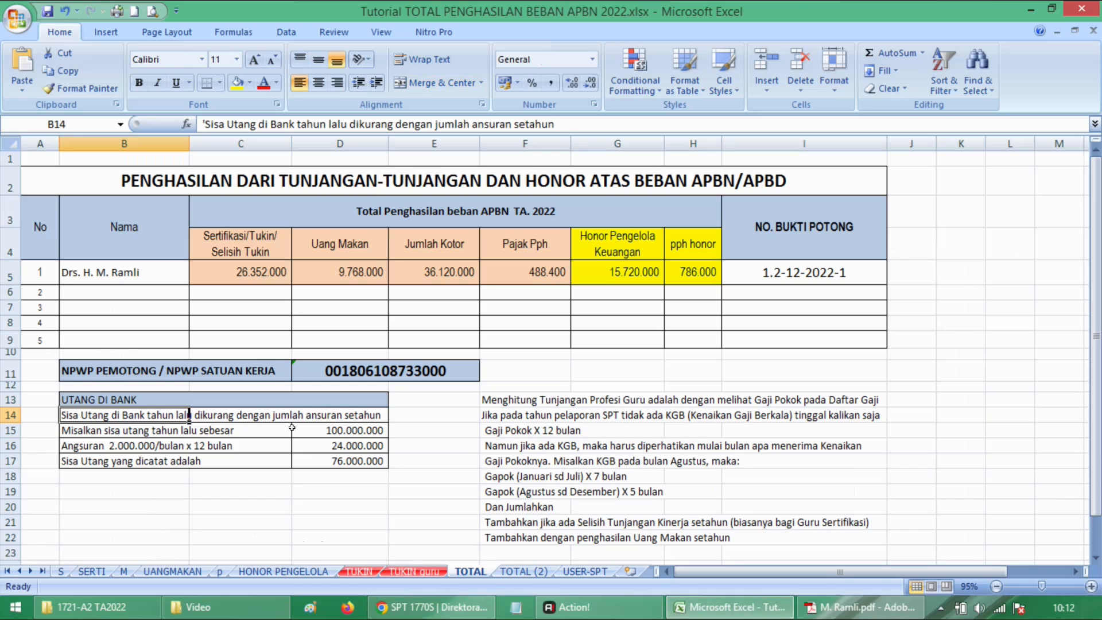
{"action": "left_click", "coordinate": [350, 432]}
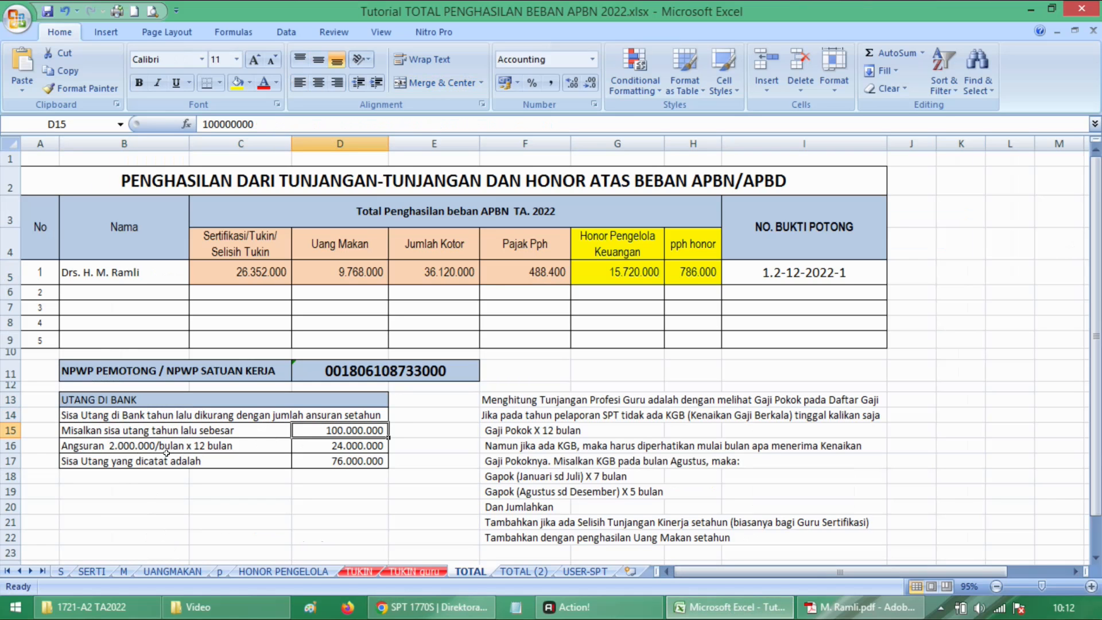
{"action": "left_click", "coordinate": [342, 447]}
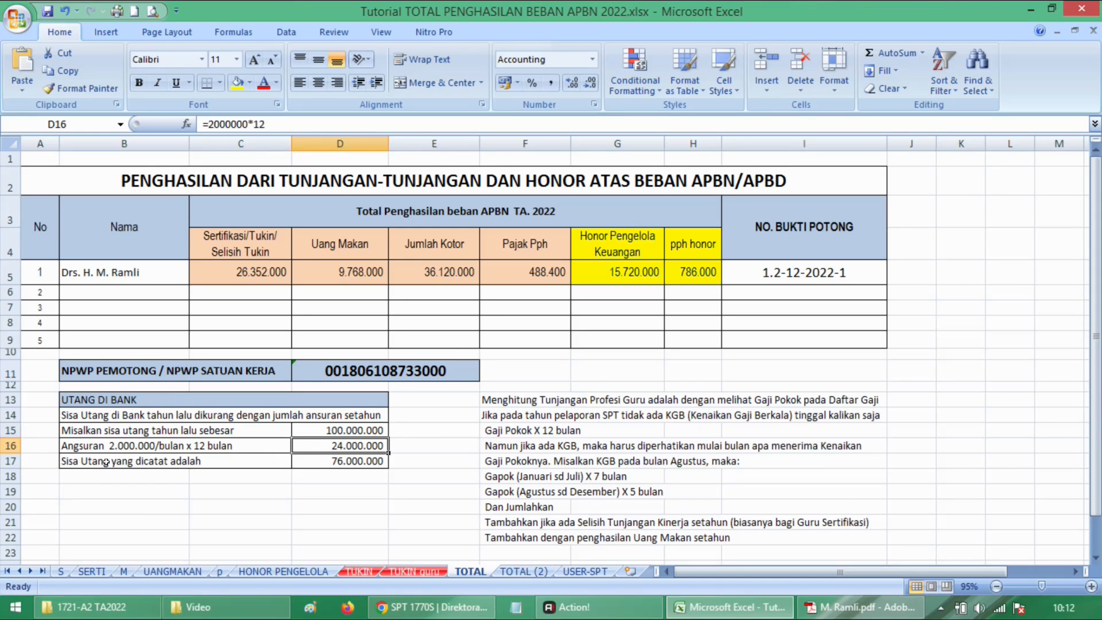
{"action": "left_click", "coordinate": [346, 458]}
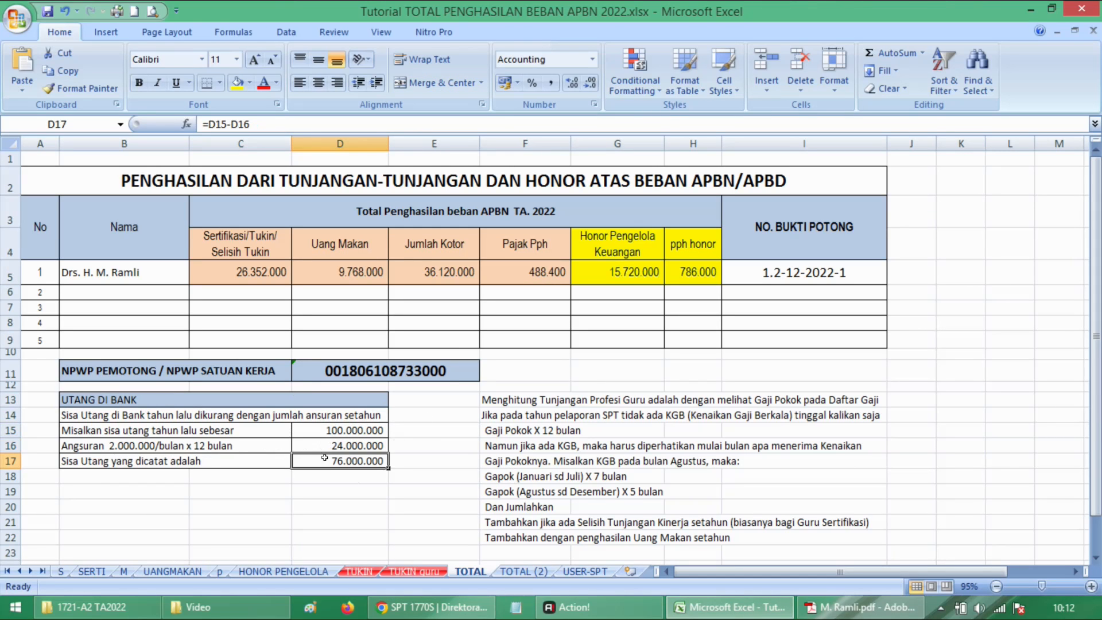
{"action": "left_click", "coordinate": [436, 606]}
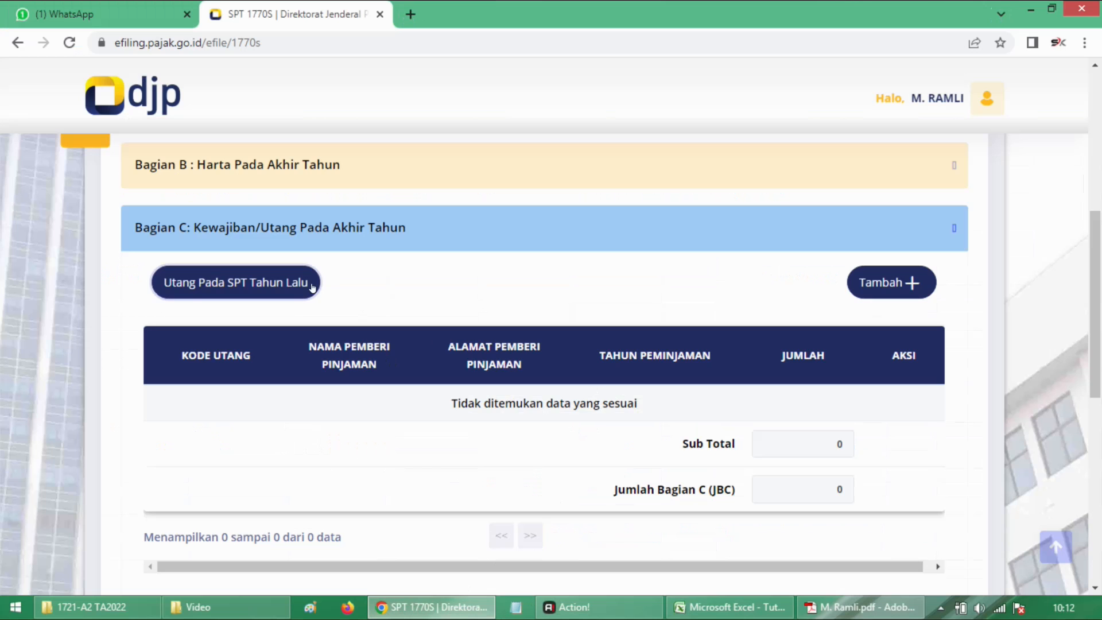
{"action": "scroll", "coordinate": [634, 470], "scroll_direction": "down", "scroll_amount": 3}
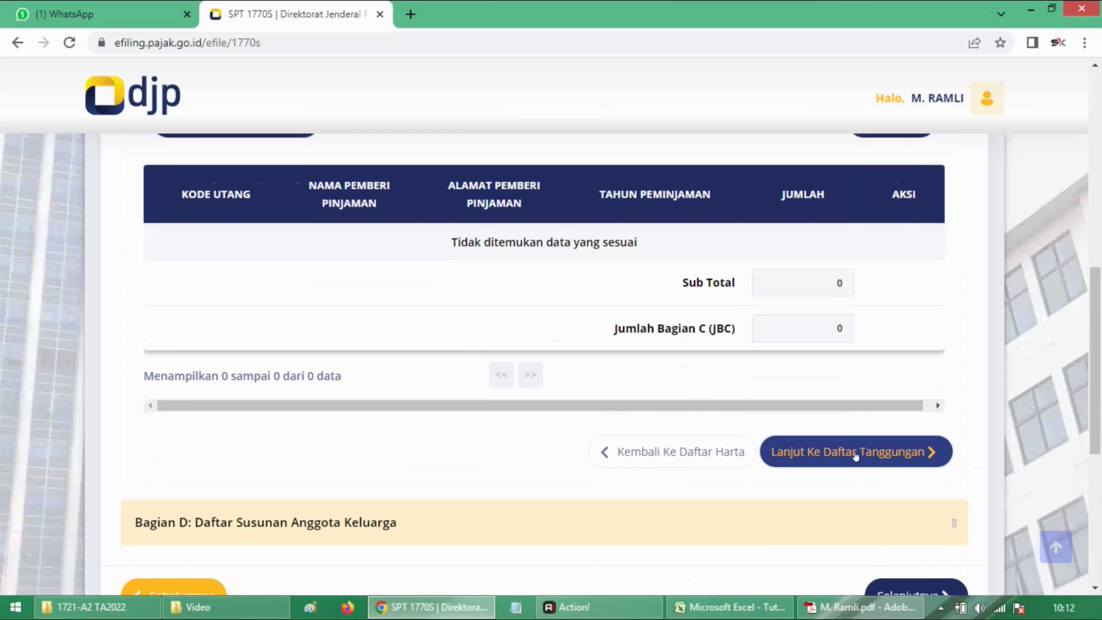
Confirm there are no dependents on last year's return and advance to Lampiran I, Bagian A.
{"action": "left_click", "coordinate": [858, 456]}
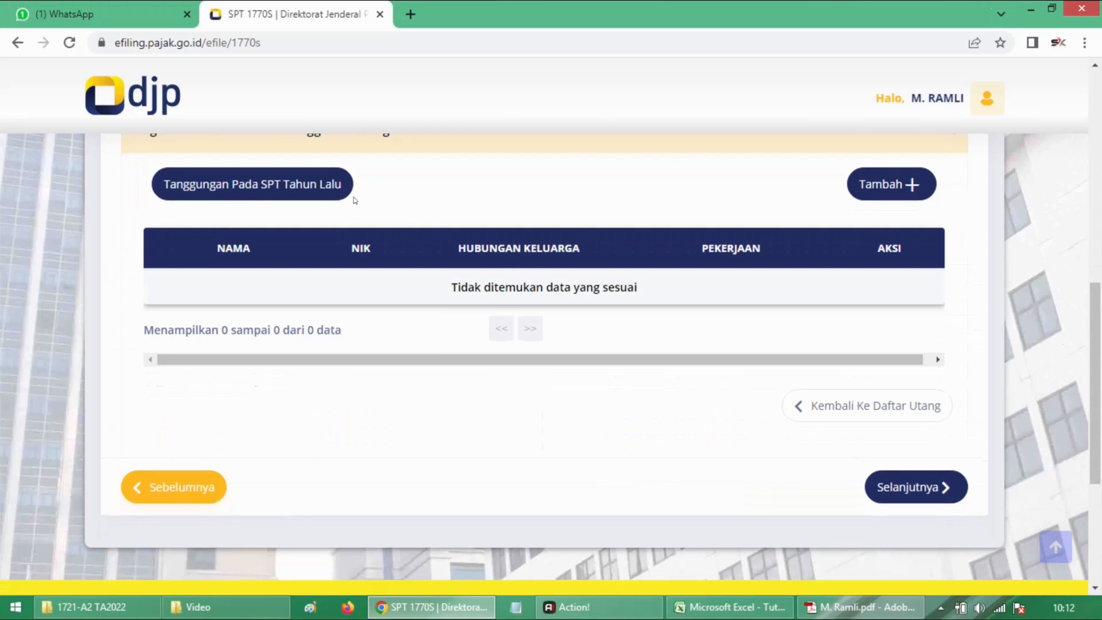
{"action": "left_click", "coordinate": [240, 185]}
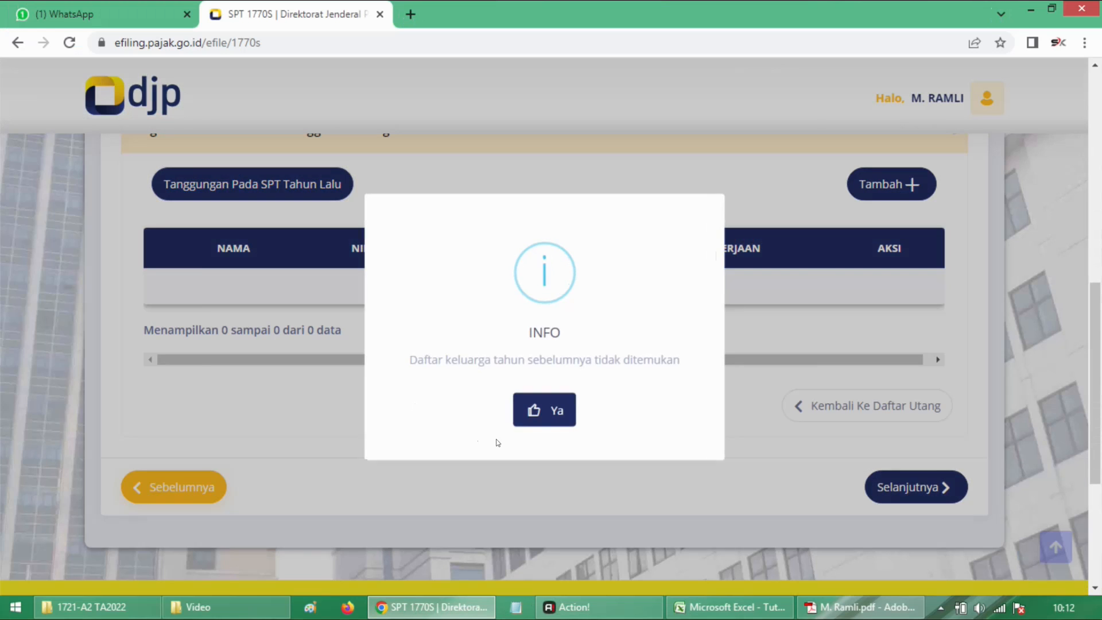
{"action": "left_click", "coordinate": [536, 408]}
{"action": "scroll", "coordinate": [603, 477], "scroll_direction": "up", "scroll_amount": 2}
{"action": "scroll", "coordinate": [606, 485], "scroll_direction": "down", "scroll_amount": 2}
{"action": "left_click", "coordinate": [900, 488]}
{"action": "scroll", "coordinate": [677, 451], "scroll_direction": "down", "scroll_amount": 5}
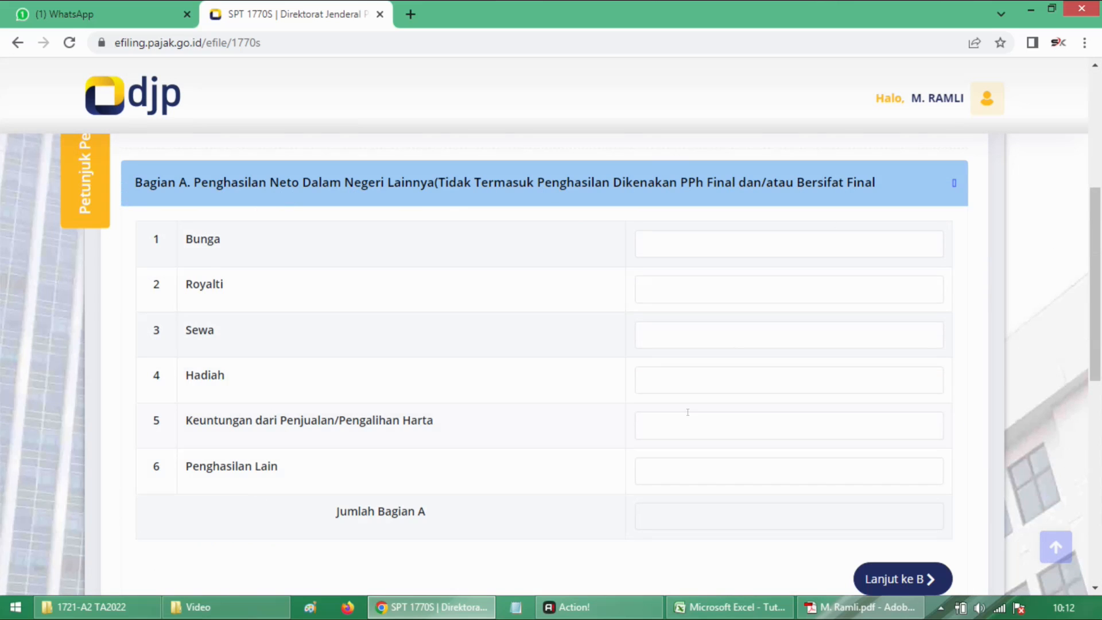
{"action": "scroll", "coordinate": [699, 411], "scroll_direction": "down", "scroll_amount": 1}
Skip Bagian A and B empty and start a blank Bukti Potong Baru entry in Bagian C.
{"action": "left_click", "coordinate": [871, 504]}
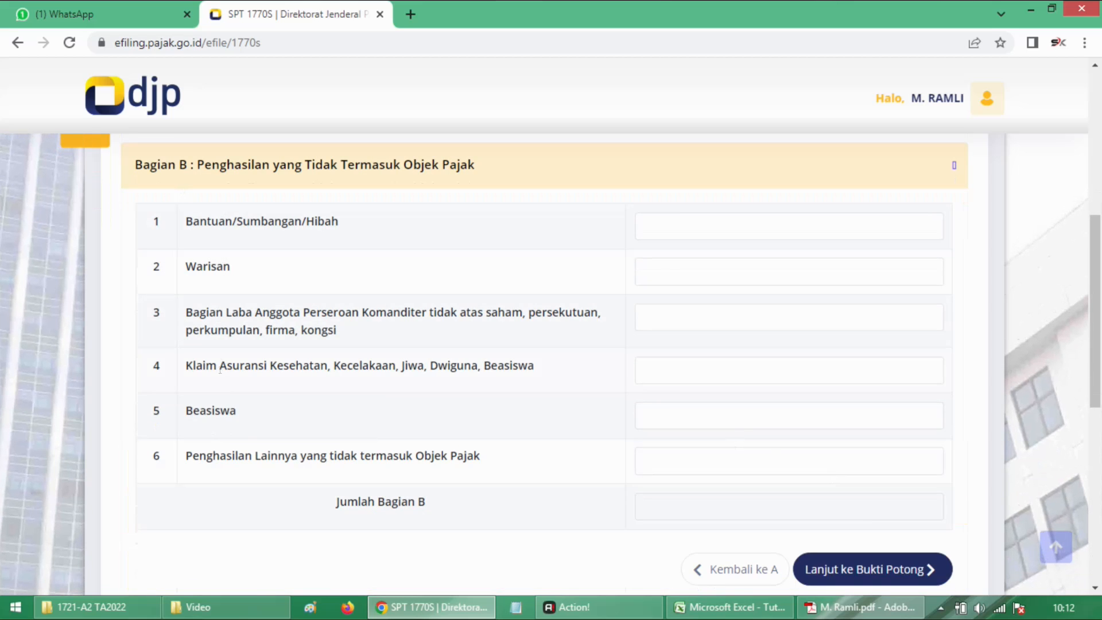
{"action": "scroll", "coordinate": [524, 482], "scroll_direction": "down", "scroll_amount": 2}
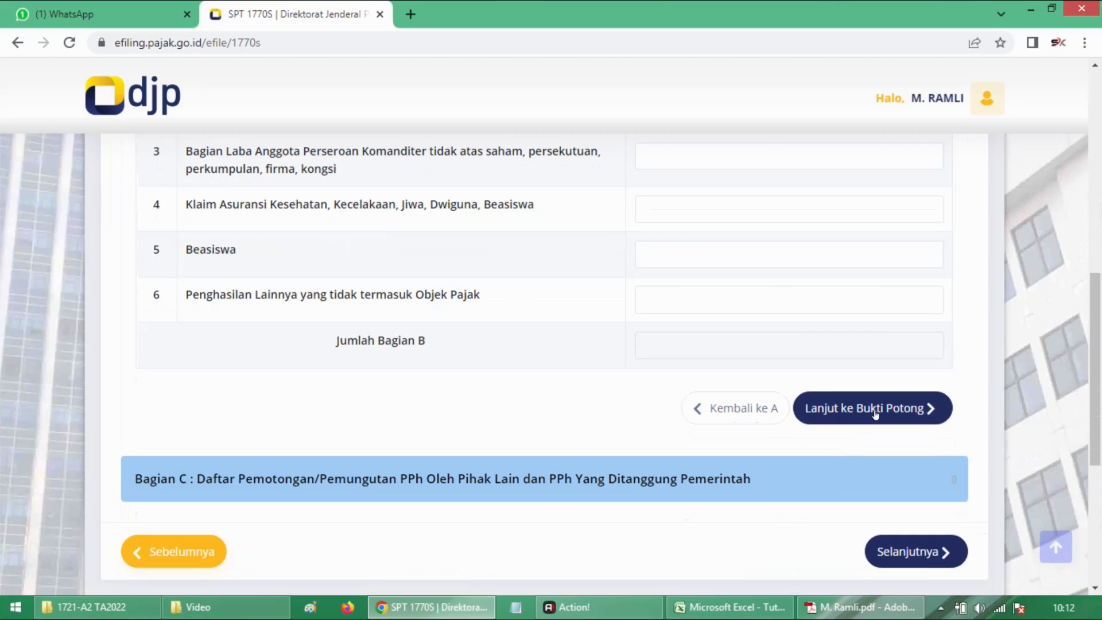
{"action": "left_click", "coordinate": [878, 408]}
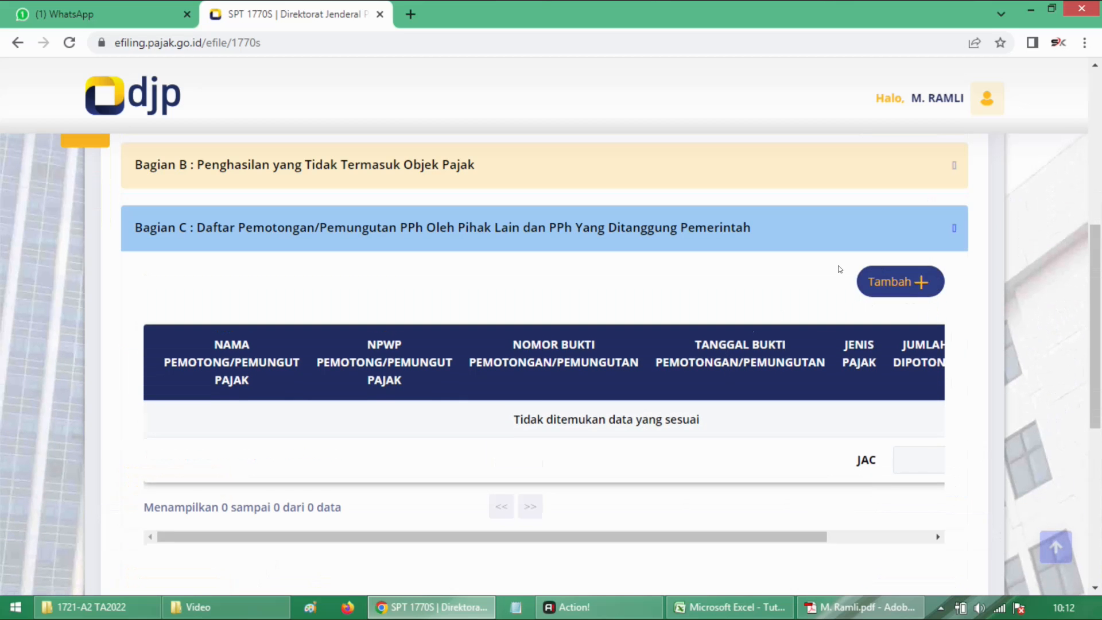
{"action": "left_click", "coordinate": [906, 281]}
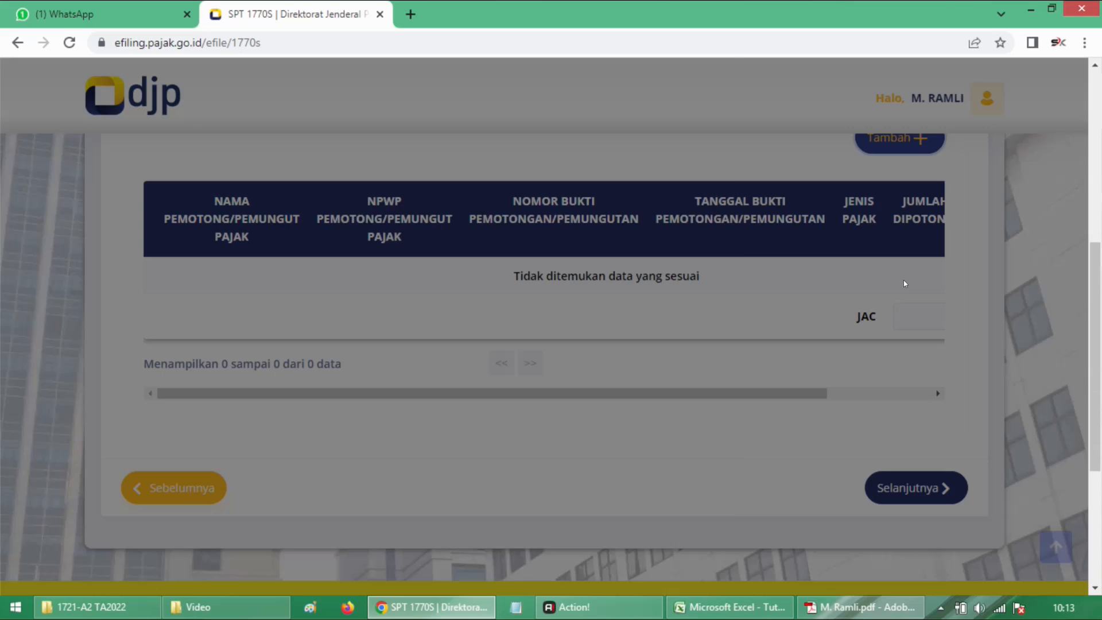
{"action": "left_click", "coordinate": [684, 161]}
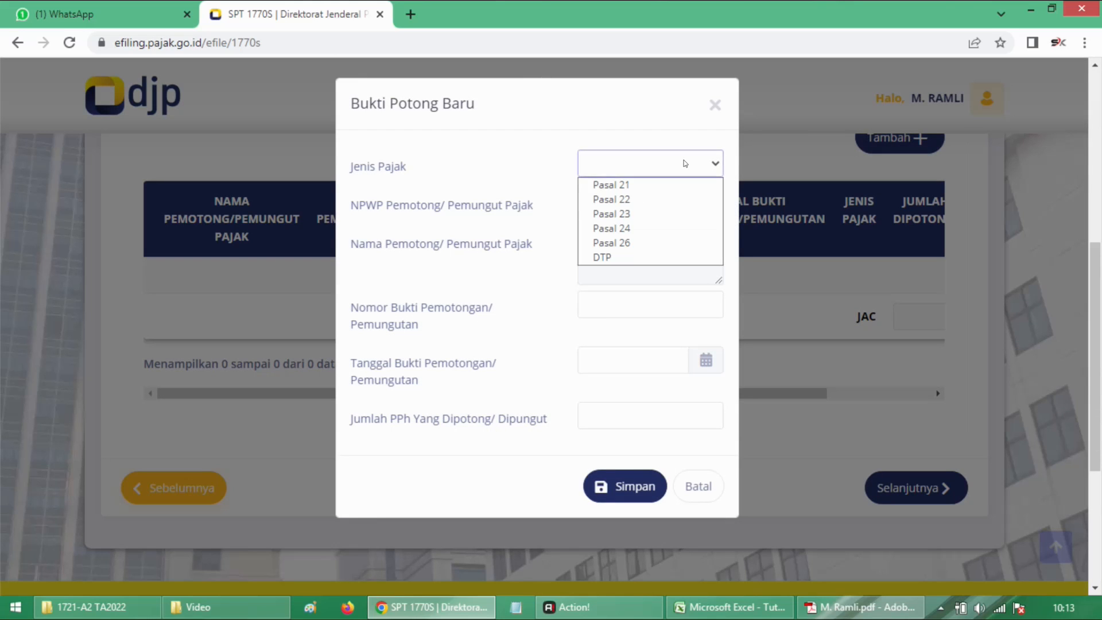
Set the slip's tax type to Pasal 21 and paste the withholder's NPWP copied from Excel.
{"action": "left_click", "coordinate": [623, 184]}
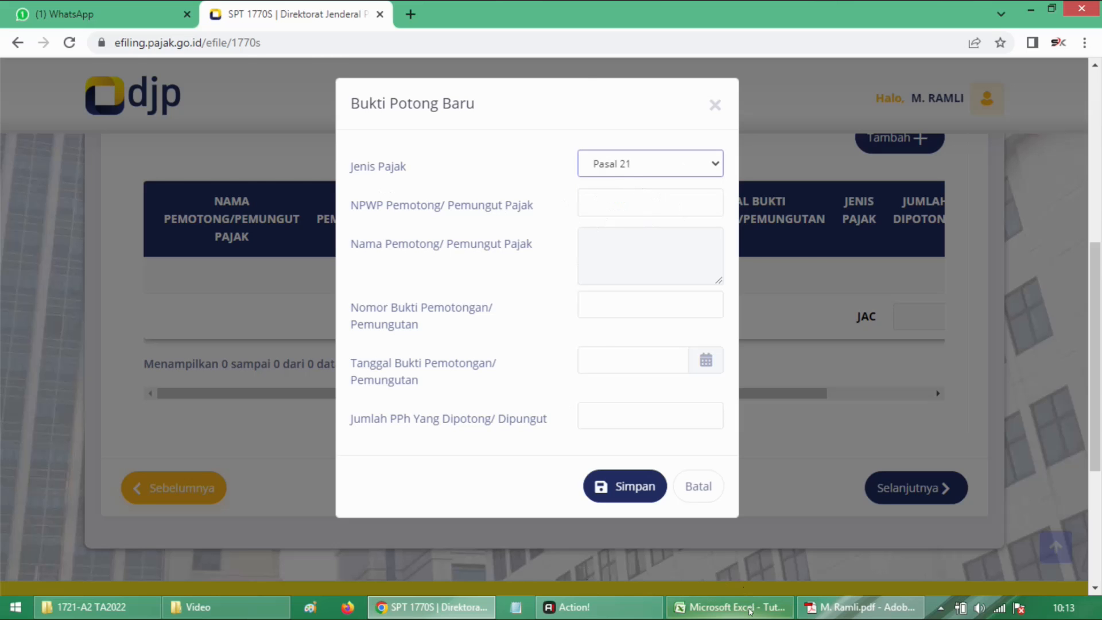
{"action": "left_click", "coordinate": [729, 607]}
{"action": "left_click", "coordinate": [378, 371]}
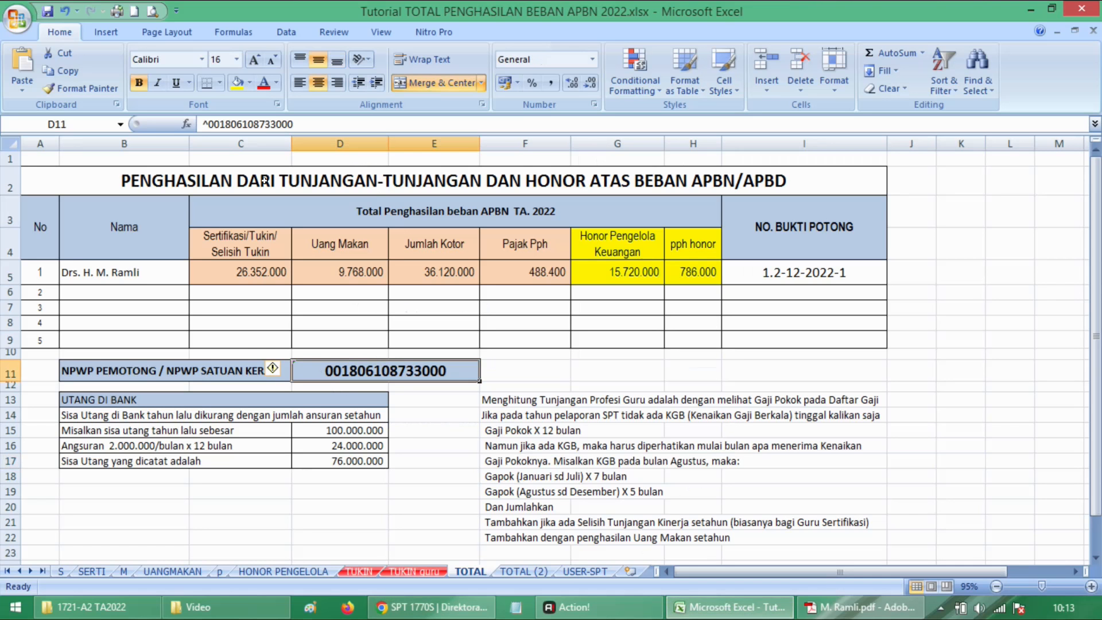
{"action": "left_click_drag", "start_coordinate": [208, 124], "coordinate": [294, 124]}
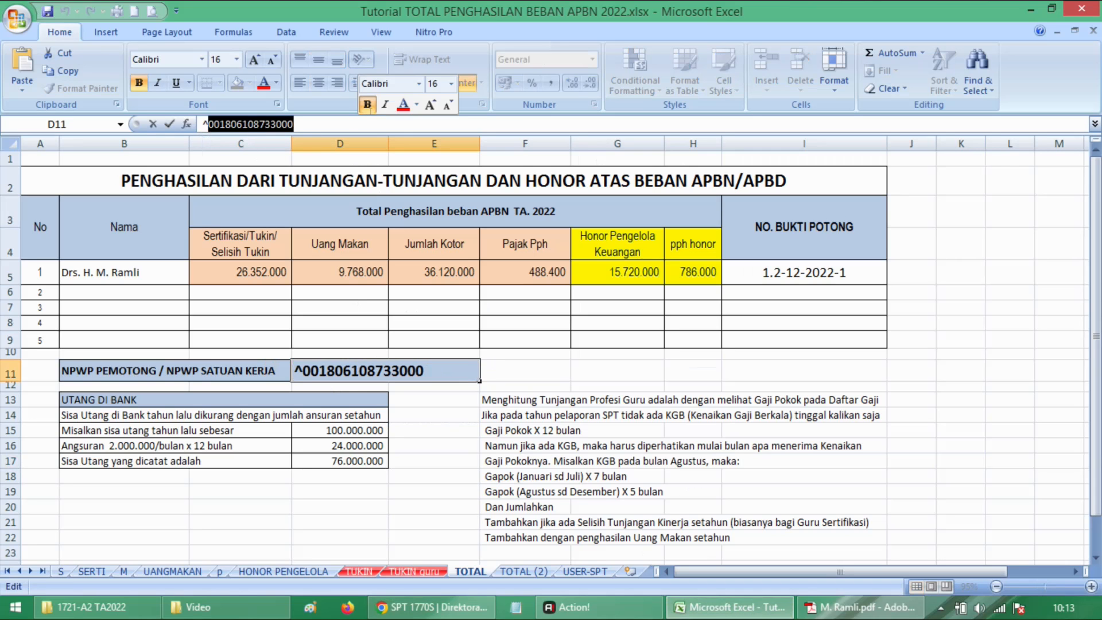
{"action": "key", "text": "ctrl+c"}
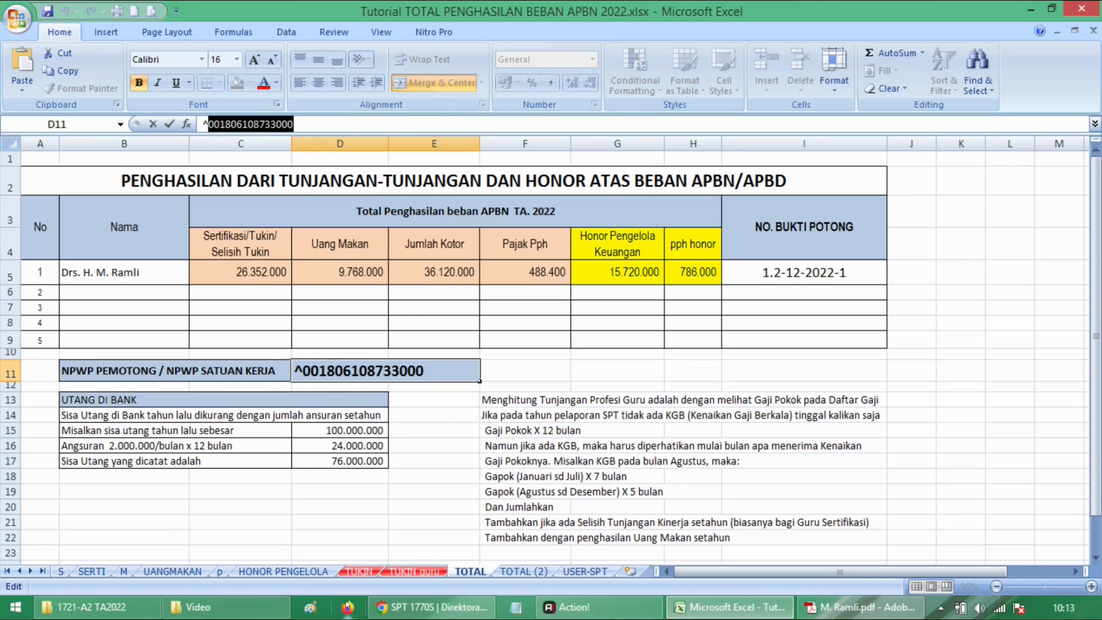
{"action": "left_click", "coordinate": [433, 607]}
{"action": "left_click", "coordinate": [650, 196]}
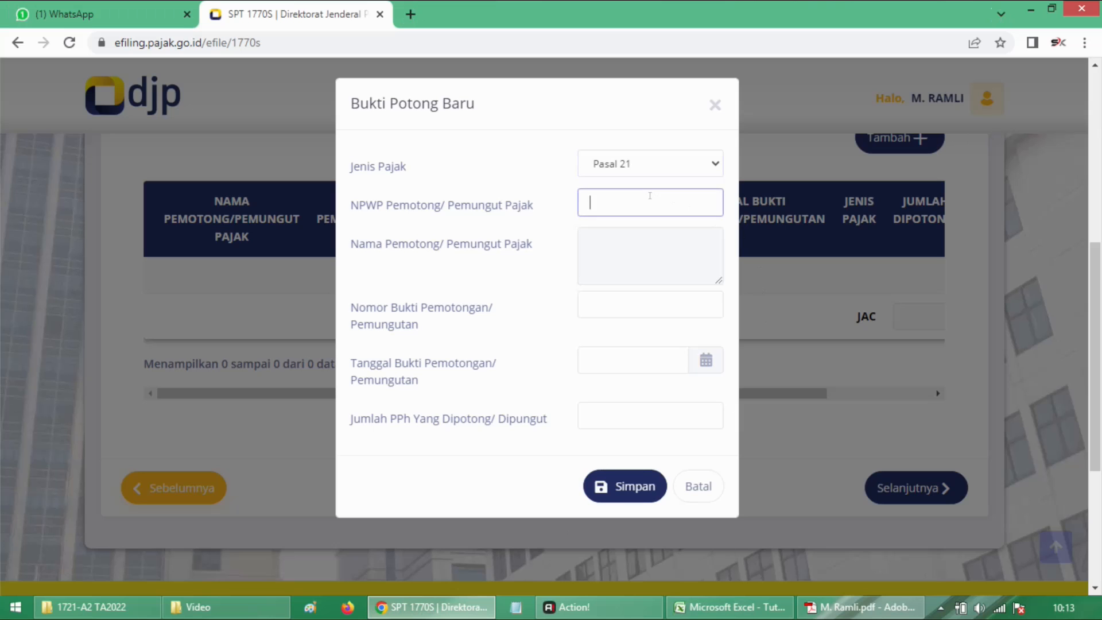
{"action": "key", "text": "ctrl+v"}
{"action": "left_click", "coordinate": [660, 253]}
{"action": "left_click", "coordinate": [671, 314]}
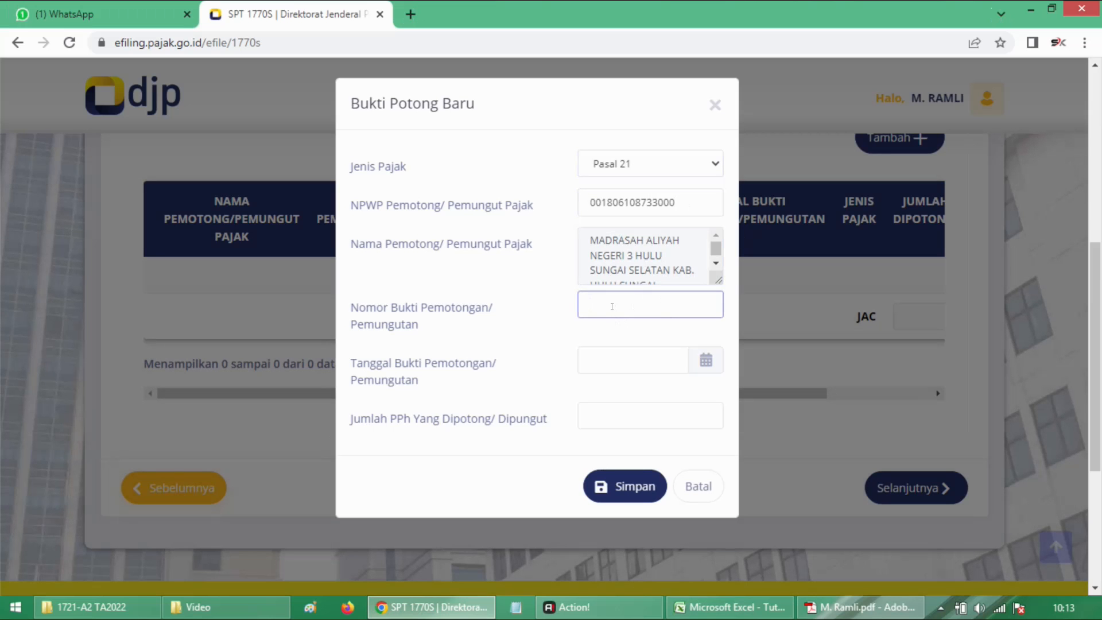
{"action": "left_click", "coordinate": [729, 607]}
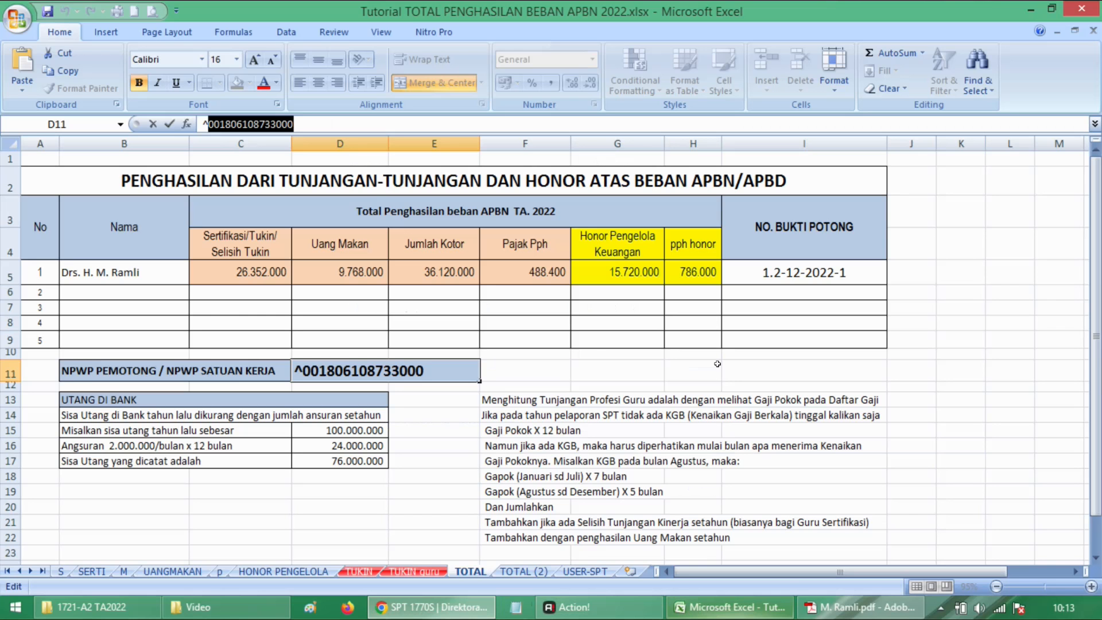
{"action": "left_click", "coordinate": [790, 274]}
{"action": "left_click_drag", "start_coordinate": [275, 124], "coordinate": [209, 124]}
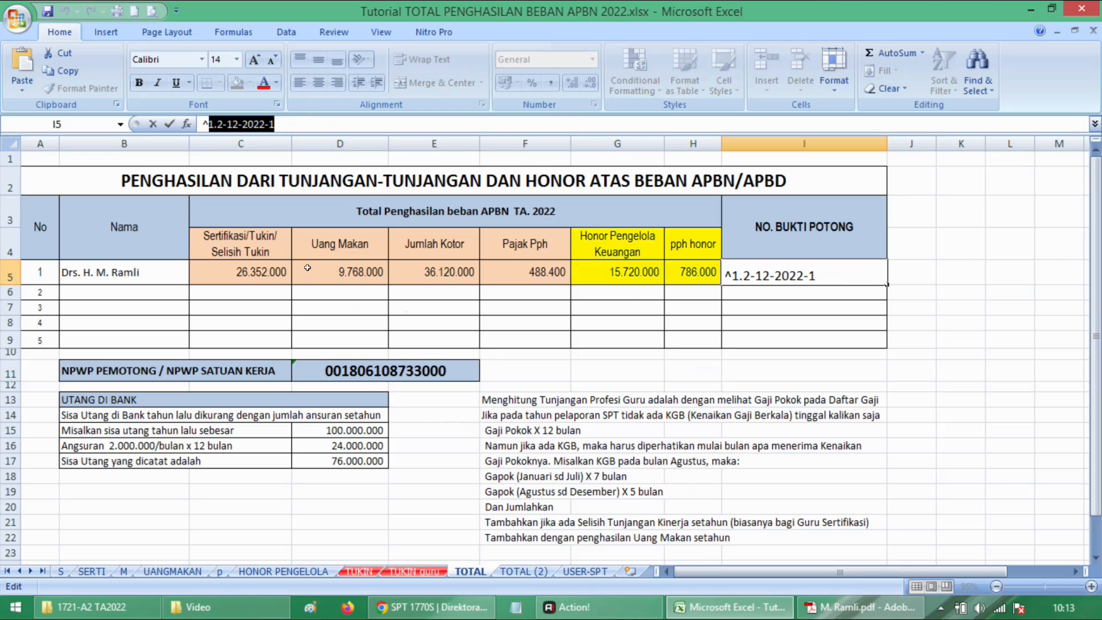
{"action": "left_click", "coordinate": [431, 607]}
{"action": "left_click", "coordinate": [613, 307]}
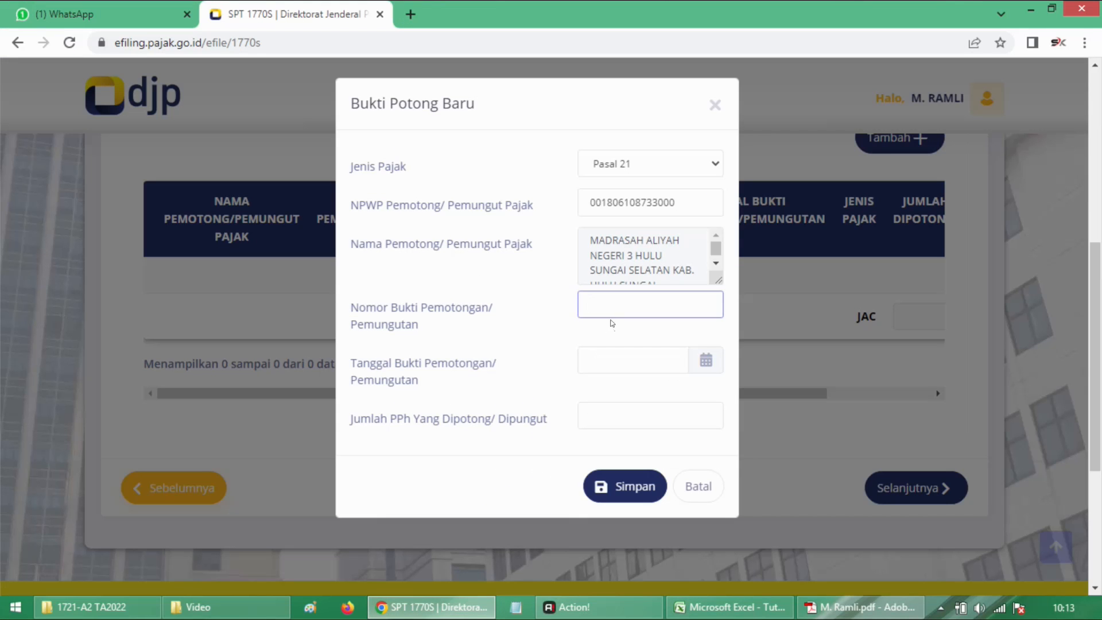
{"action": "key", "text": "ctrl+v"}
Set the slip date to 31 December 2022 and bring up the 1721-A2 slip PDF.
{"action": "left_click", "coordinate": [620, 351]}
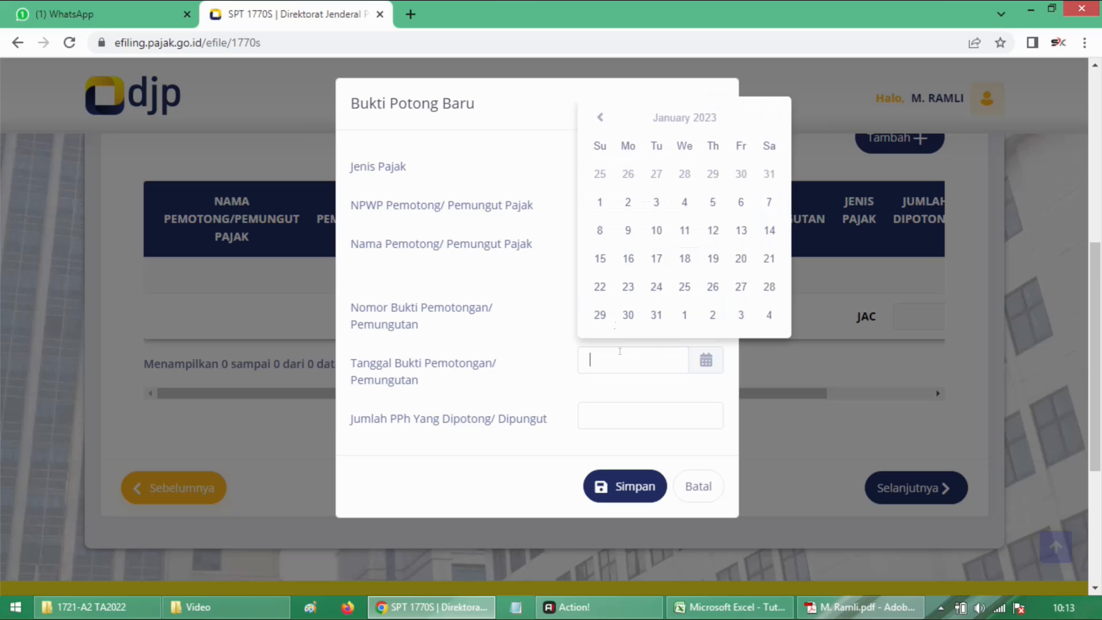
{"action": "left_click", "coordinate": [602, 119]}
{"action": "left_click", "coordinate": [768, 288]}
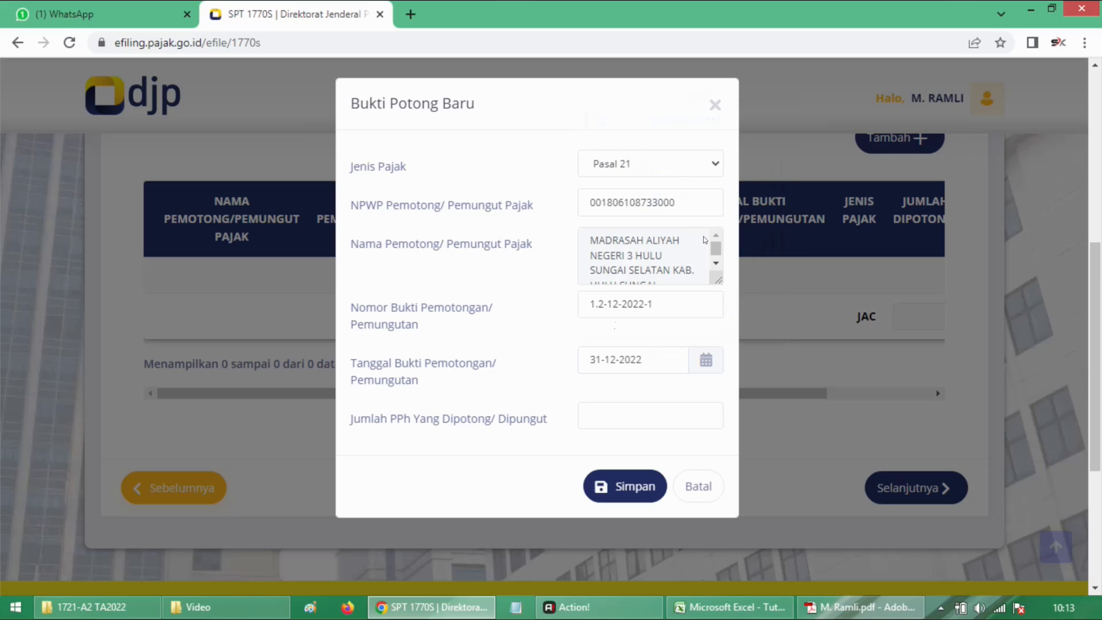
{"action": "left_click", "coordinate": [617, 417]}
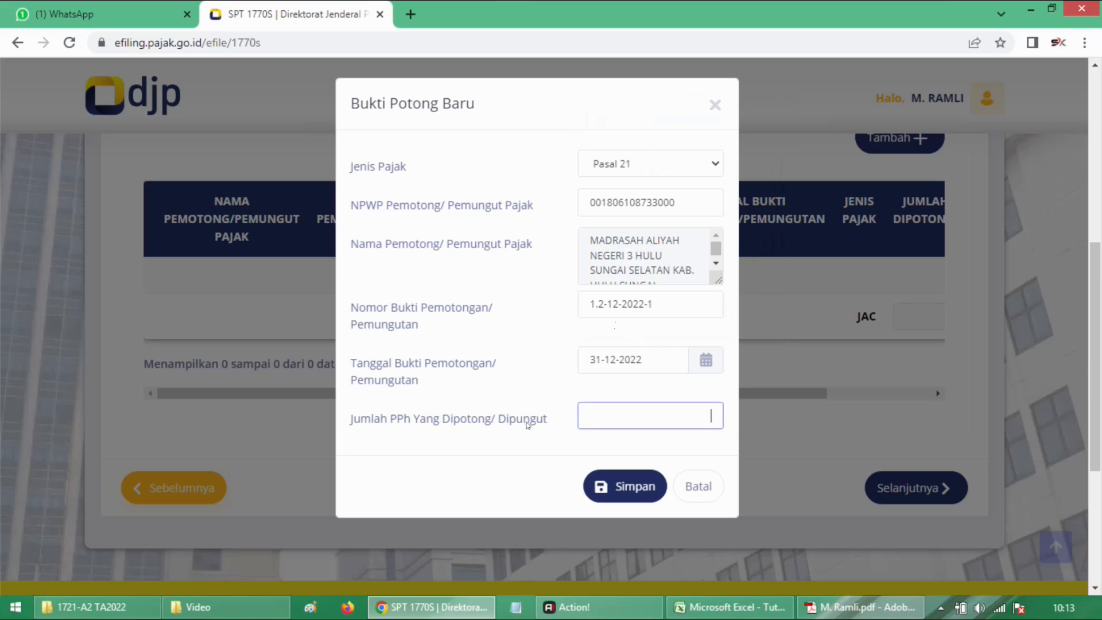
{"action": "left_click", "coordinate": [740, 607]}
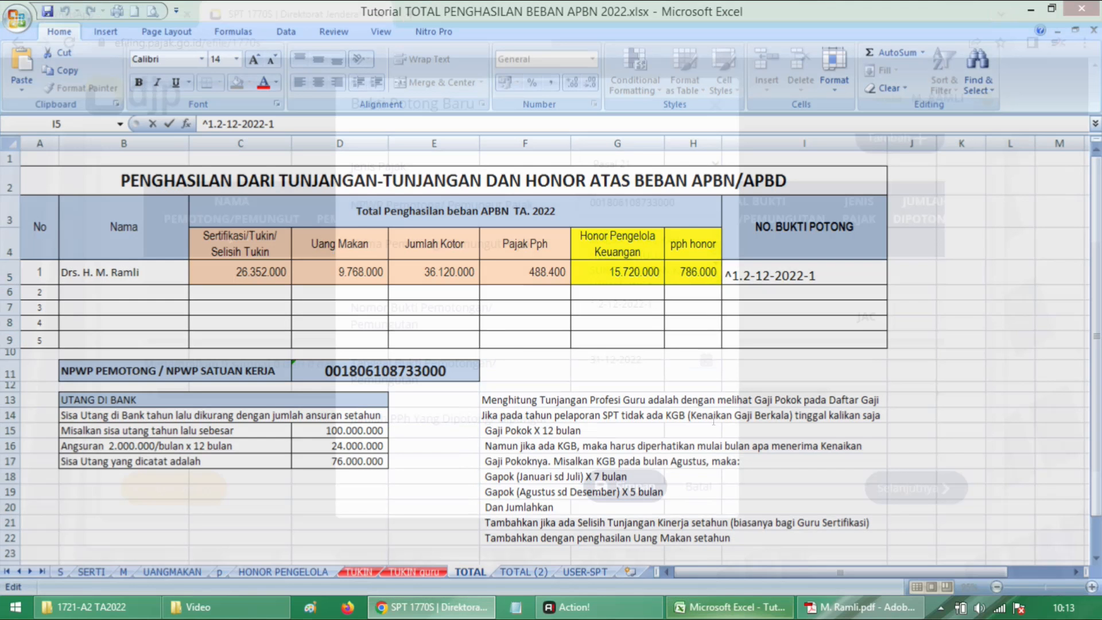
{"action": "left_click", "coordinate": [434, 608]}
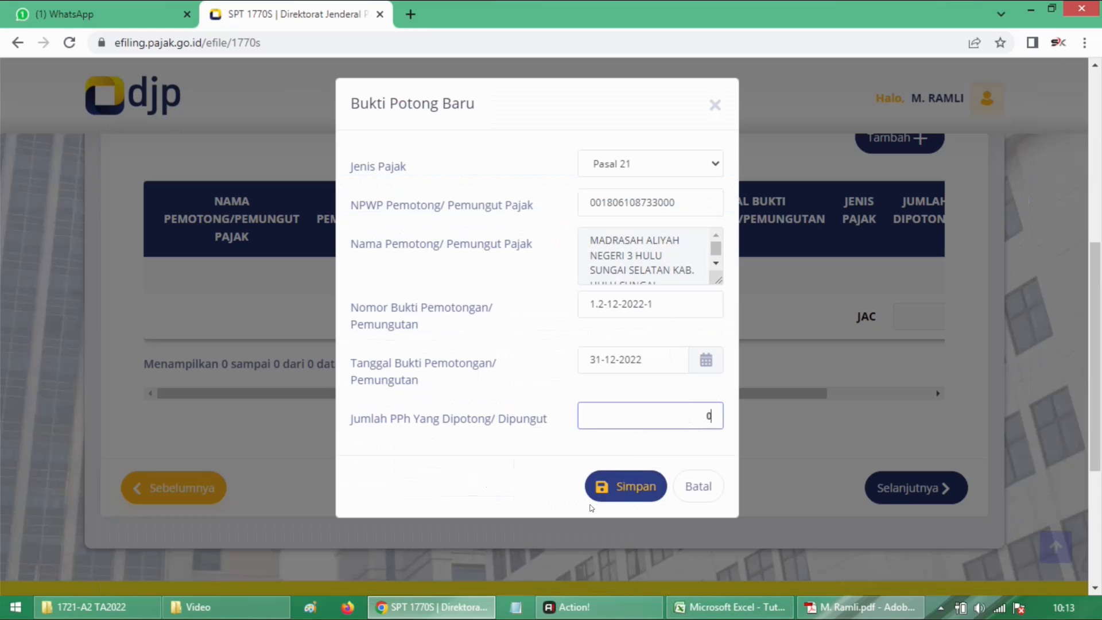
{"action": "left_click", "coordinate": [861, 608]}
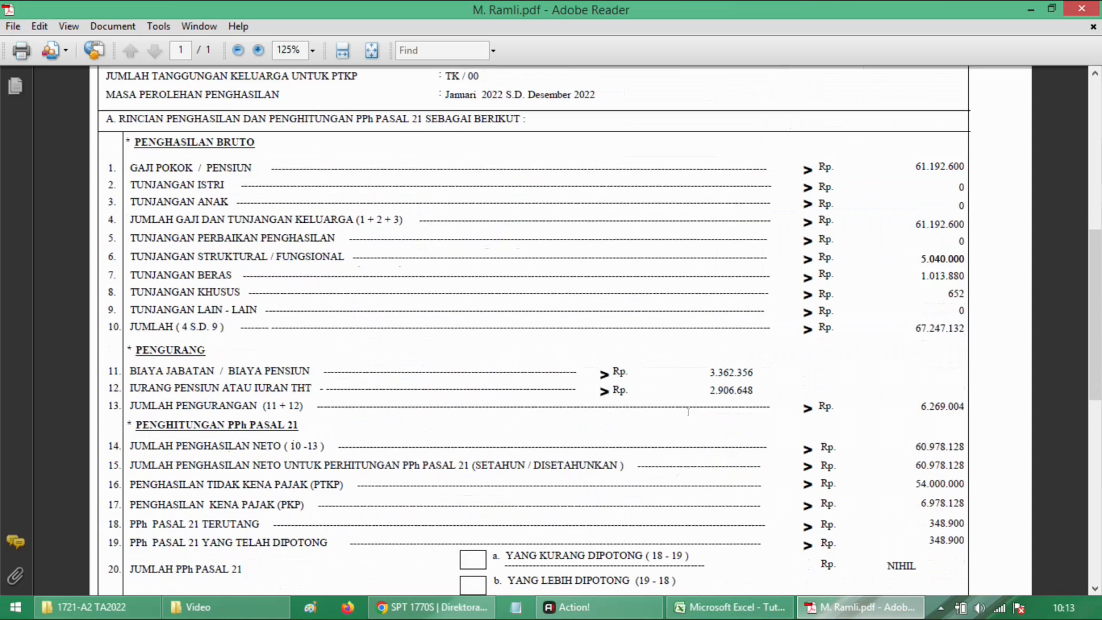
Locate the PPh Pasal 21 withheld amount of 348.900 on the 1721-A2 PDF.
{"action": "scroll", "coordinate": [687, 412], "scroll_direction": "down", "scroll_amount": 3}
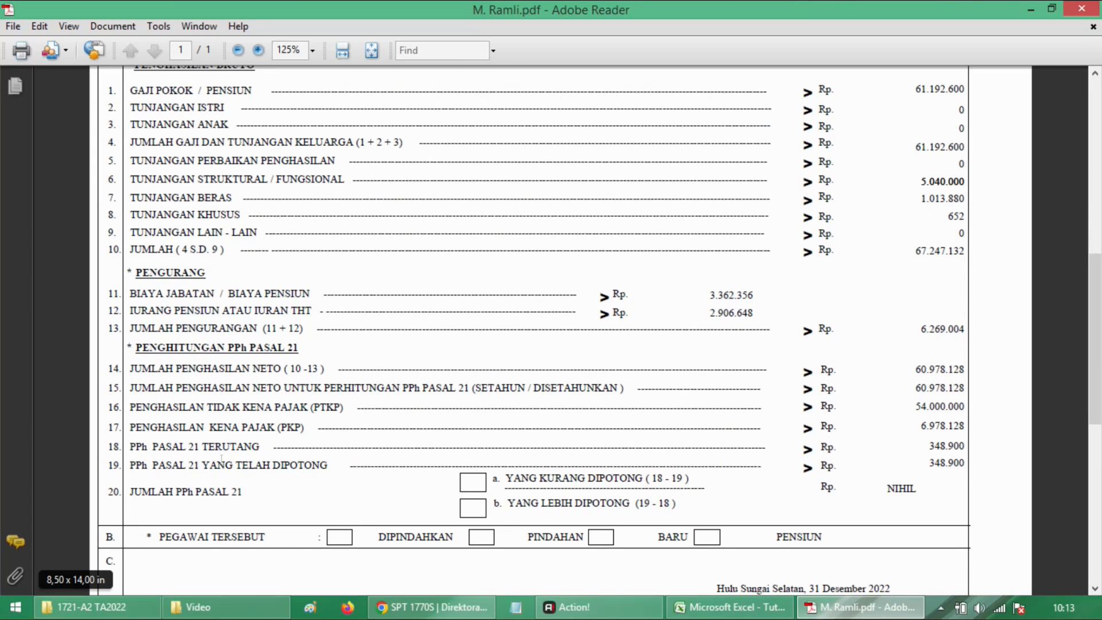
{"action": "left_click_drag", "start_coordinate": [924, 456], "coordinate": [961, 452]}
{"action": "scroll", "coordinate": [836, 433], "scroll_direction": "up", "scroll_amount": 10}
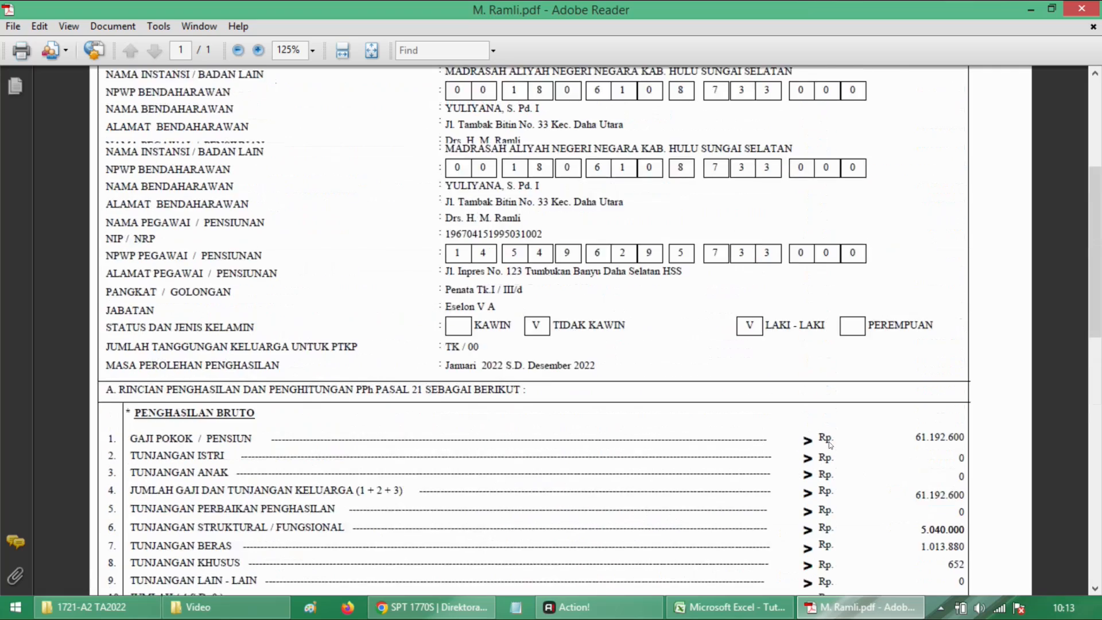
{"action": "scroll", "coordinate": [835, 433], "scroll_direction": "down", "scroll_amount": 5}
{"action": "scroll", "coordinate": [835, 433], "scroll_direction": "down", "scroll_amount": 4}
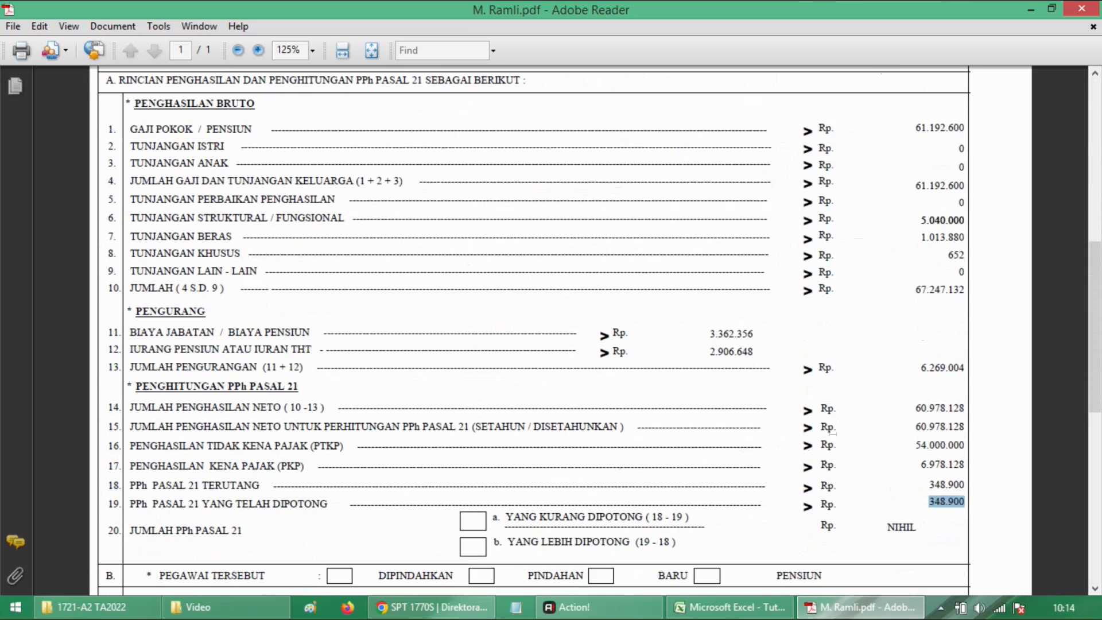
{"action": "left_click", "coordinate": [942, 505]}
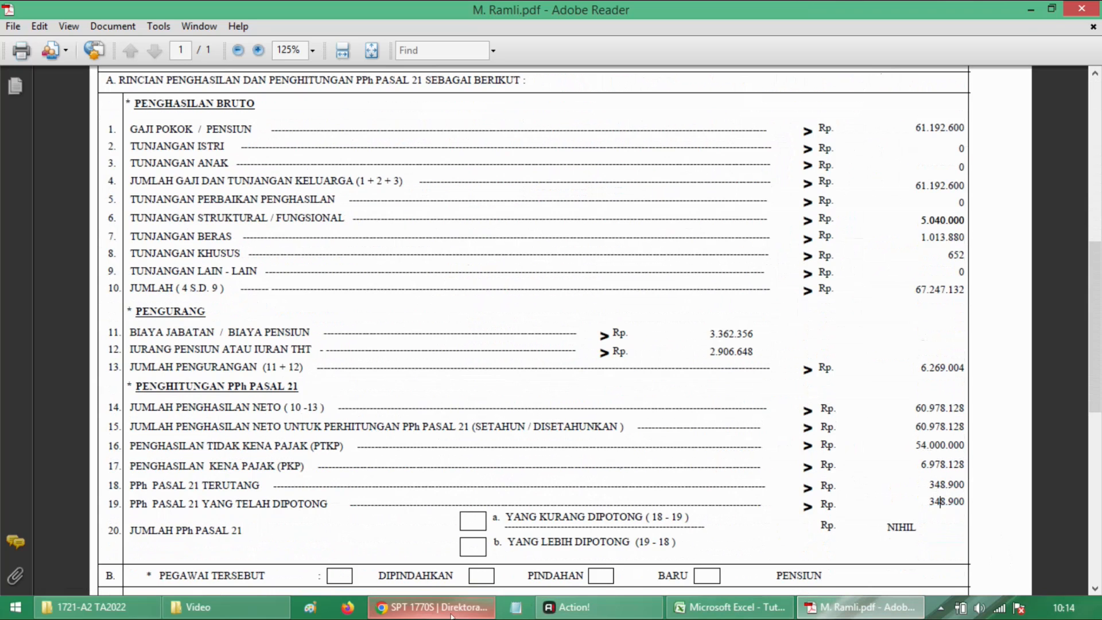
{"action": "left_click", "coordinate": [431, 607]}
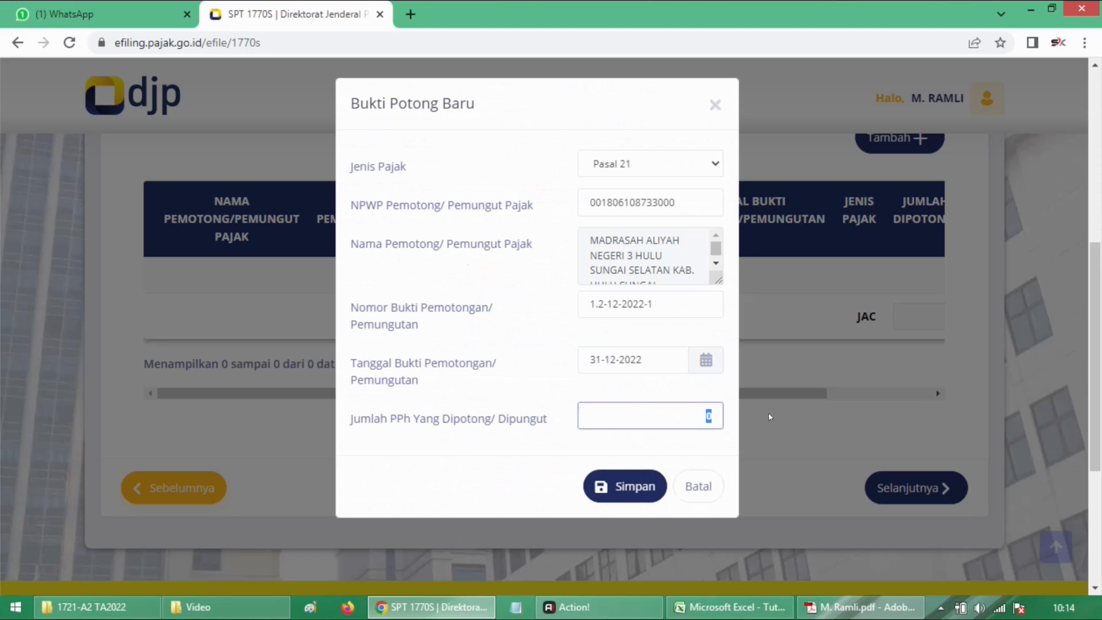
Enter 348.900 as the withheld PPh, fixing a mistyped digit, and save the Pasal 21 slip.
{"action": "type", "text": "348.400"}
{"action": "left_click", "coordinate": [903, 608]}
{"action": "key", "text": "BackSpace"}
{"action": "type", "text": "900"}
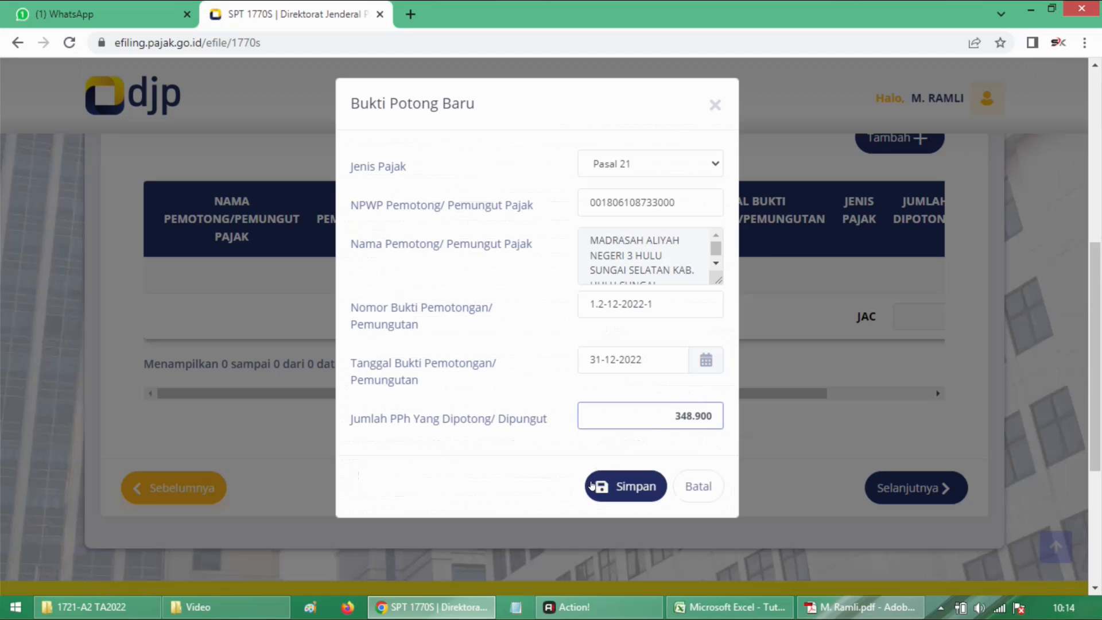
{"action": "left_click", "coordinate": [613, 485]}
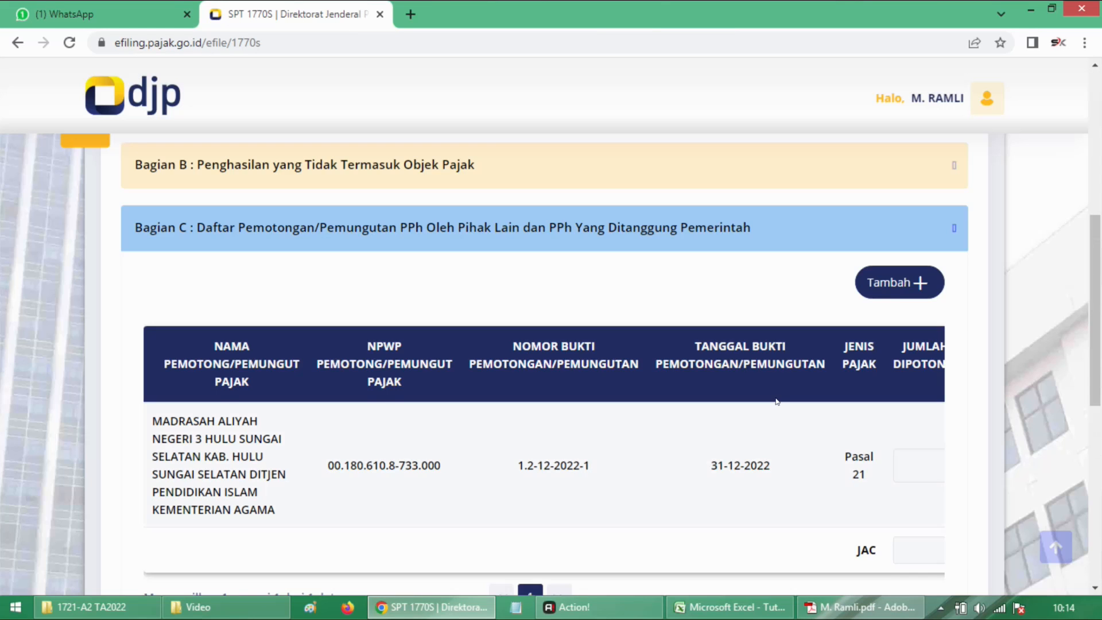
Compare the listed 348.900 slip against the PDF and advance to page 4, the Induk form.
{"action": "scroll", "coordinate": [776, 402], "scroll_direction": "down", "scroll_amount": 3}
{"action": "left_click_drag", "start_coordinate": [560, 467], "coordinate": [878, 448]}
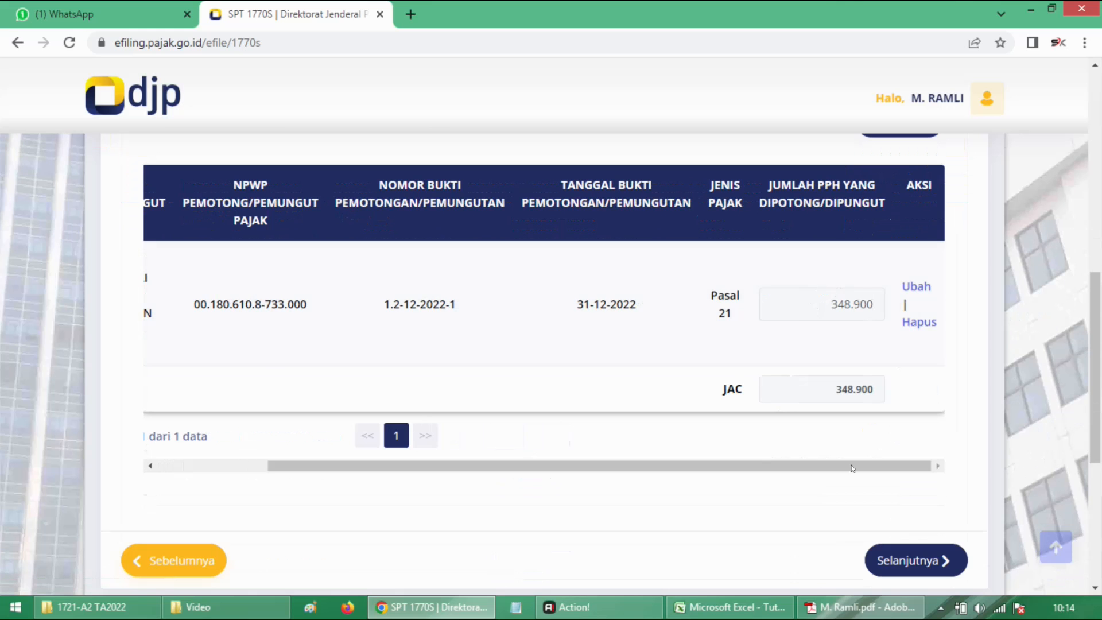
{"action": "left_click", "coordinate": [884, 606]}
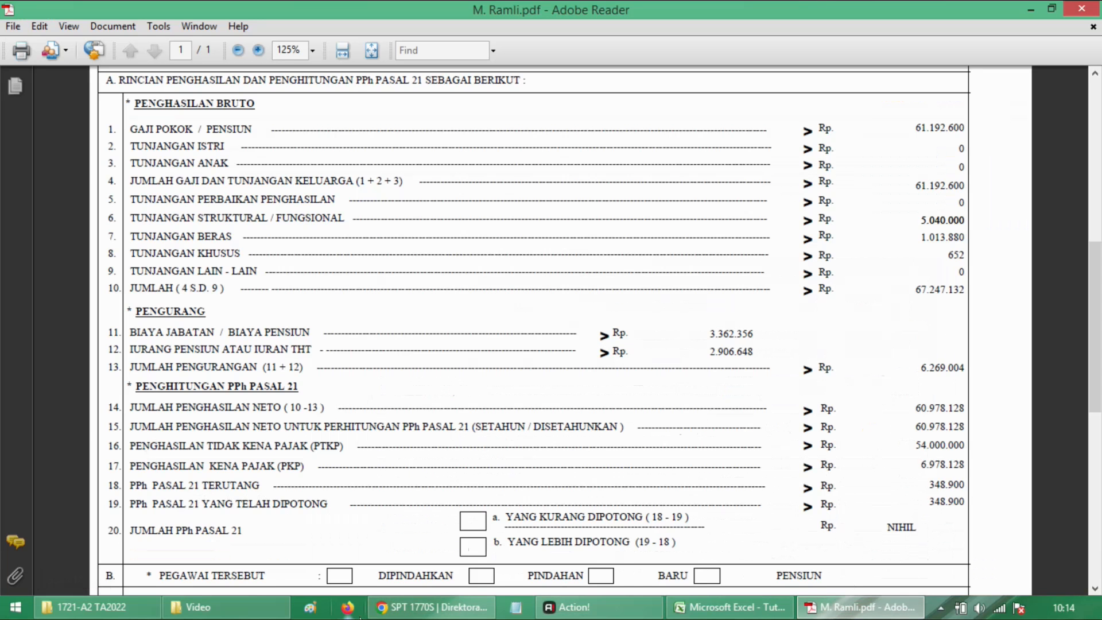
{"action": "left_click", "coordinate": [436, 610]}
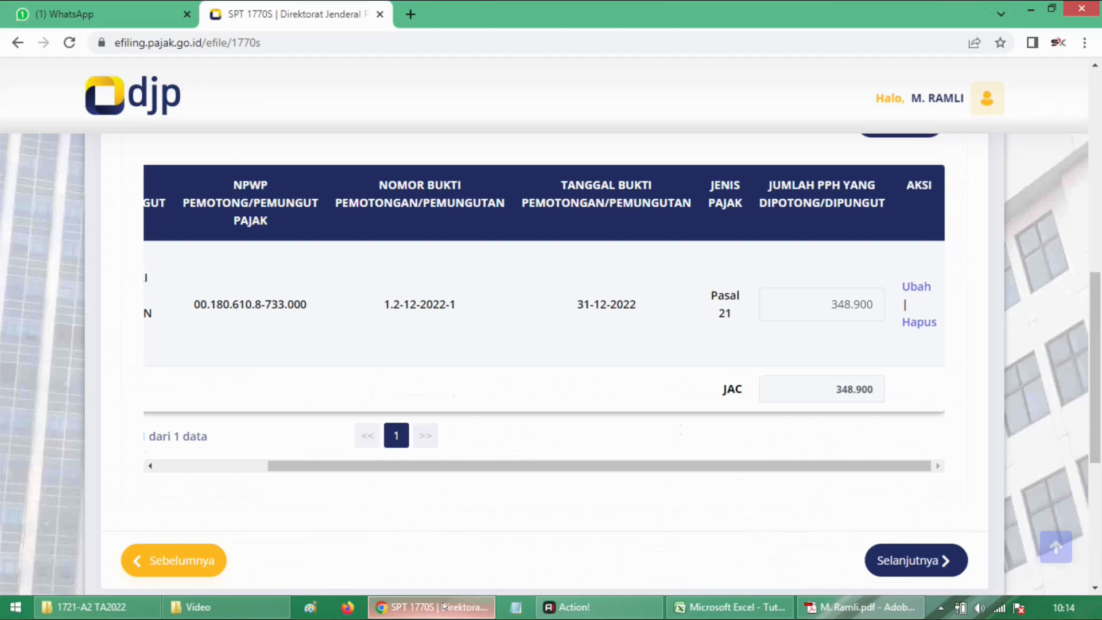
{"action": "left_click", "coordinate": [919, 561]}
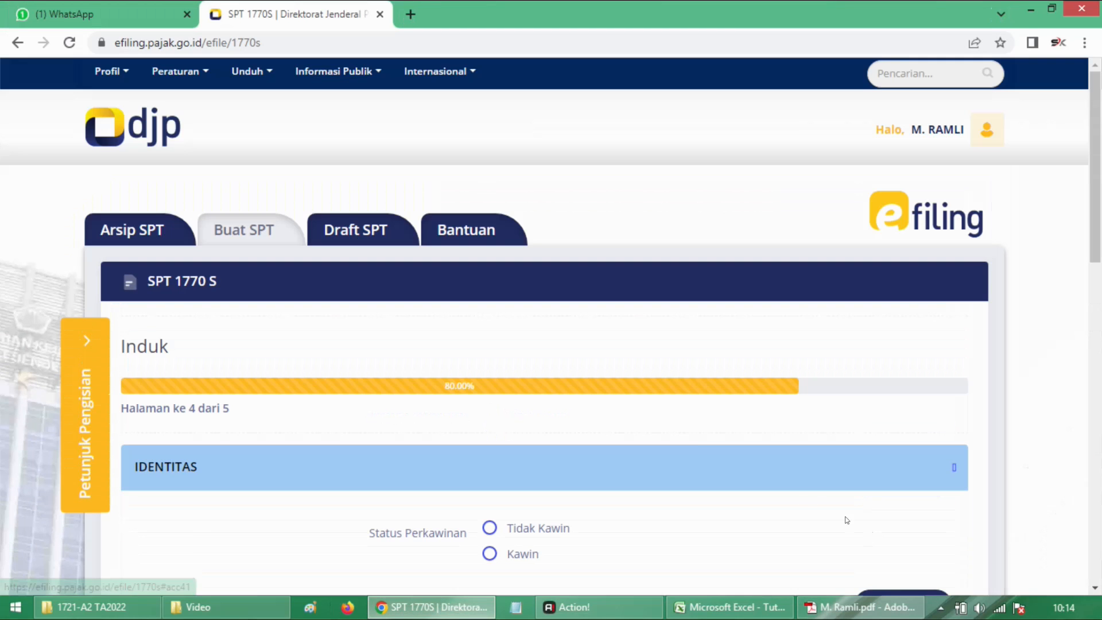
Set the marital status to Tidak Kawin and bring the 1721-A2 slip PDF back up.
{"action": "scroll", "coordinate": [575, 379], "scroll_direction": "down", "scroll_amount": 1}
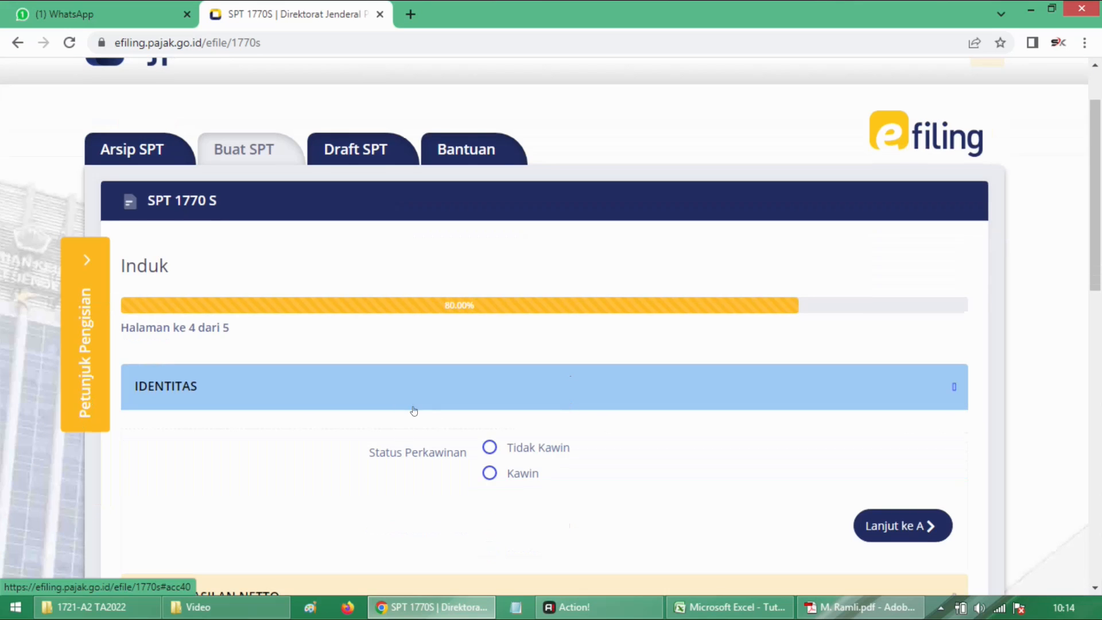
{"action": "left_click", "coordinate": [489, 476]}
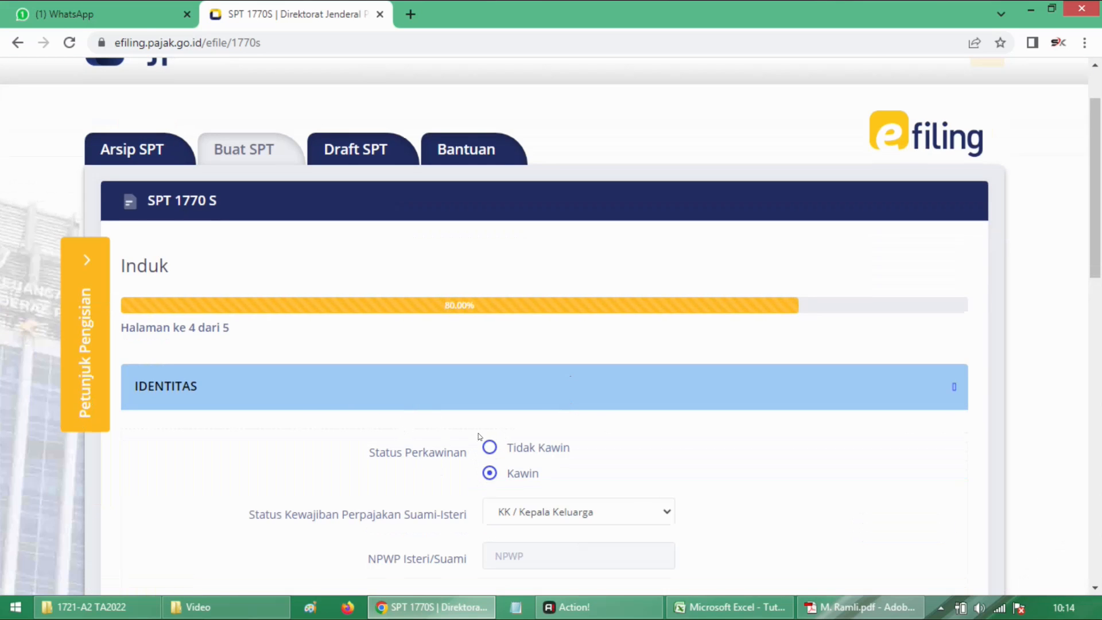
{"action": "left_click", "coordinate": [489, 447]}
{"action": "scroll", "coordinate": [679, 468], "scroll_direction": "down", "scroll_amount": 3}
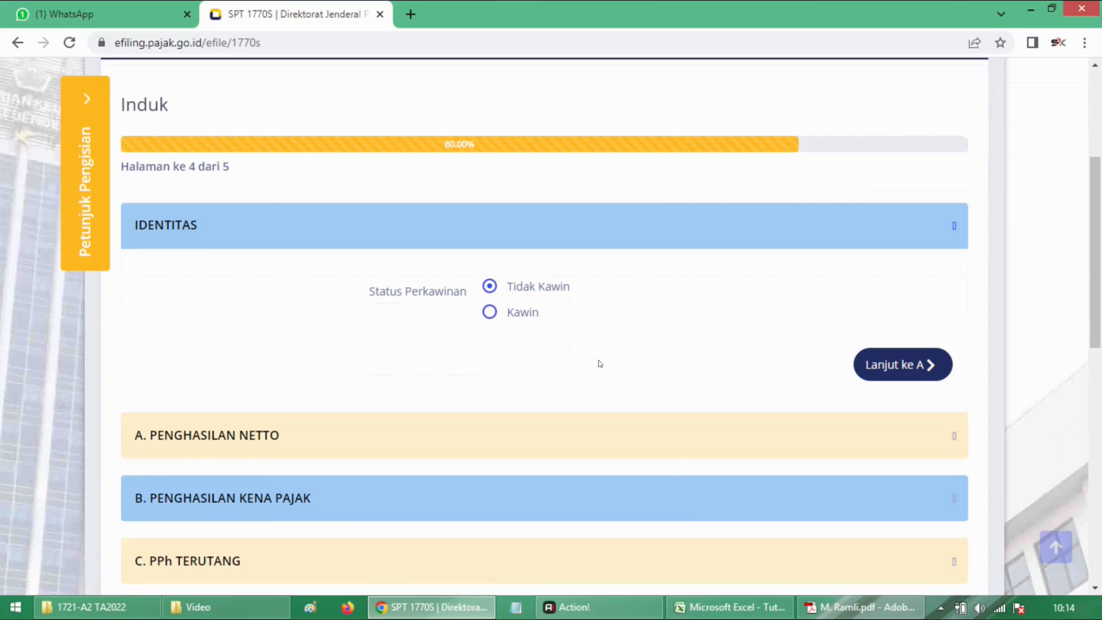
{"action": "left_click", "coordinate": [861, 607]}
{"action": "scroll", "coordinate": [543, 422], "scroll_direction": "up", "scroll_amount": 3}
Verify the slip's TIDAK KAWIN and TK / 00 status, then advance to Induk section A net income.
{"action": "scroll", "coordinate": [544, 422], "scroll_direction": "up", "scroll_amount": 1}
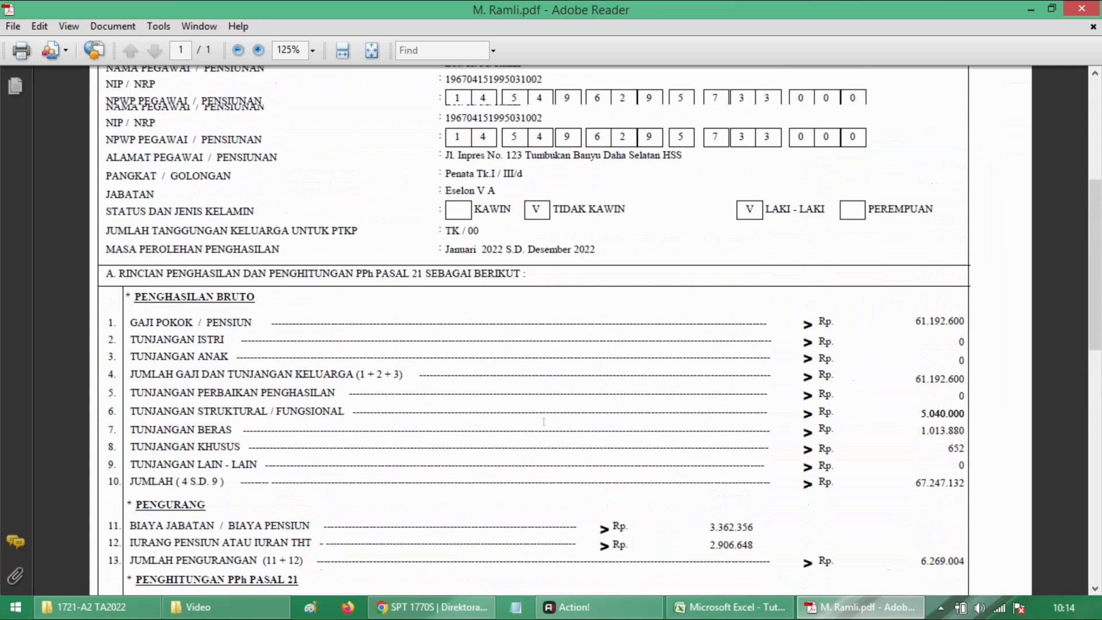
{"action": "left_click_drag", "start_coordinate": [441, 224], "coordinate": [498, 252]}
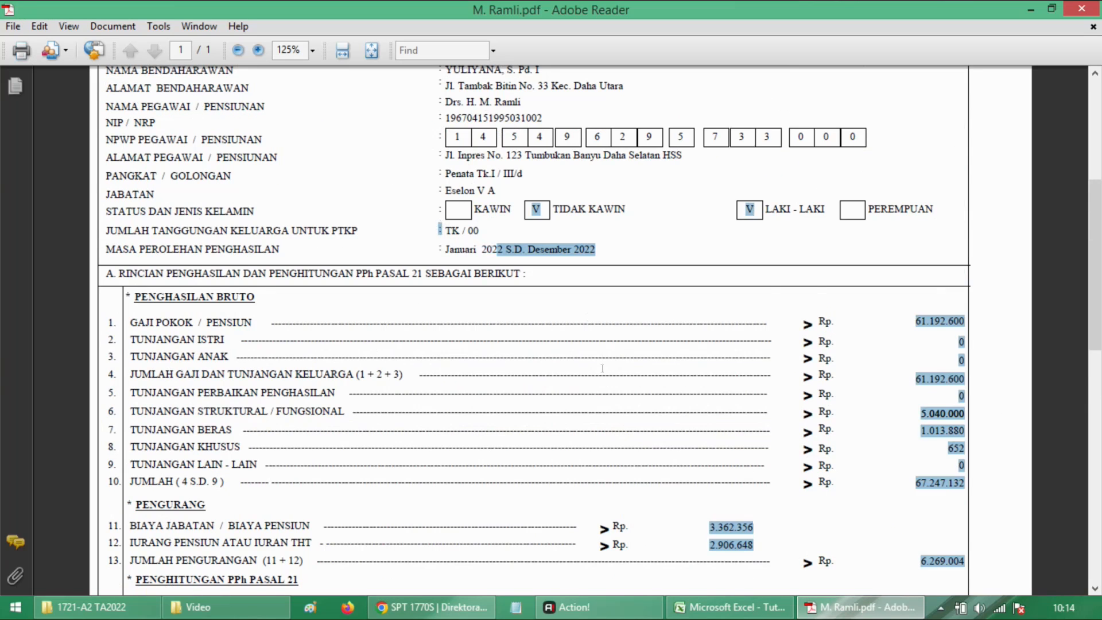
{"action": "scroll", "coordinate": [545, 281], "scroll_direction": "down", "scroll_amount": 3}
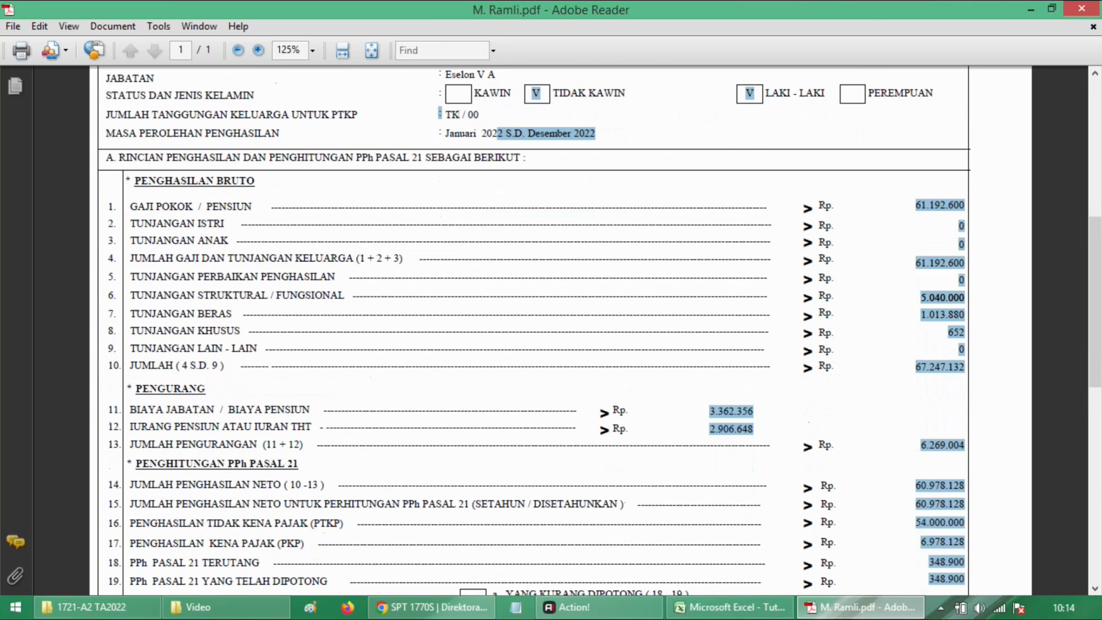
{"action": "left_click", "coordinate": [465, 115]}
{"action": "left_click_drag", "start_coordinate": [479, 115], "coordinate": [441, 111]}
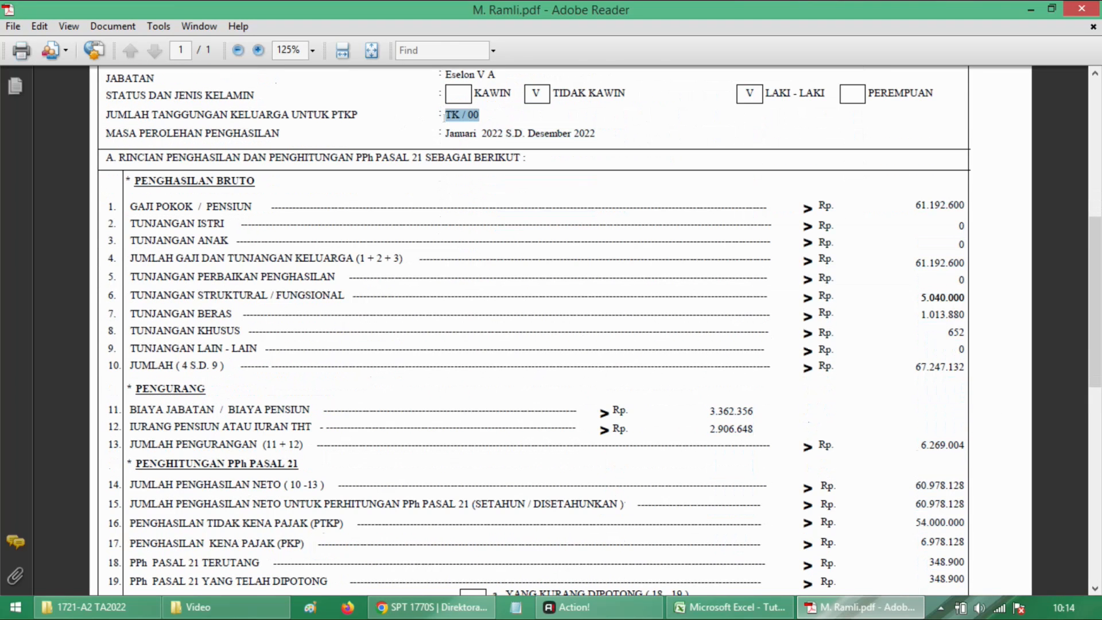
{"action": "left_click", "coordinate": [436, 607]}
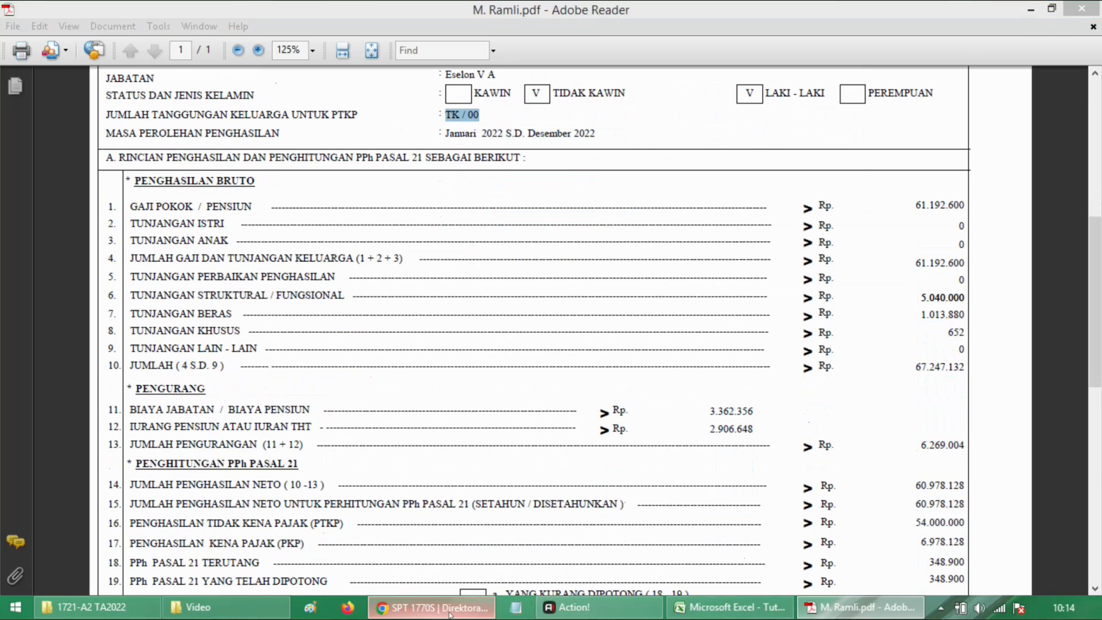
{"action": "left_click", "coordinate": [910, 365]}
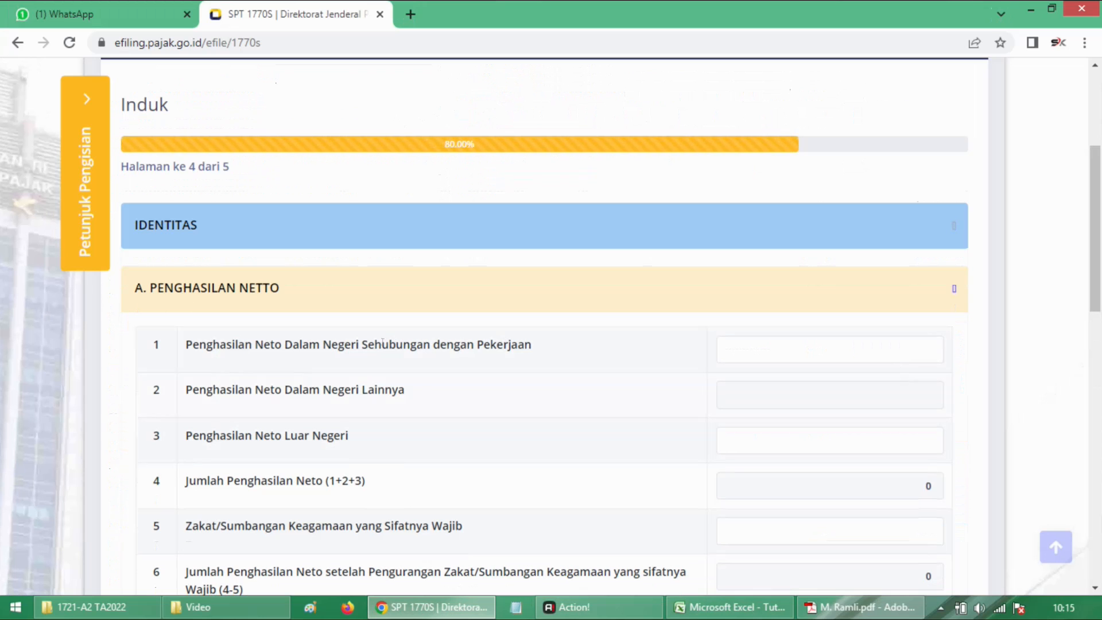
Enter 60.978.128 as the row 1 net income from employment in section A.
{"action": "double_click", "coordinate": [256, 343]}
{"action": "key", "text": "Tab"}
{"action": "type", "text": "697.128"}
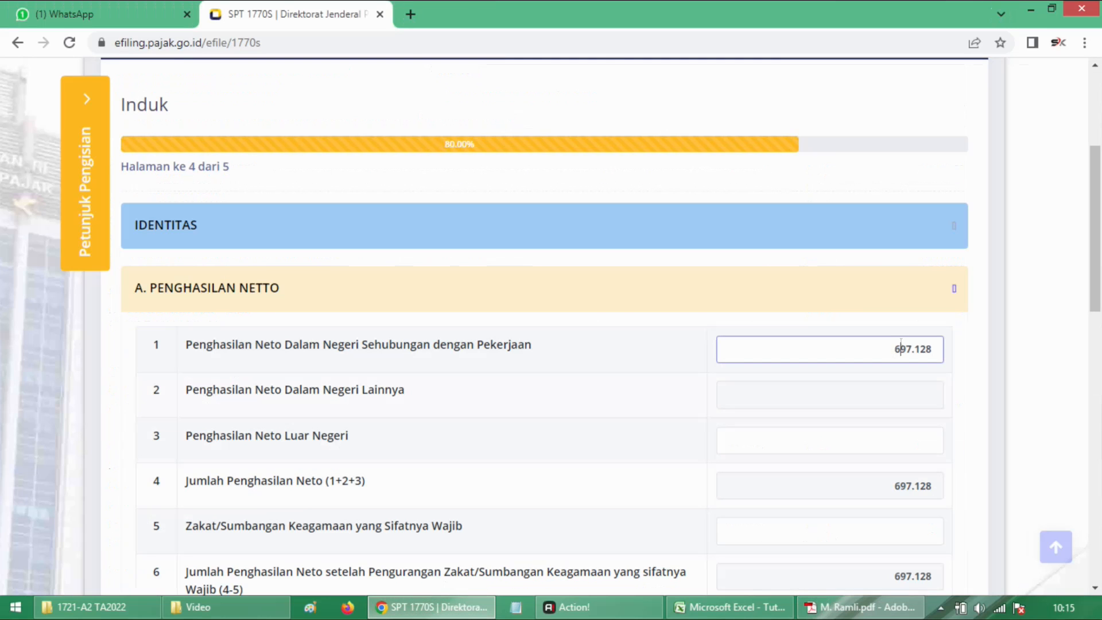
{"action": "double_click", "coordinate": [925, 343]}
{"action": "type", "text": "60.978.128"}
{"action": "left_click", "coordinate": [883, 388]}
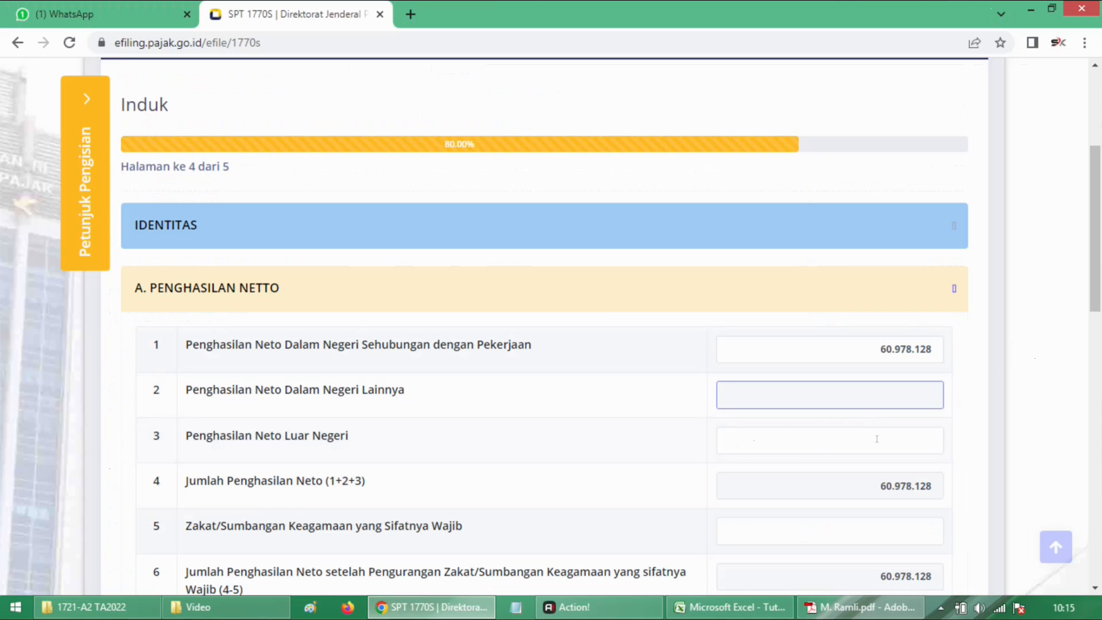
Set foreign income and zakat to 0, check the withholding slip PDF, and continue to section B.
{"action": "left_click", "coordinate": [919, 443]}
{"action": "type", "text": "0"}
{"action": "scroll", "coordinate": [103, 452], "scroll_direction": "down", "scroll_amount": 1}
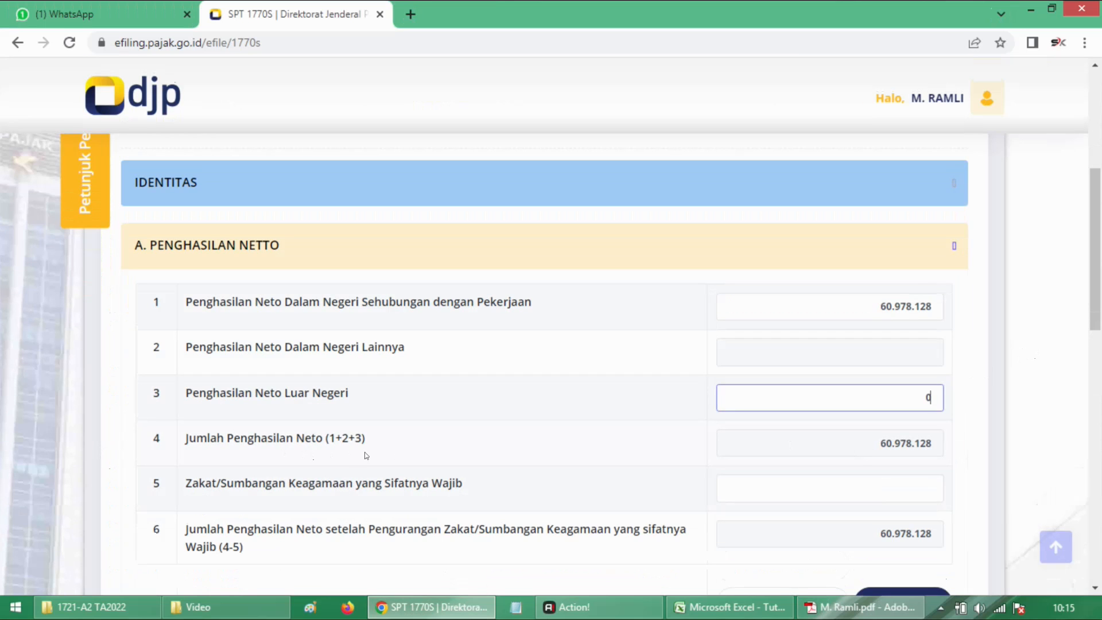
{"action": "left_click", "coordinate": [893, 489]}
{"action": "type", "text": "0"}
{"action": "scroll", "coordinate": [894, 515], "scroll_direction": "down", "scroll_amount": 3}
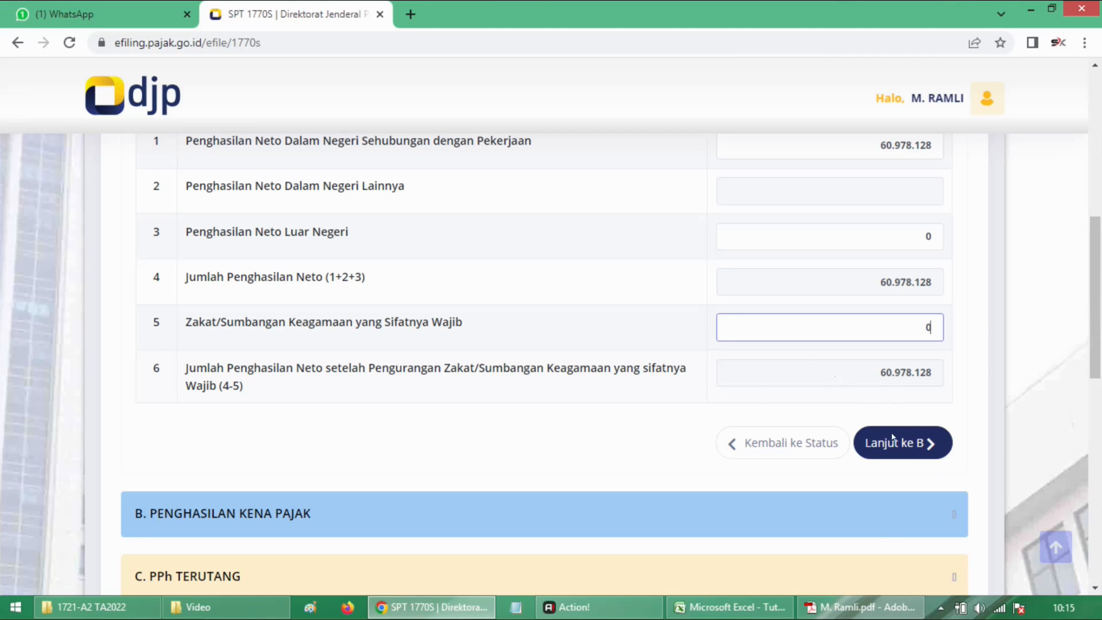
{"action": "left_click", "coordinate": [861, 607]}
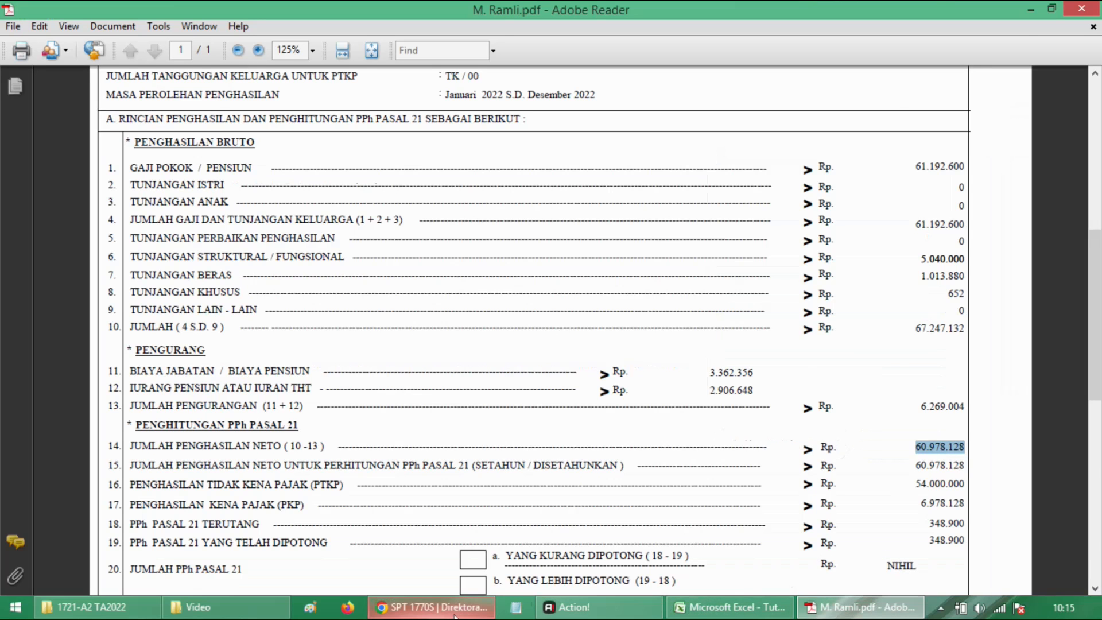
{"action": "left_click", "coordinate": [431, 607]}
{"action": "left_click", "coordinate": [898, 444]}
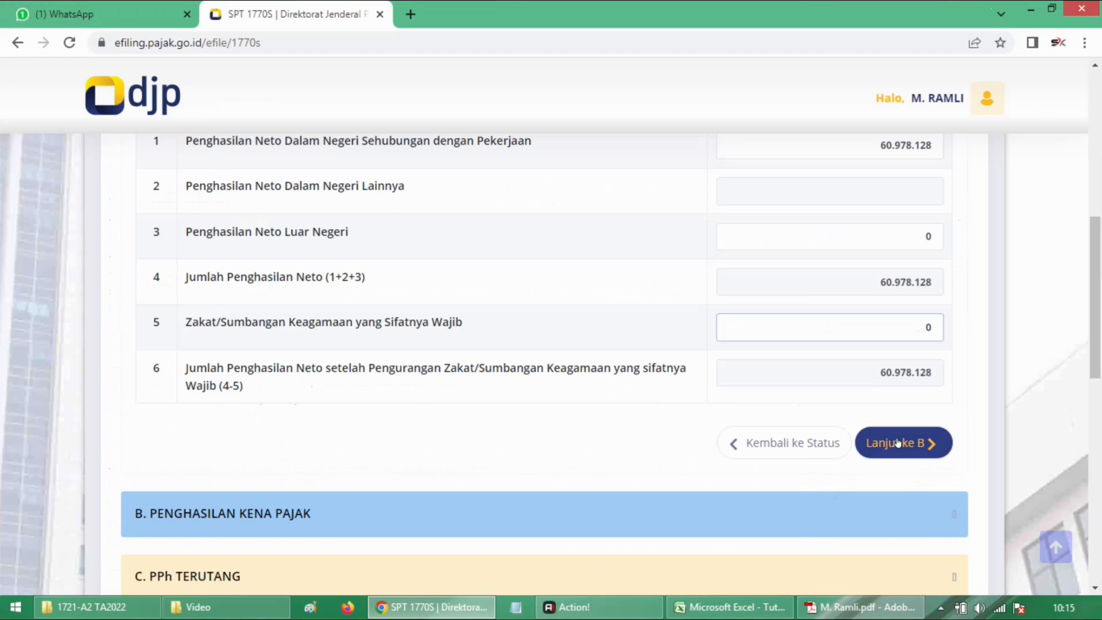
Compare the 54.000.000 PTKP allowance in section B against the withholding slip PDF.
{"action": "scroll", "coordinate": [804, 425], "scroll_direction": "up", "scroll_amount": 1}
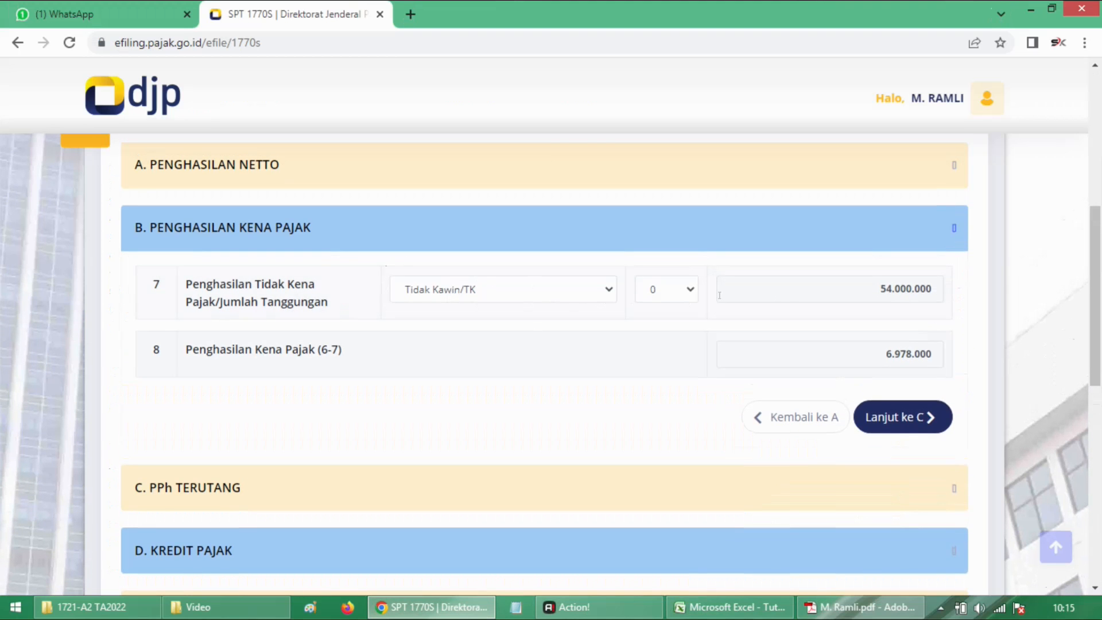
{"action": "left_click_drag", "start_coordinate": [877, 280], "coordinate": [936, 288]}
{"action": "left_click", "coordinate": [843, 607]}
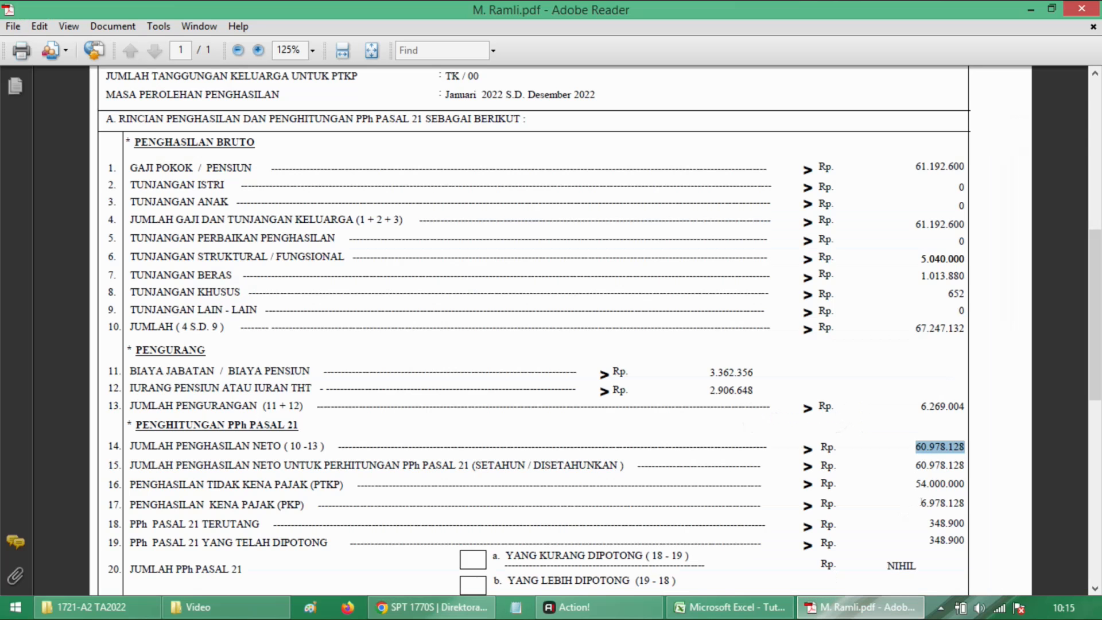
{"action": "left_click_drag", "start_coordinate": [910, 484], "coordinate": [966, 484]}
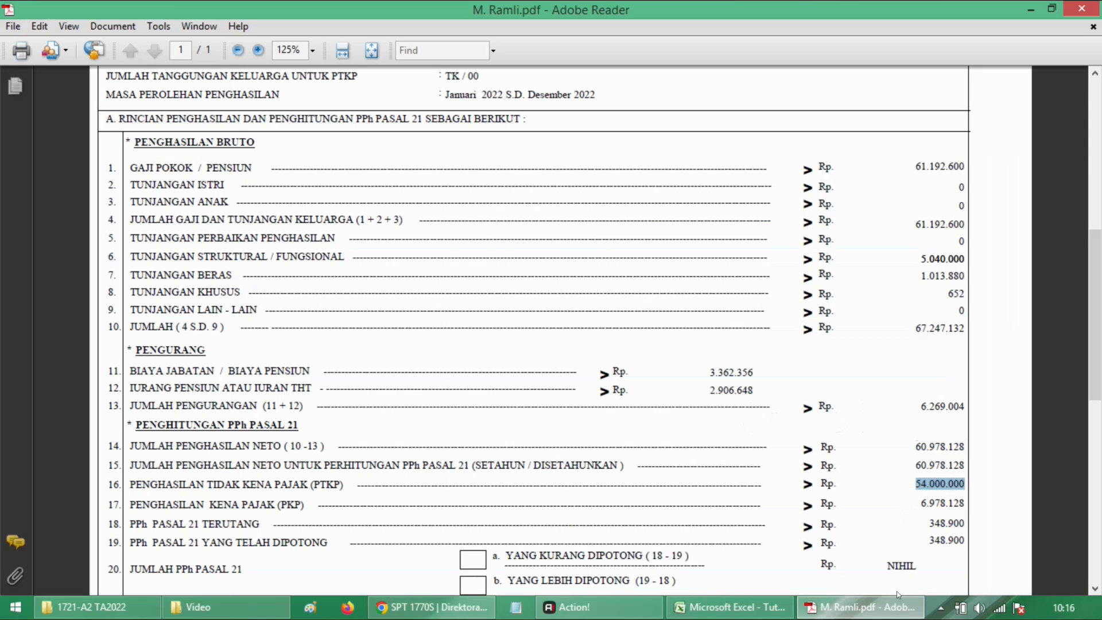
{"action": "left_click", "coordinate": [431, 607]}
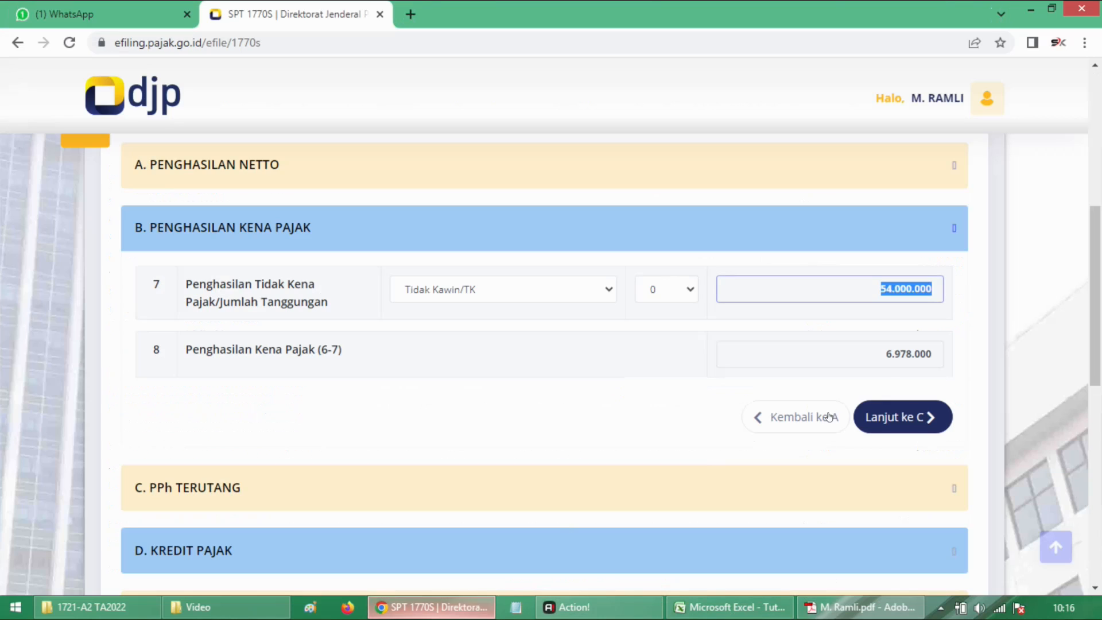
In section C, set line 10 Pasal 24 to 0 and match the 348.900 tax due against the slip.
{"action": "left_click", "coordinate": [895, 420]}
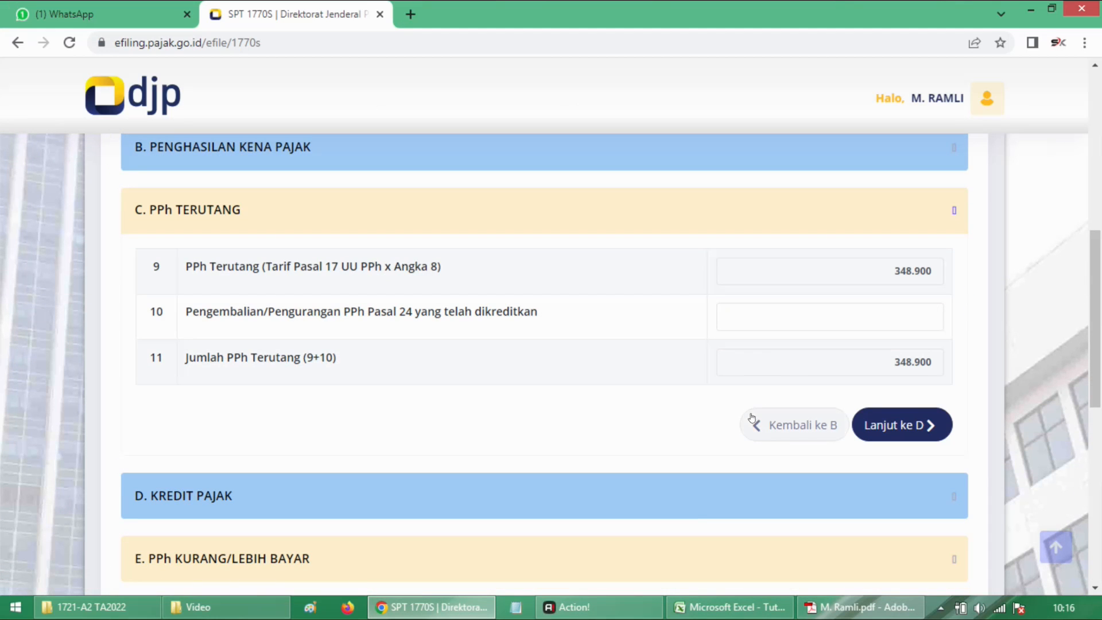
{"action": "left_click", "coordinate": [920, 315]}
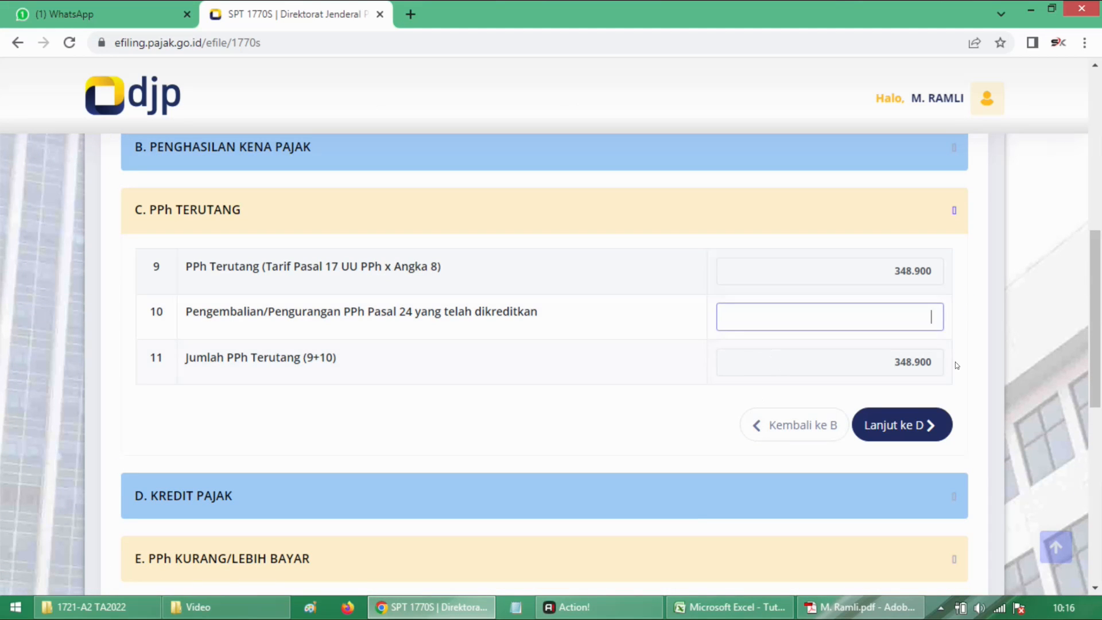
{"action": "type", "text": "0"}
{"action": "double_click", "coordinate": [887, 269]}
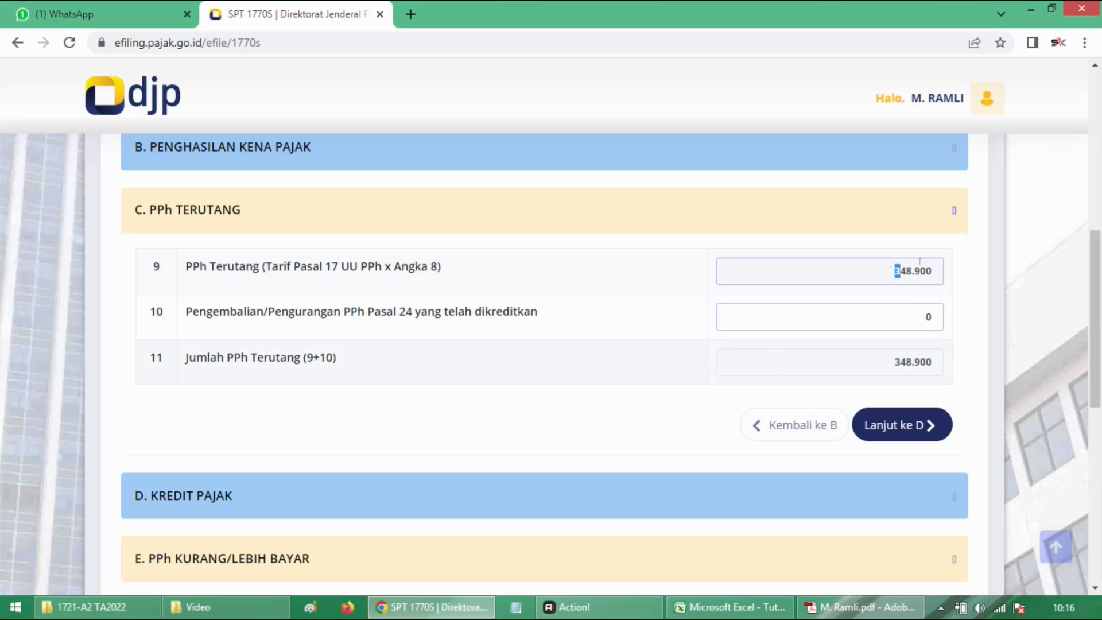
{"action": "left_click", "coordinate": [979, 350]}
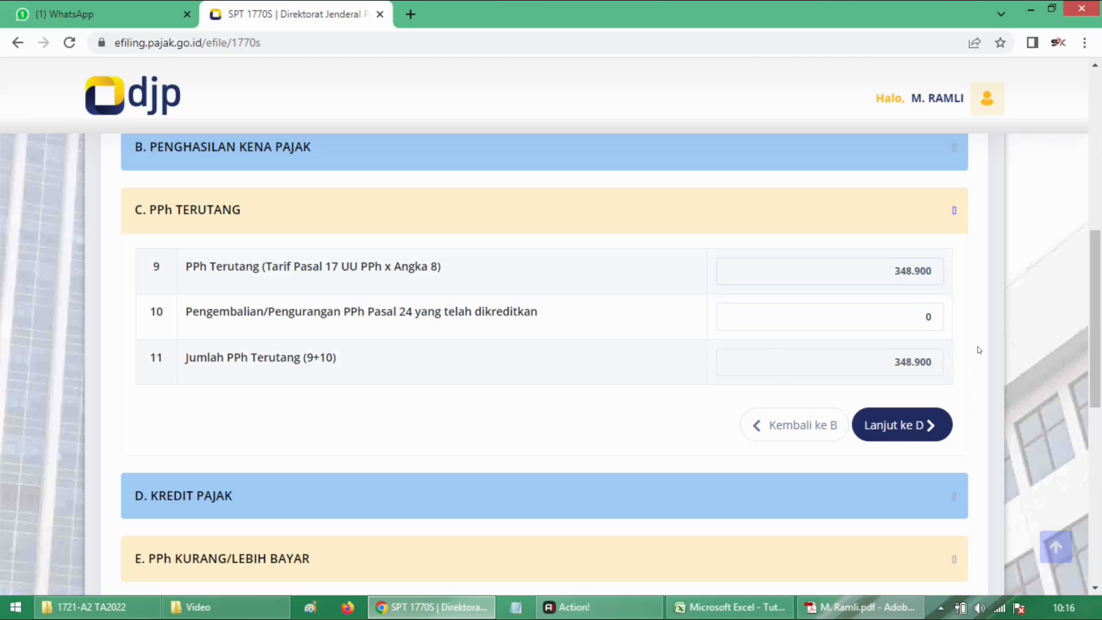
{"action": "left_click", "coordinate": [898, 606]}
{"action": "left_click_drag", "start_coordinate": [924, 536], "coordinate": [967, 542]}
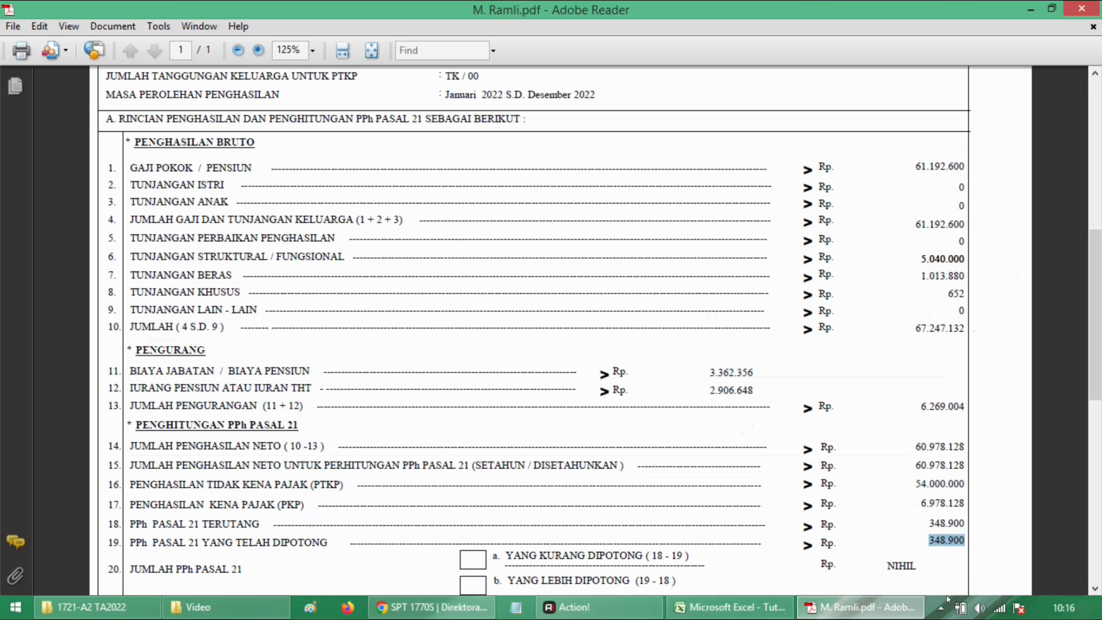
{"action": "left_click", "coordinate": [462, 611]}
In section D, enter 0 for both line 14 PPh Pasal 25 fields.
{"action": "left_click", "coordinate": [882, 421]}
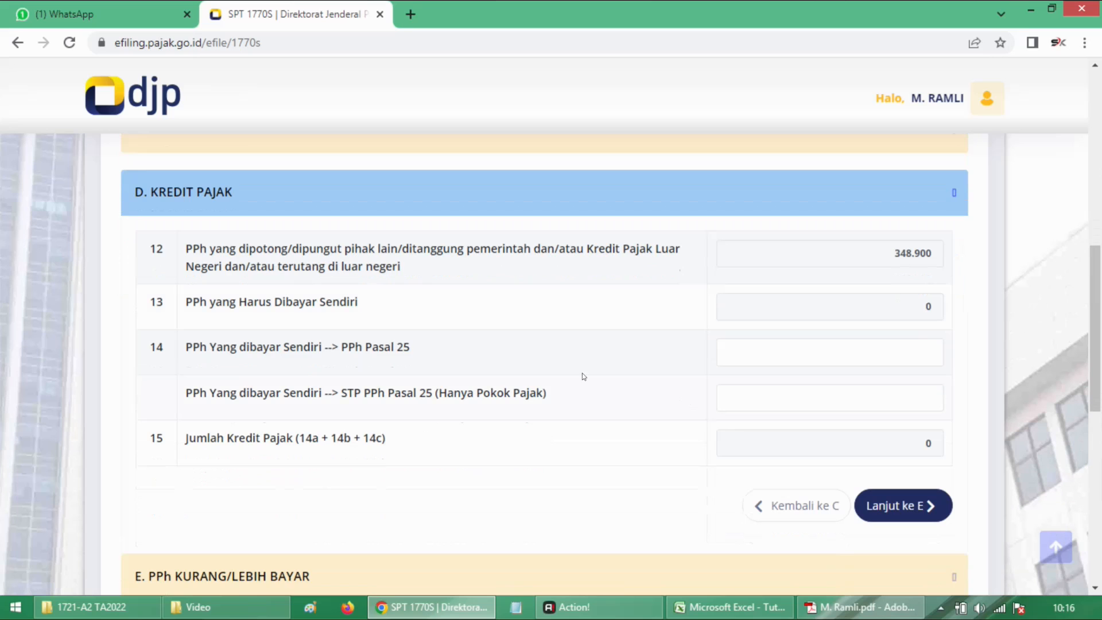
{"action": "left_click", "coordinate": [919, 355]}
{"action": "type", "text": "0"}
{"action": "key", "text": "Tab"}
{"action": "type", "text": "0"}
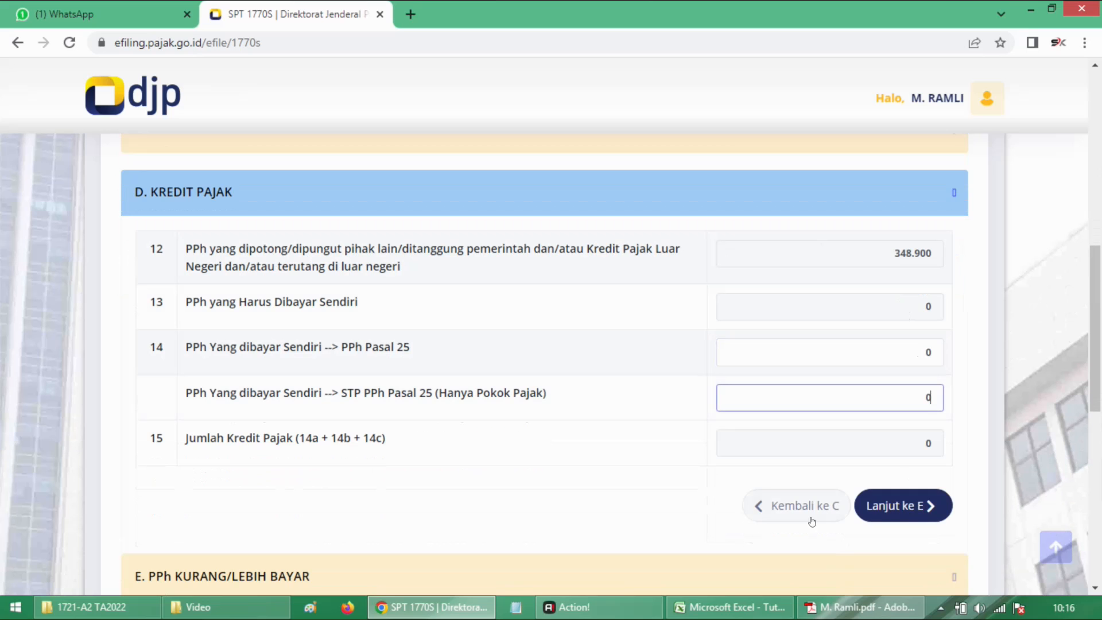
Pass through sections E and F, agree to the Setuju declaration, and proceed to submission.
{"action": "left_click", "coordinate": [913, 508]}
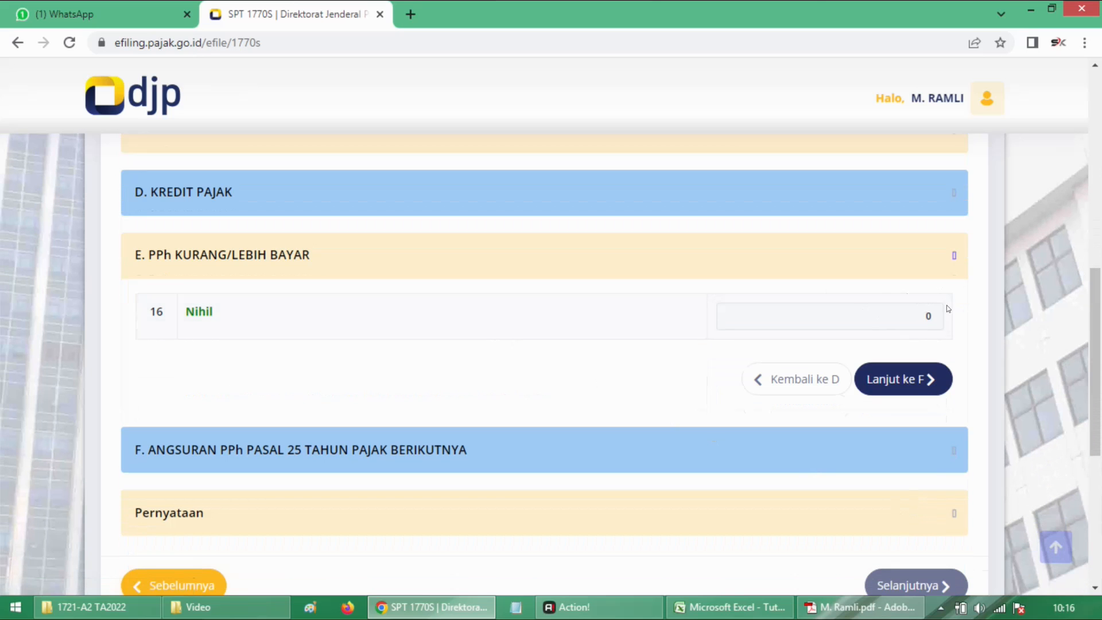
{"action": "left_click", "coordinate": [897, 383]}
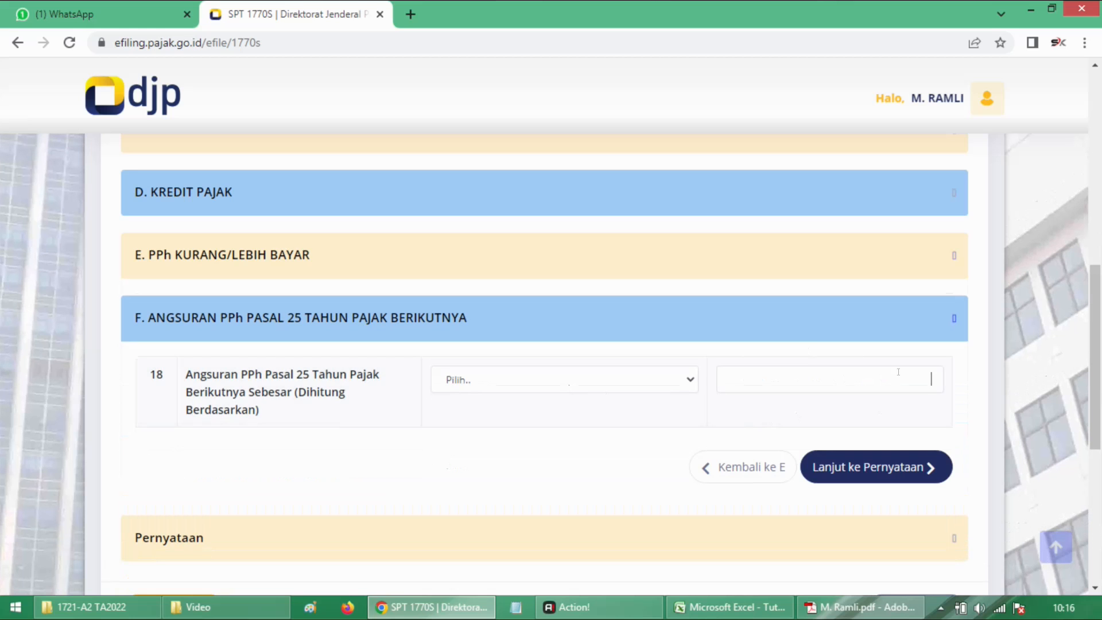
{"action": "left_click", "coordinate": [890, 468]}
{"action": "left_click", "coordinate": [522, 477]}
{"action": "scroll", "coordinate": [653, 465], "scroll_direction": "down", "scroll_amount": 1}
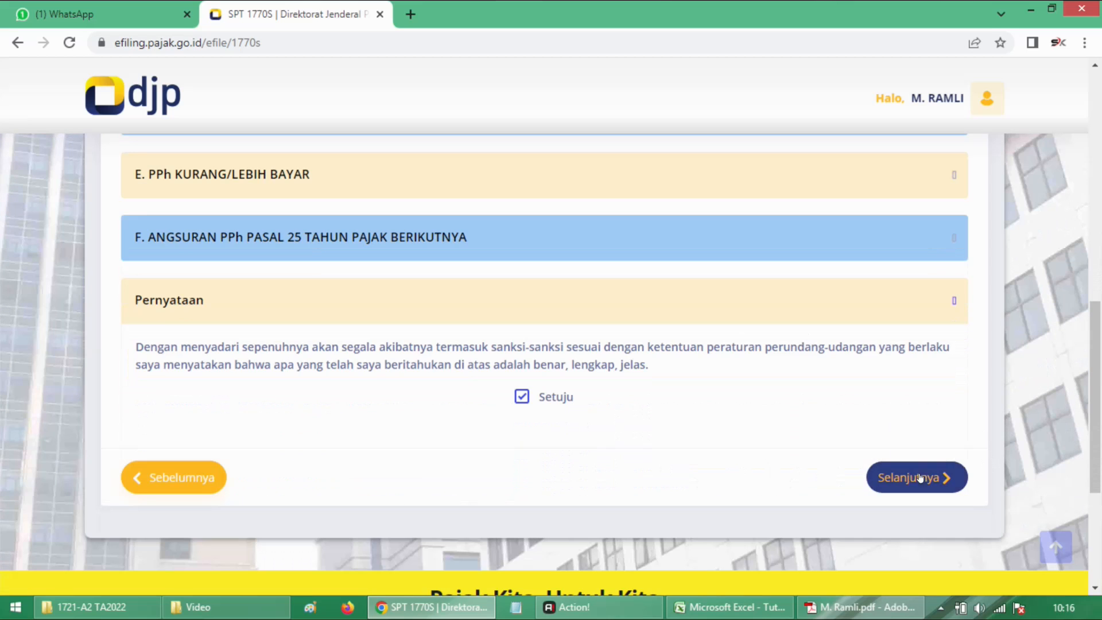
{"action": "left_click", "coordinate": [904, 477]}
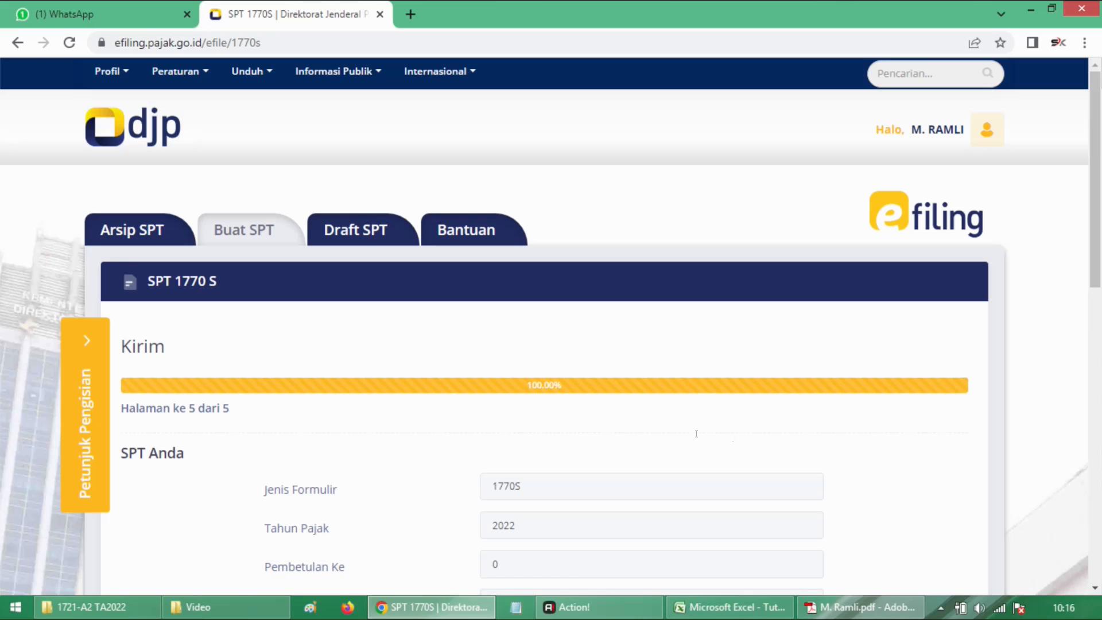
Request the SPT verification code by Email from the verification row and confirm it was sent.
{"action": "scroll", "coordinate": [697, 434], "scroll_direction": "down", "scroll_amount": 5}
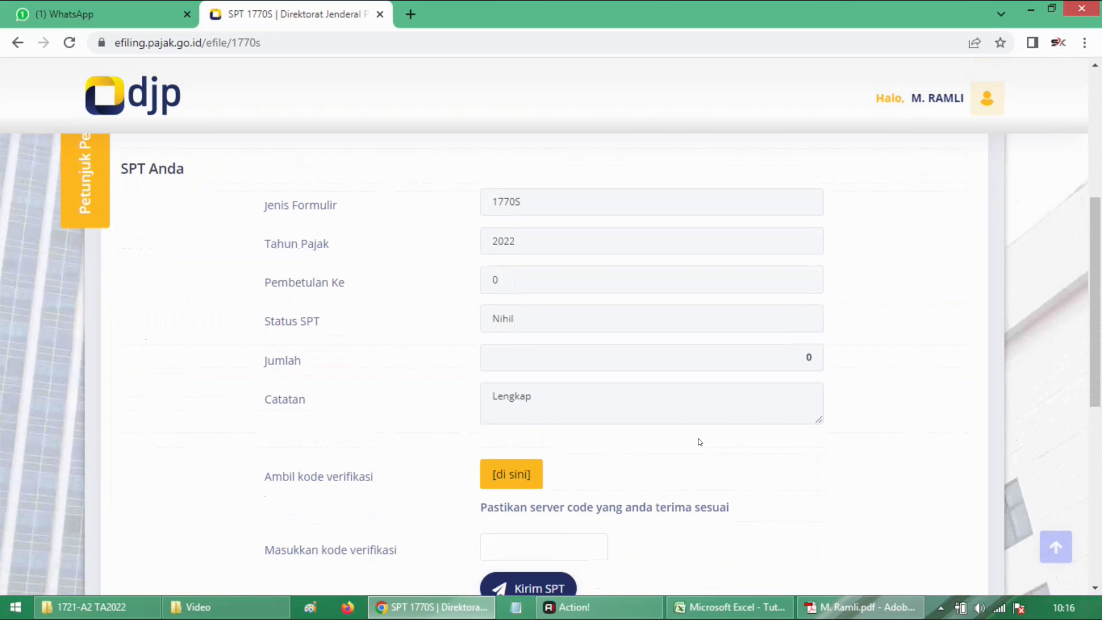
{"action": "scroll", "coordinate": [700, 441], "scroll_direction": "down", "scroll_amount": 3}
{"action": "left_click", "coordinate": [529, 386]}
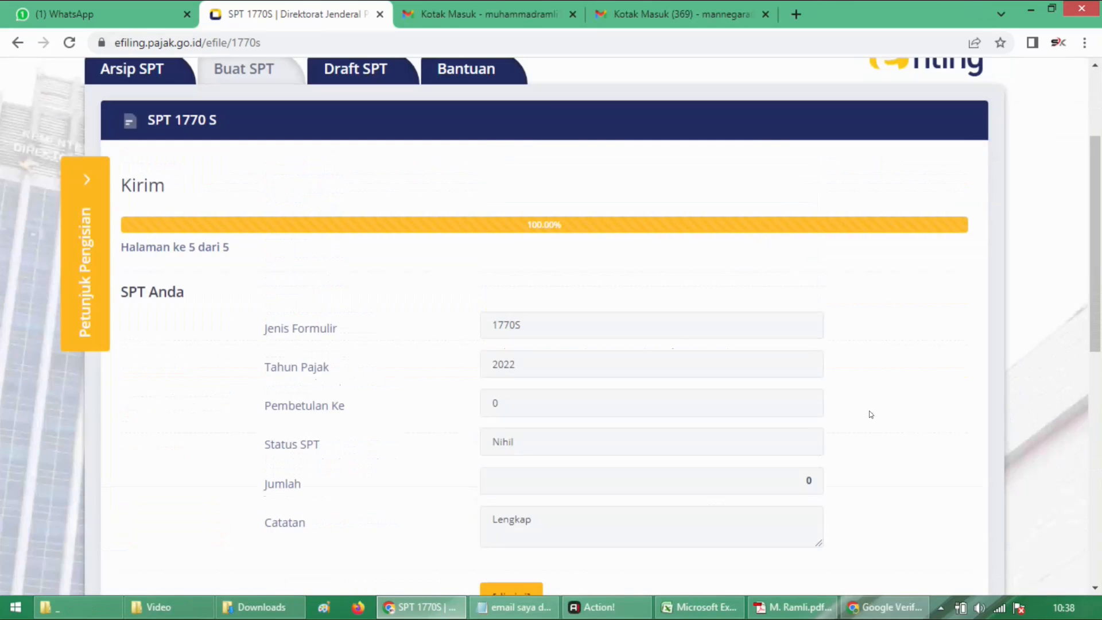
{"action": "scroll", "coordinate": [522, 369], "scroll_direction": "down", "scroll_amount": 2}
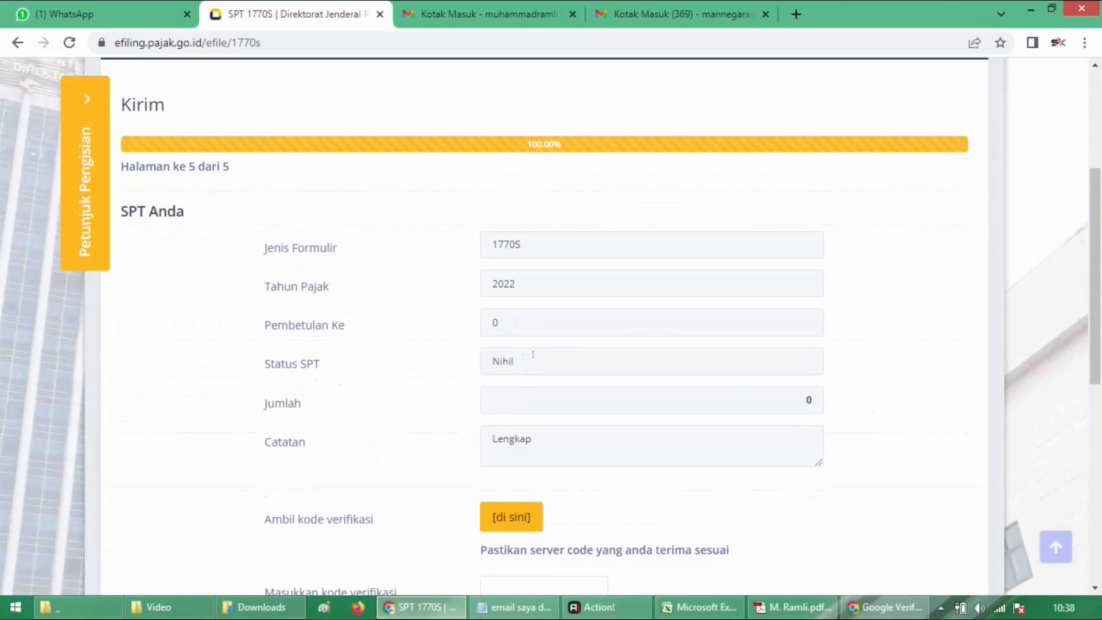
{"action": "scroll", "coordinate": [568, 423], "scroll_direction": "down", "scroll_amount": 1}
{"action": "scroll", "coordinate": [660, 482], "scroll_direction": "down", "scroll_amount": 3}
{"action": "left_click", "coordinate": [522, 378]}
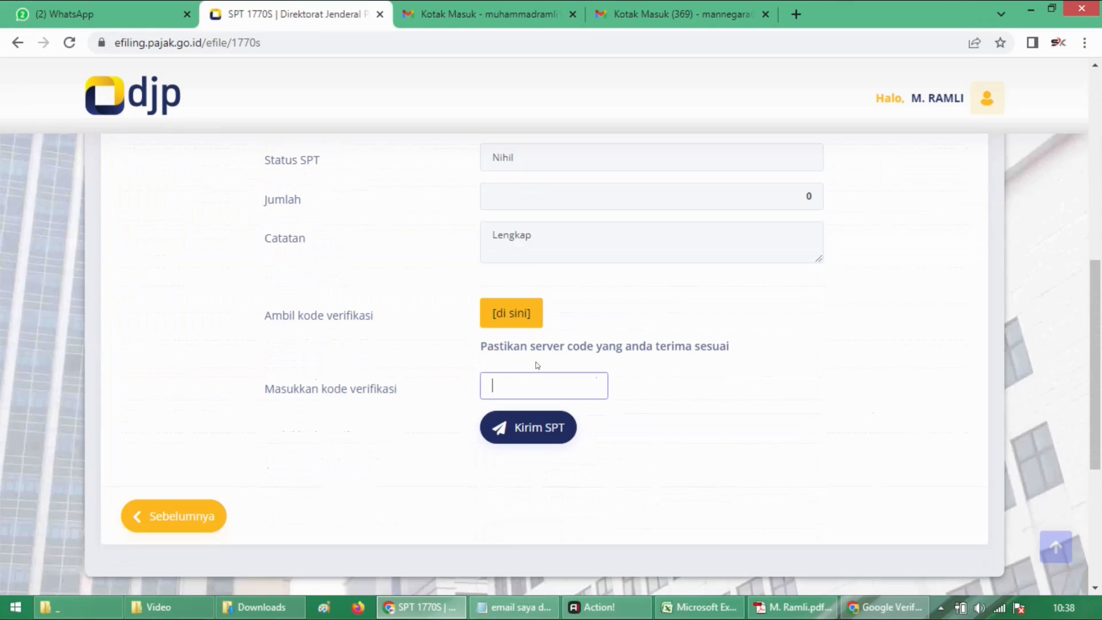
{"action": "left_click", "coordinate": [503, 310]}
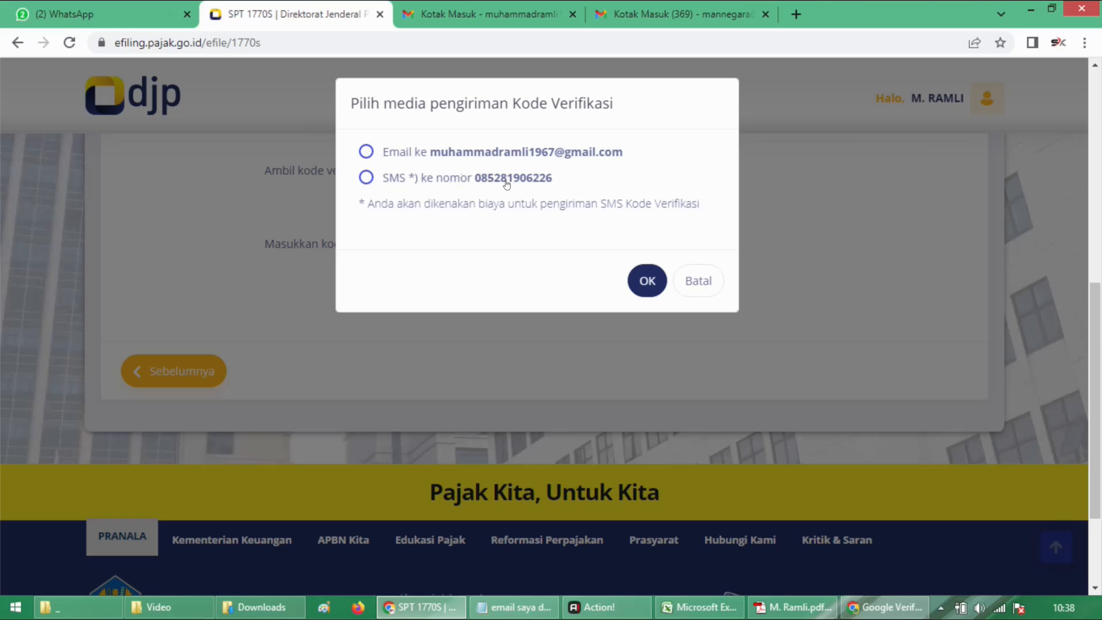
{"action": "left_click", "coordinate": [366, 151]}
{"action": "left_click", "coordinate": [646, 280]}
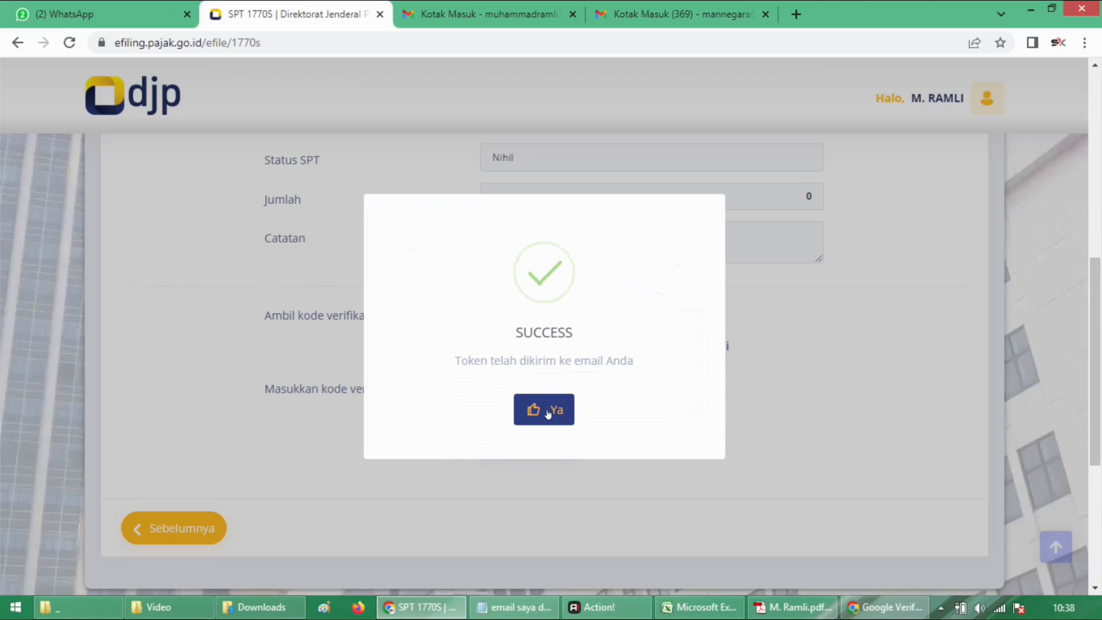
{"action": "left_click", "coordinate": [548, 412]}
Refresh Gmail, open the [e-Filing] Kode Verifikasi email, and copy the verification code.
{"action": "left_click", "coordinate": [505, 16]}
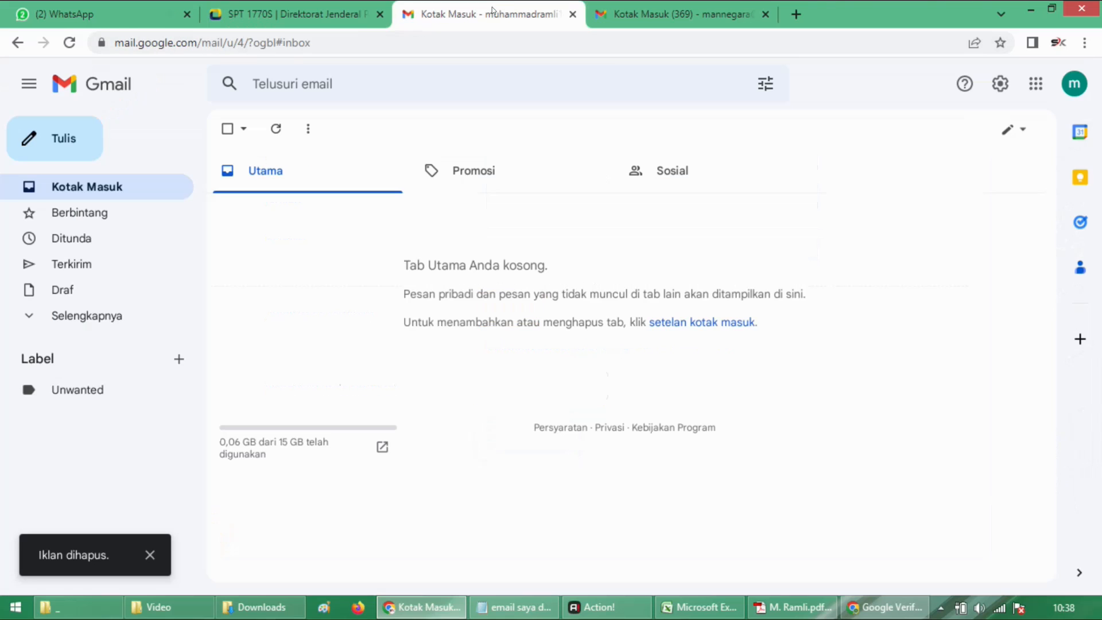
{"action": "left_click", "coordinate": [276, 128]}
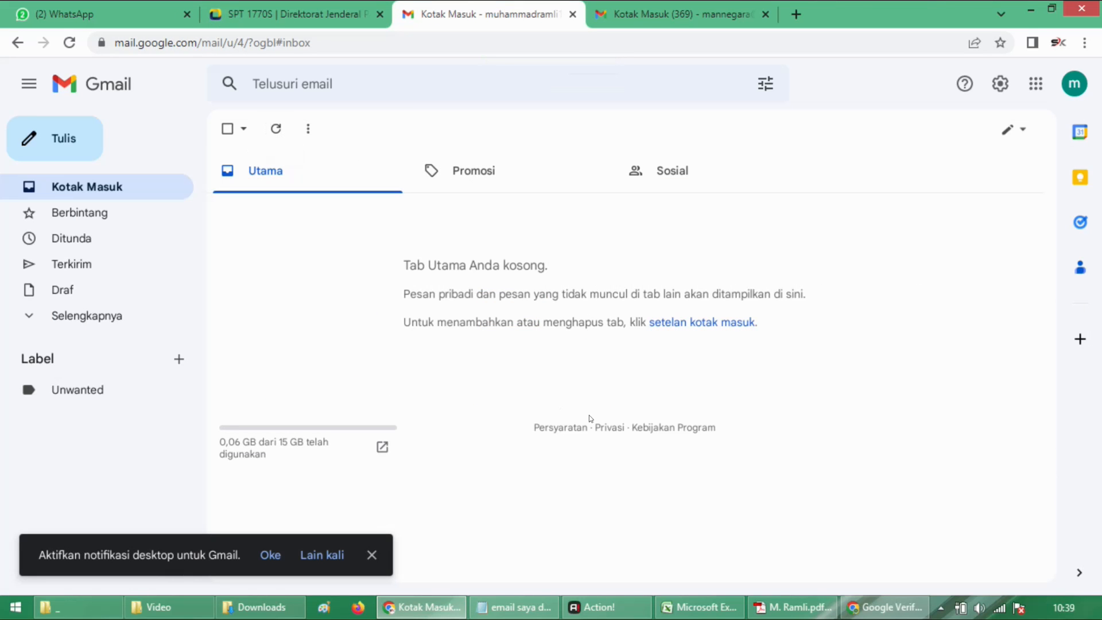
{"action": "left_click", "coordinate": [274, 129]}
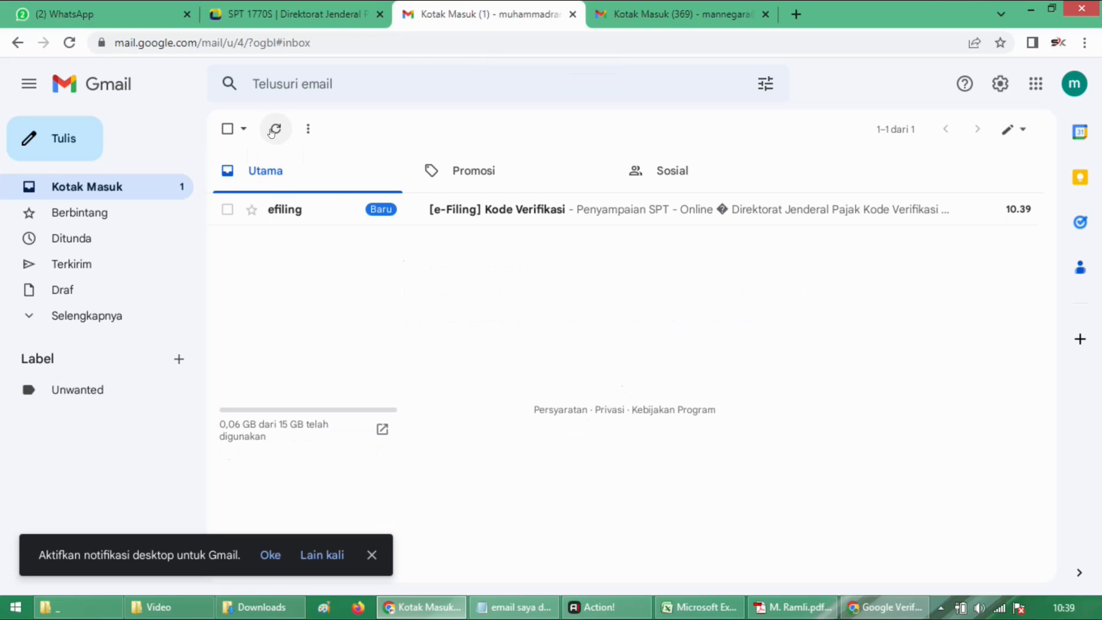
{"action": "left_click", "coordinate": [532, 211]}
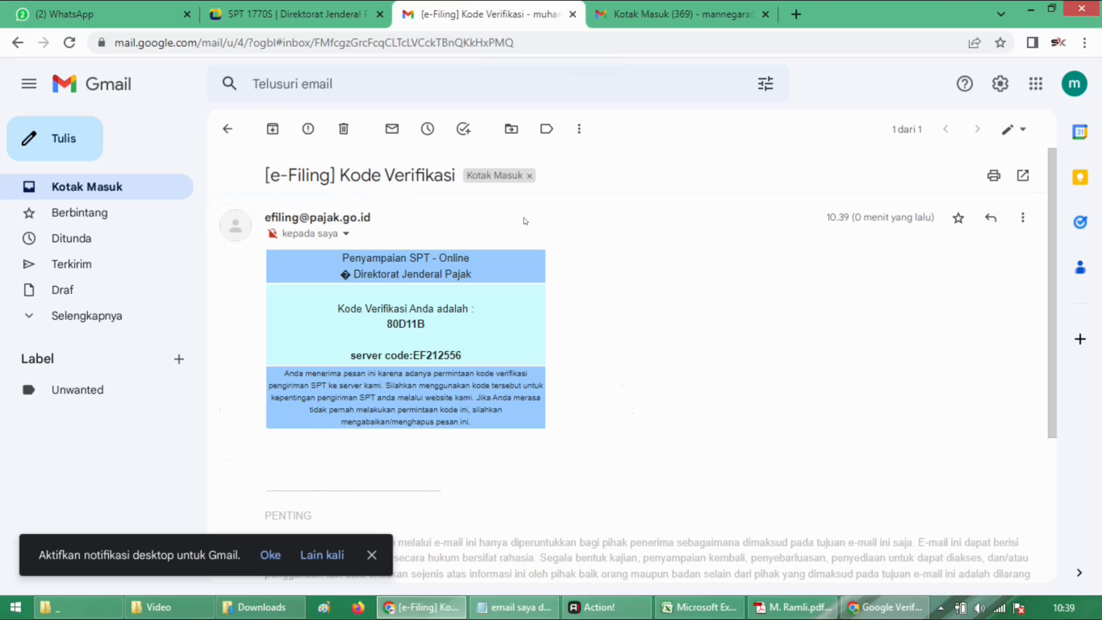
{"action": "double_click", "coordinate": [404, 320]}
{"action": "right_click", "coordinate": [405, 323]}
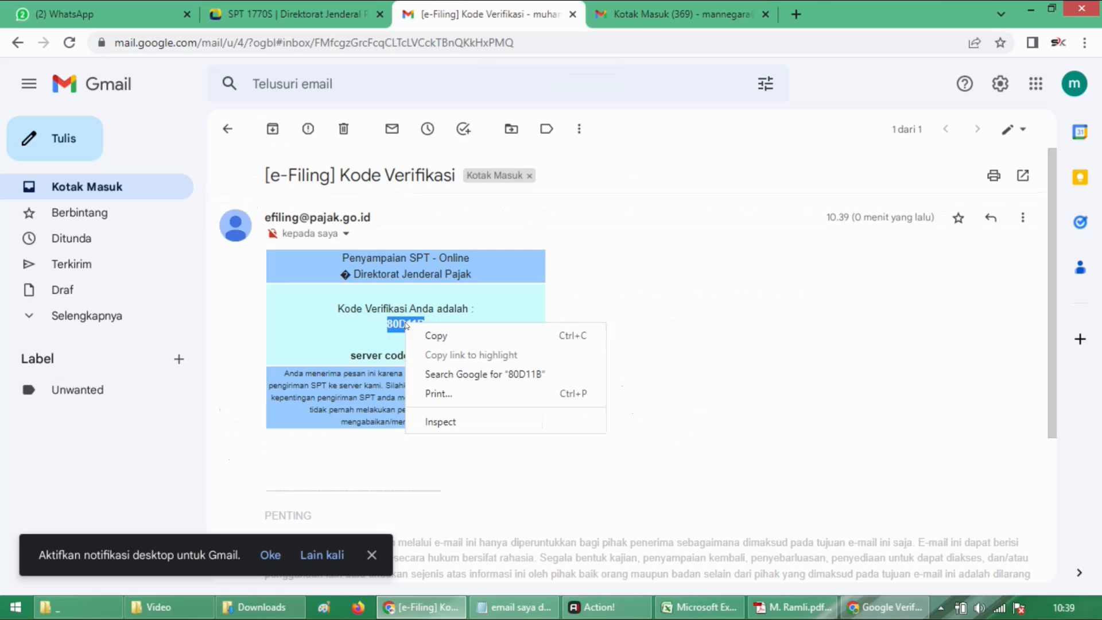
{"action": "left_click", "coordinate": [428, 334]}
Paste the code into the 1770S form, submit the SPT, and rate the service Puas.
{"action": "left_click", "coordinate": [336, 15]}
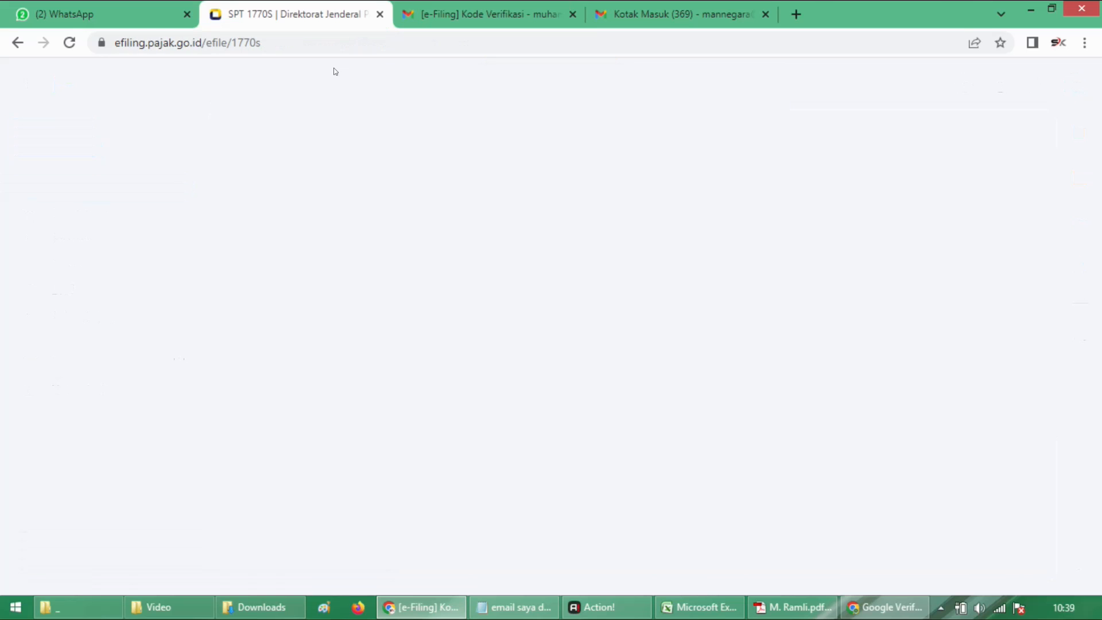
{"action": "key", "text": "ctrl+v"}
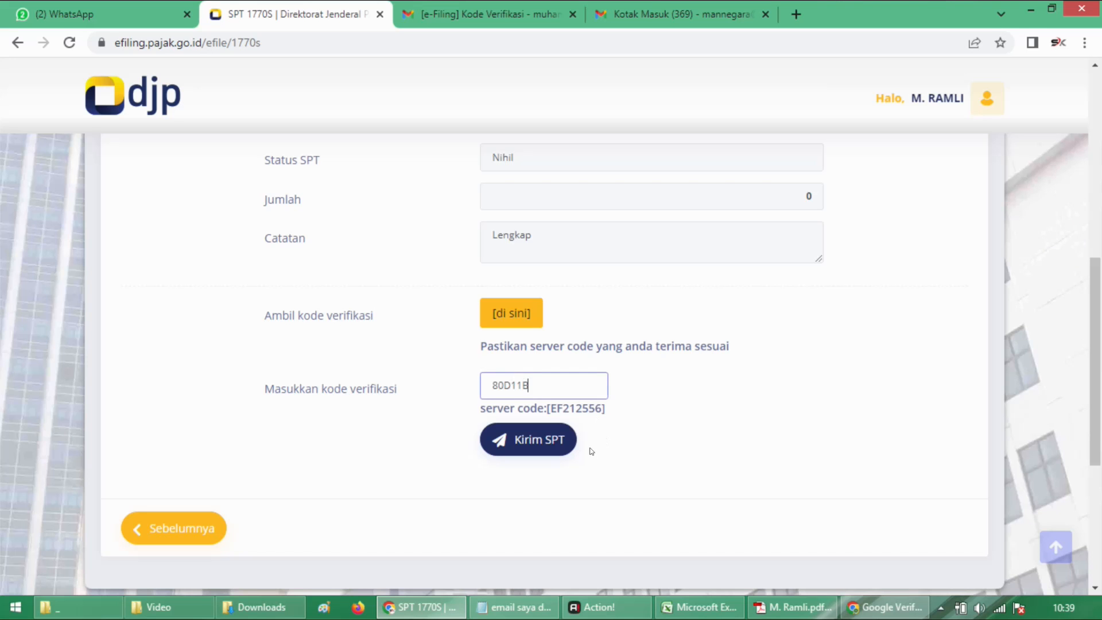
{"action": "left_click", "coordinate": [527, 439]}
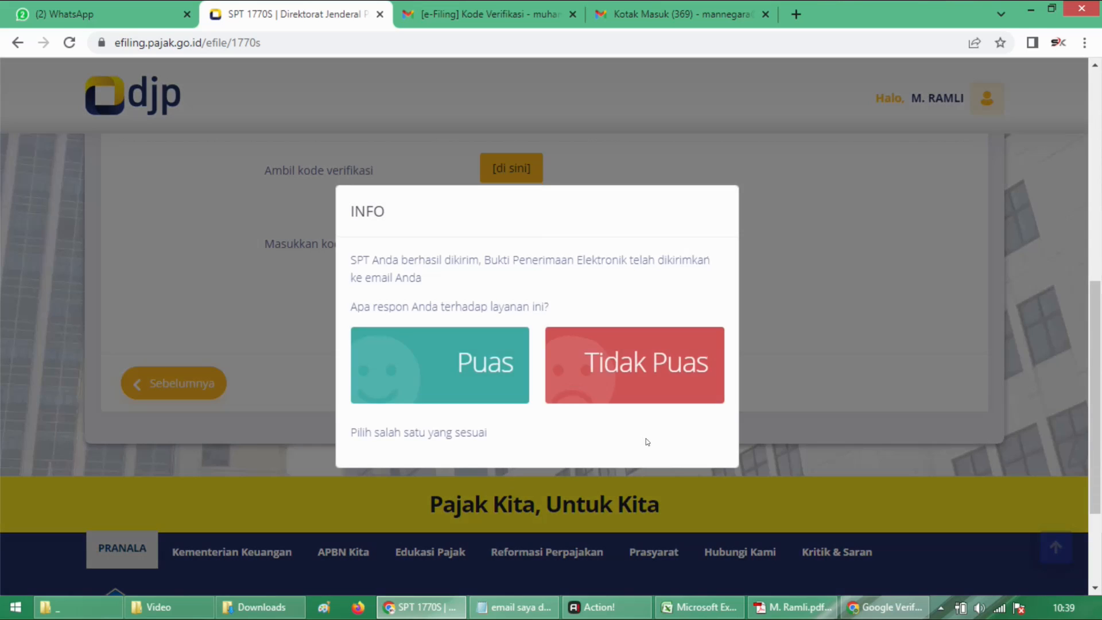
{"action": "left_click", "coordinate": [477, 362]}
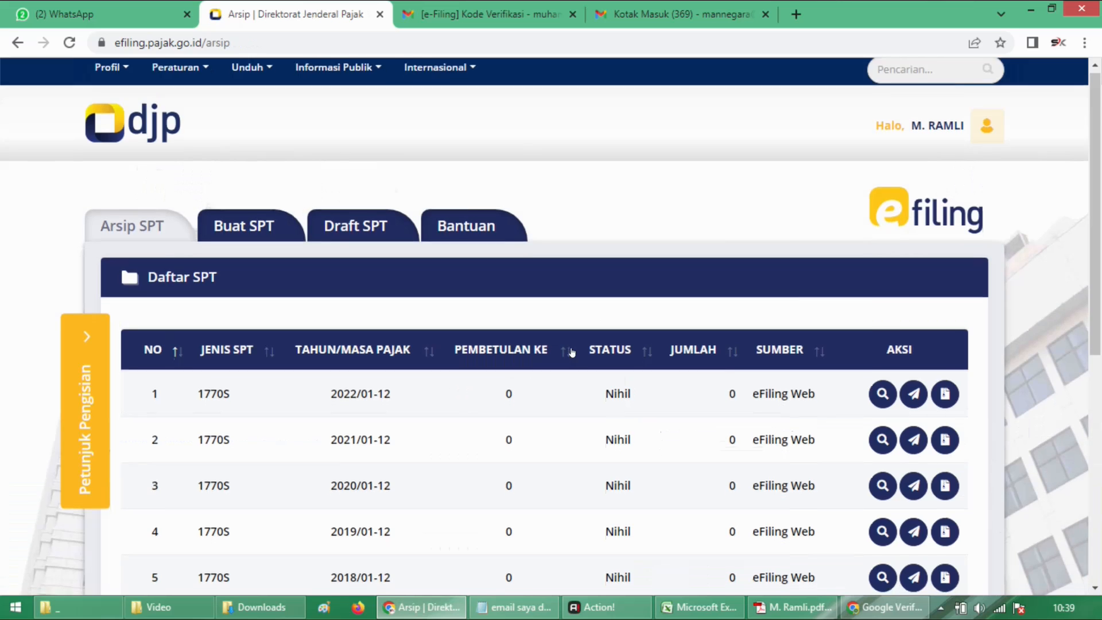
View the 2022 return's electronic receipt (BPE) in Arsip SPT, then go back to Gmail.
{"action": "scroll", "coordinate": [572, 352], "scroll_direction": "down", "scroll_amount": 3}
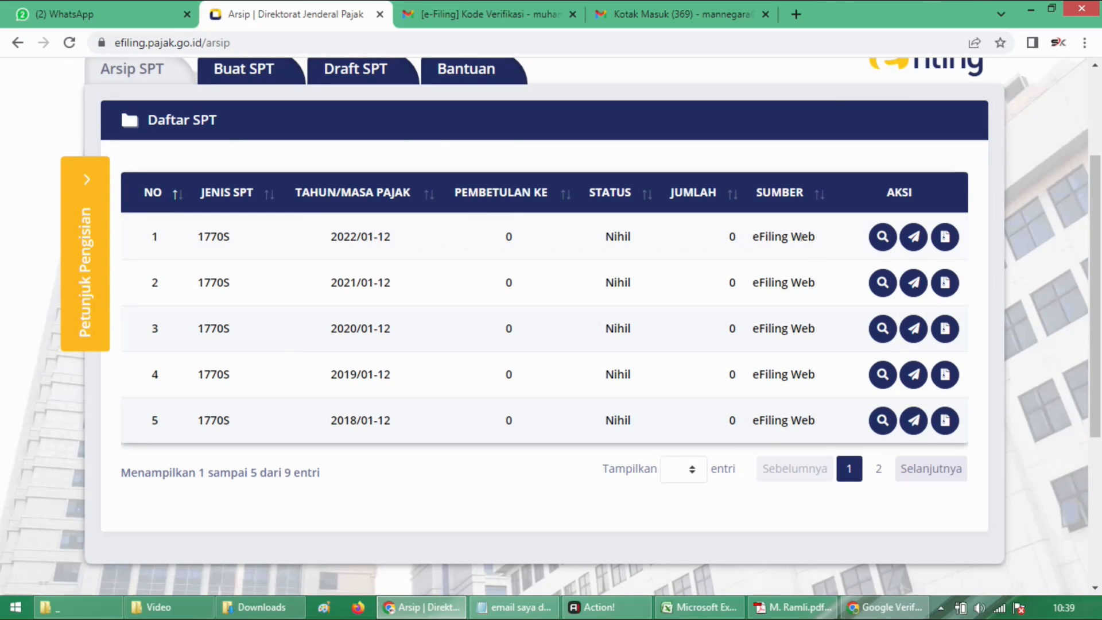
{"action": "left_click", "coordinate": [944, 236]}
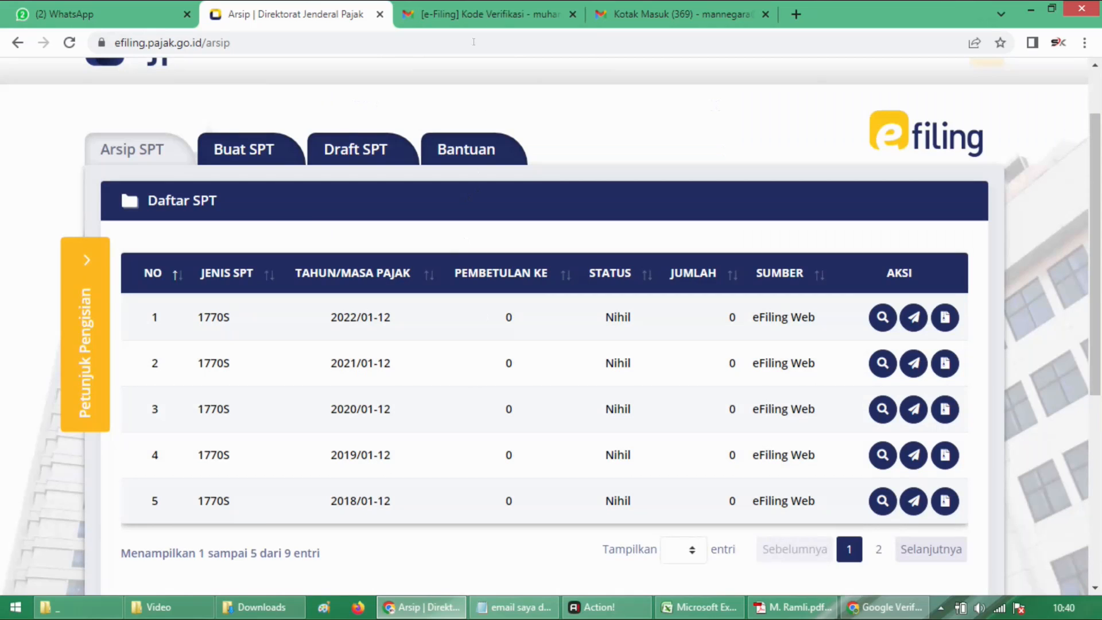
{"action": "left_click", "coordinate": [485, 13]}
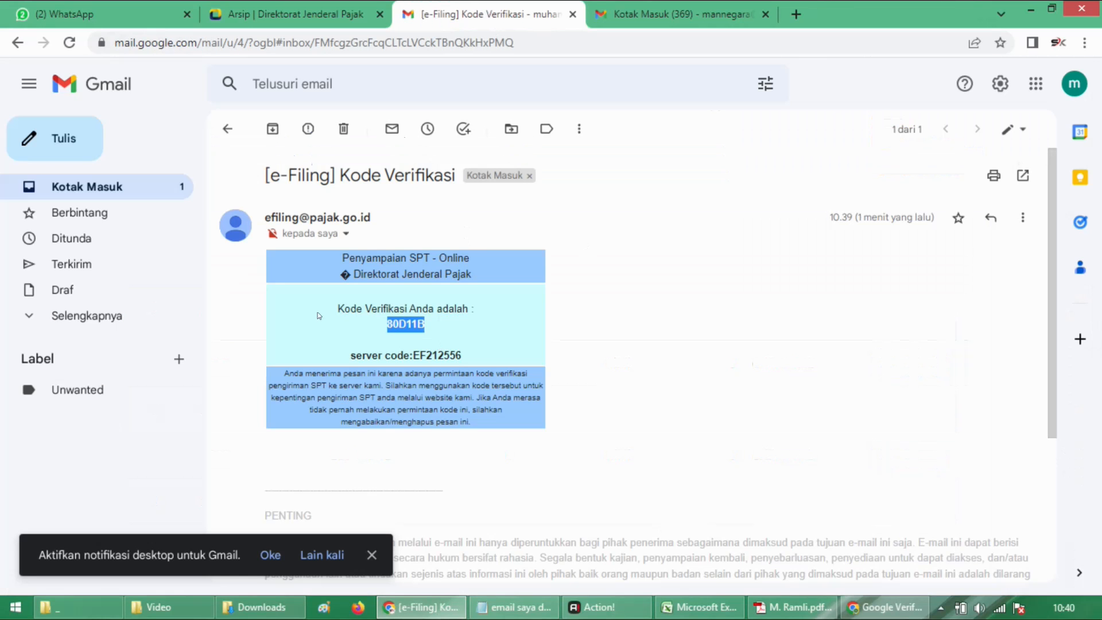
Open the Bukti Penerimaan Elektronik email and print it to Save as PDF.
{"action": "left_click", "coordinate": [112, 190]}
{"action": "left_click", "coordinate": [536, 209]}
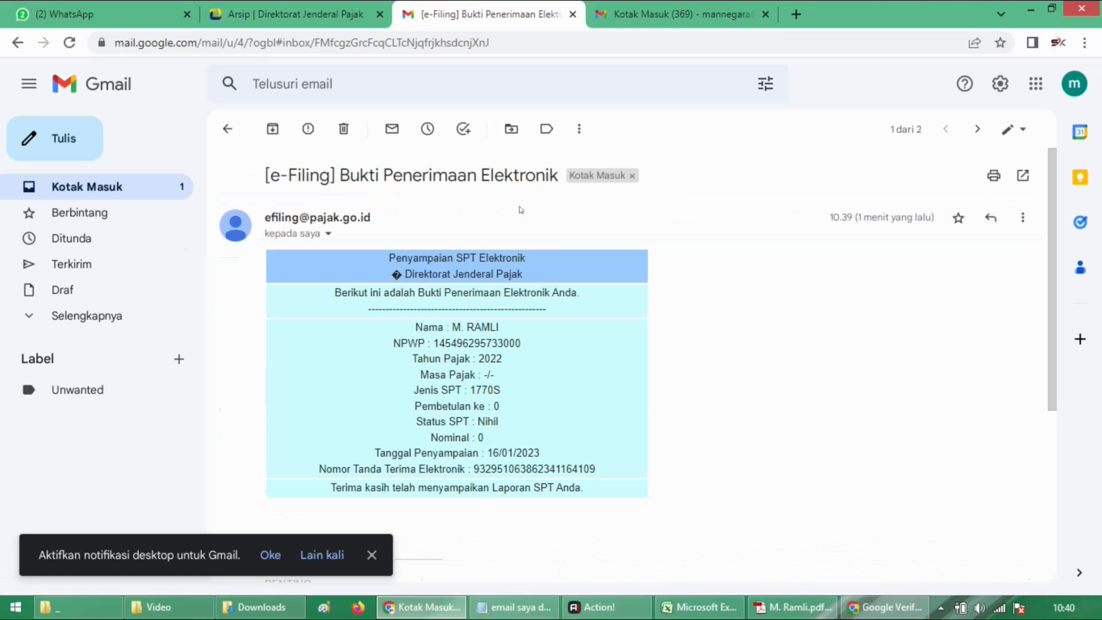
{"action": "scroll", "coordinate": [544, 425], "scroll_direction": "down", "scroll_amount": 3}
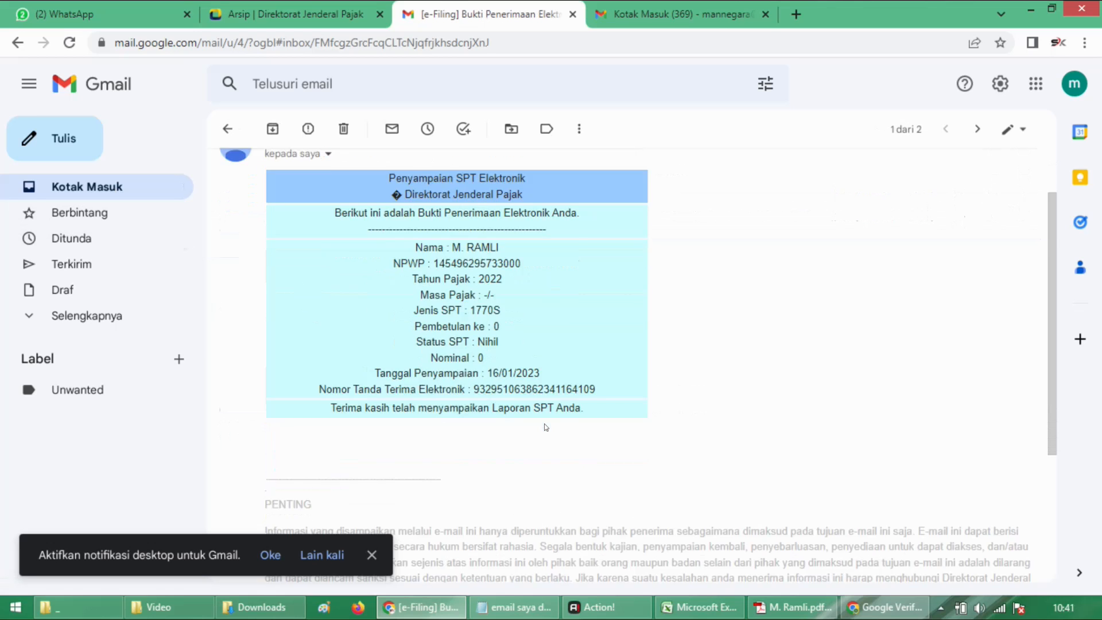
{"action": "scroll", "coordinate": [599, 414], "scroll_direction": "up", "scroll_amount": 3}
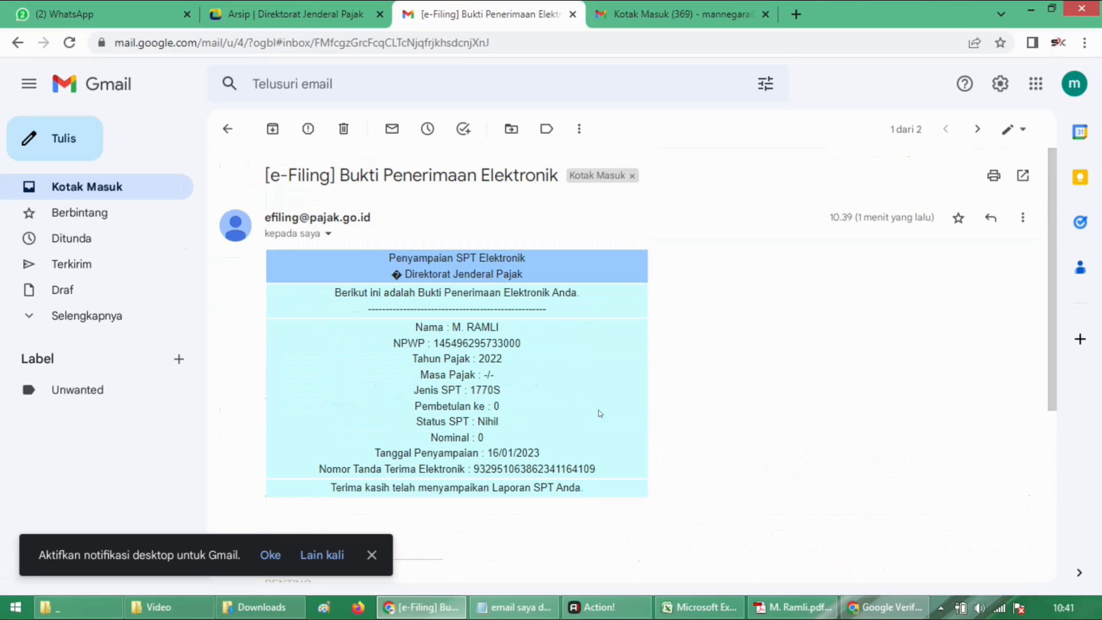
{"action": "left_click", "coordinate": [993, 175]}
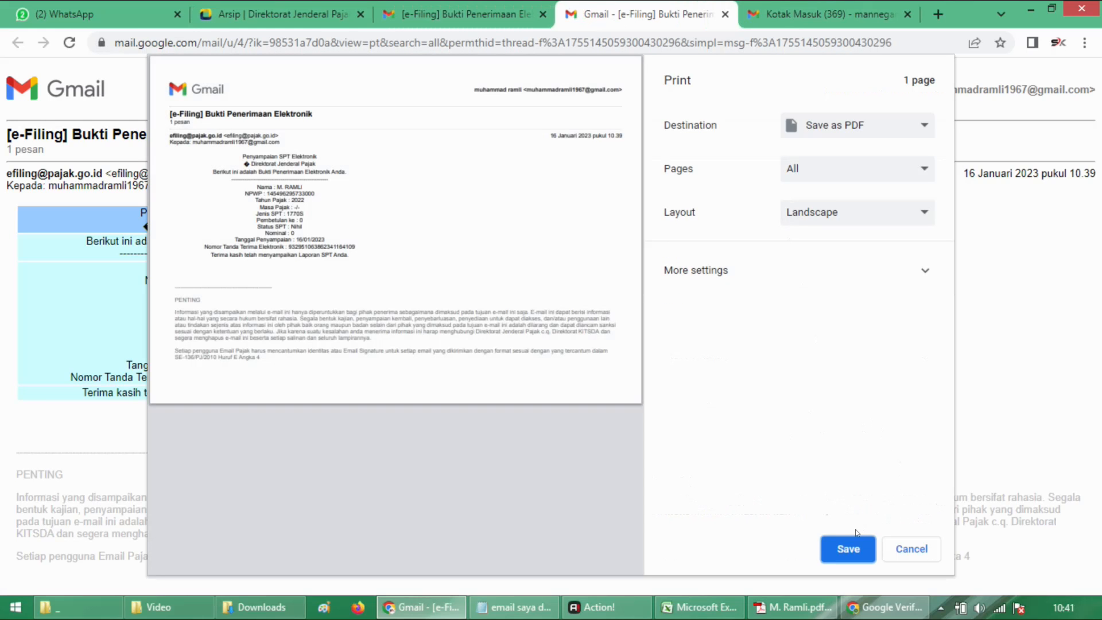
{"action": "left_click", "coordinate": [840, 550]}
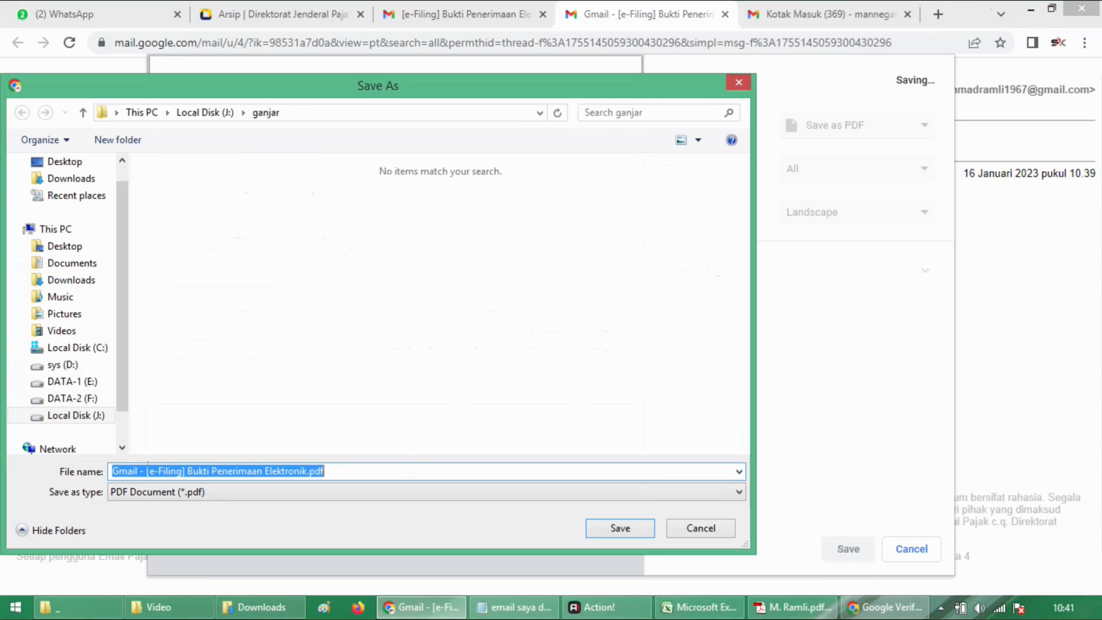
Replace 'Gmail' in the PDF file name with the taxpayer's name and save it.
{"action": "left_click", "coordinate": [112, 471]}
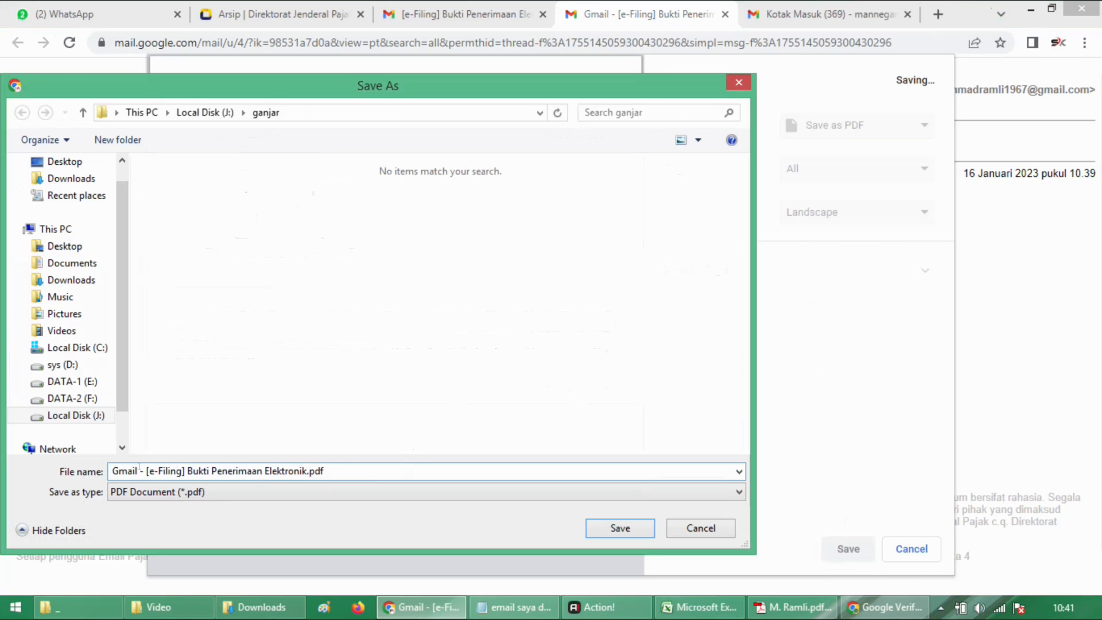
{"action": "left_click_drag", "start_coordinate": [94, 458], "coordinate": [71, 461]}
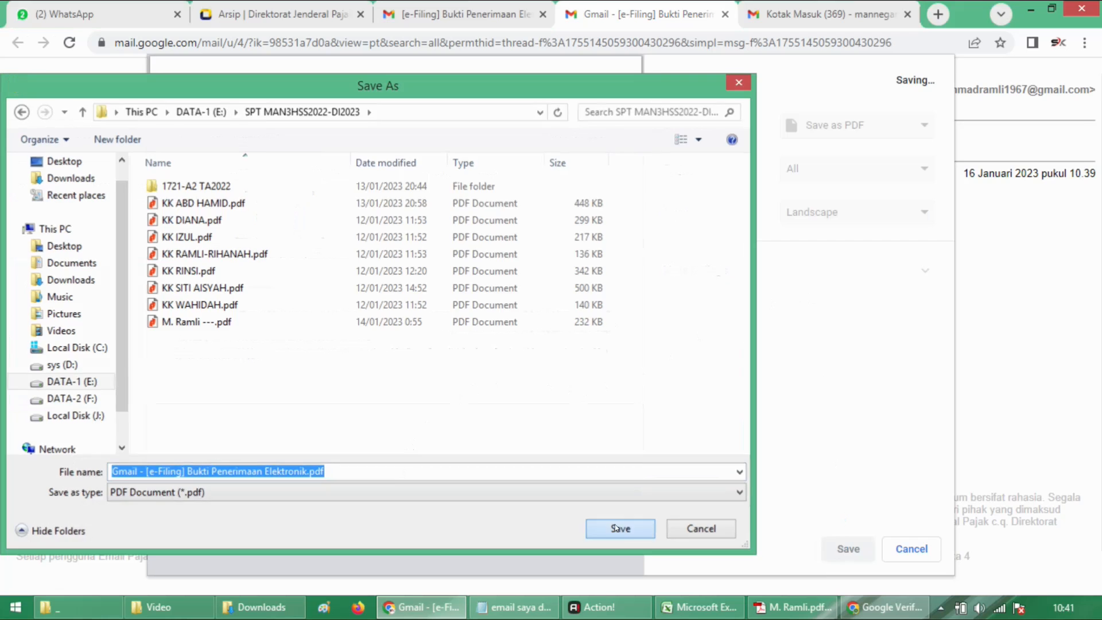
{"action": "key", "text": "Return"}
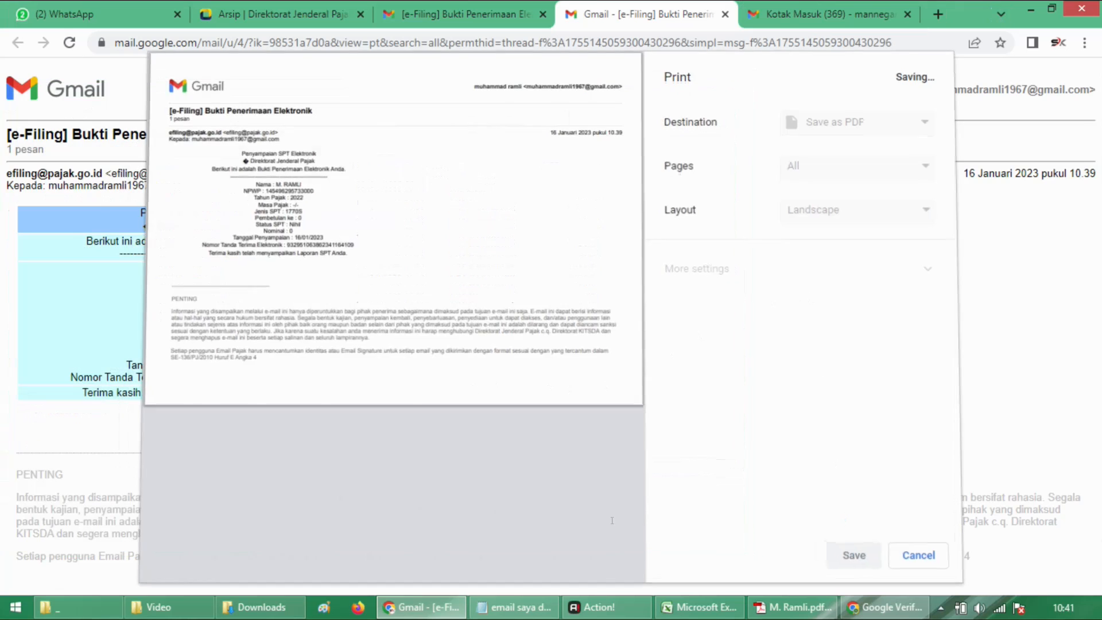